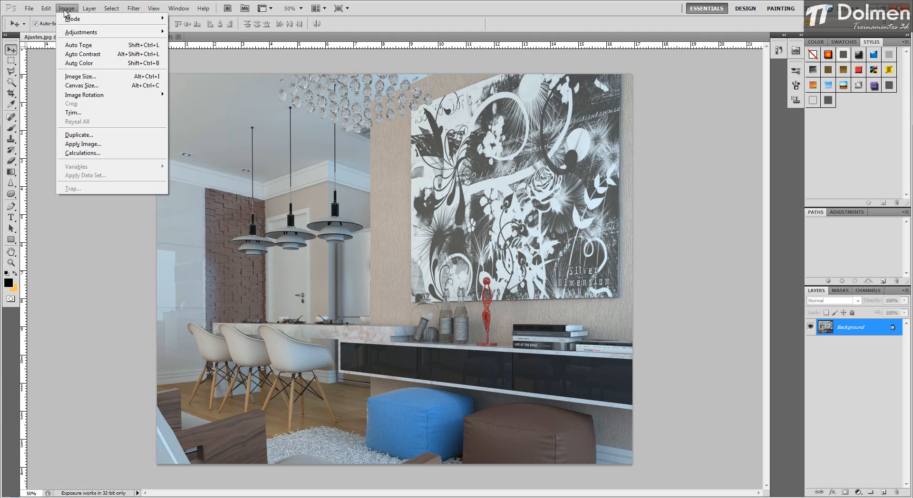
mouse_move(98, 33)
left_click(85, 284)
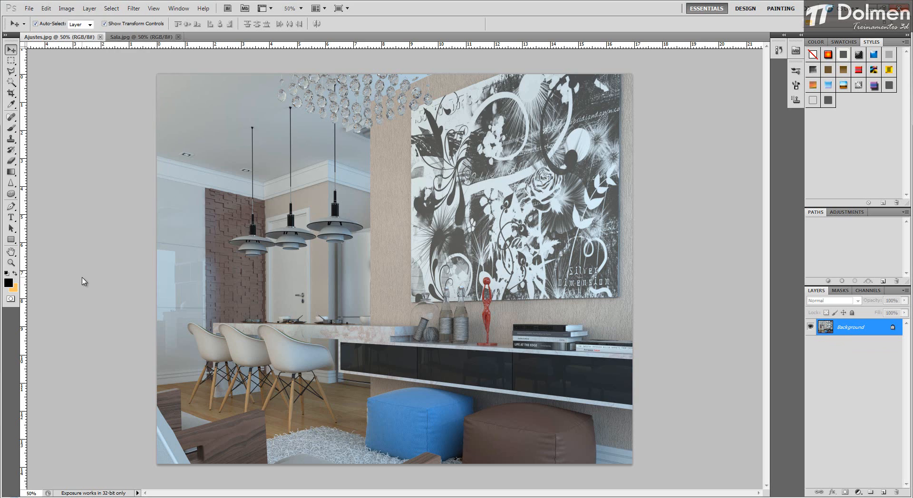
Duplicate the Background layer within Ajustes.jpg, keeping the suggested name for the copy
right_click(851, 330)
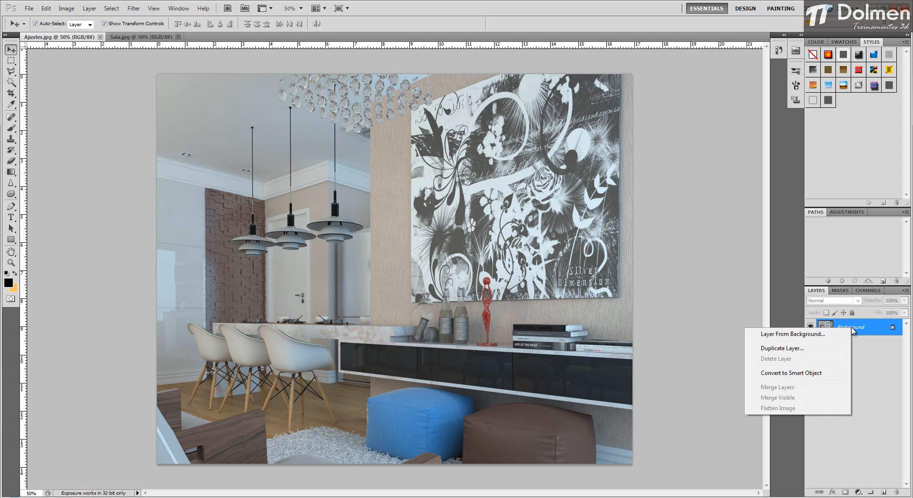
right_click(861, 329)
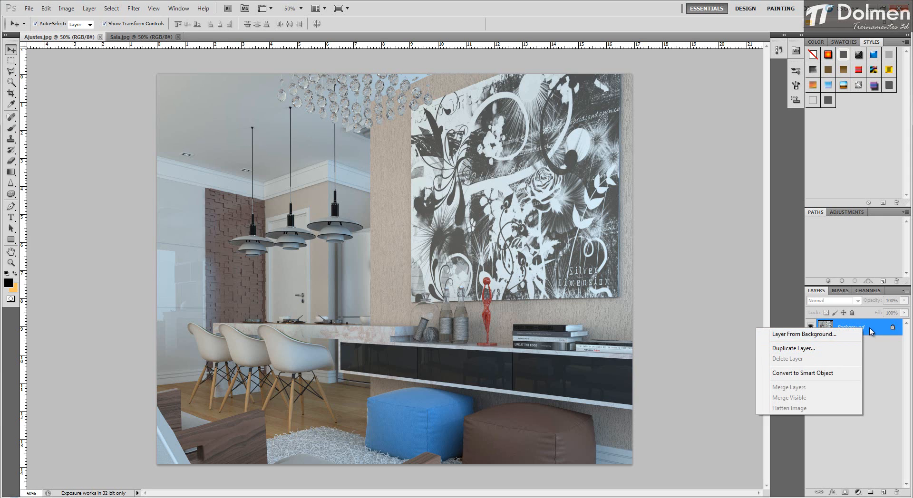
left_click(797, 349)
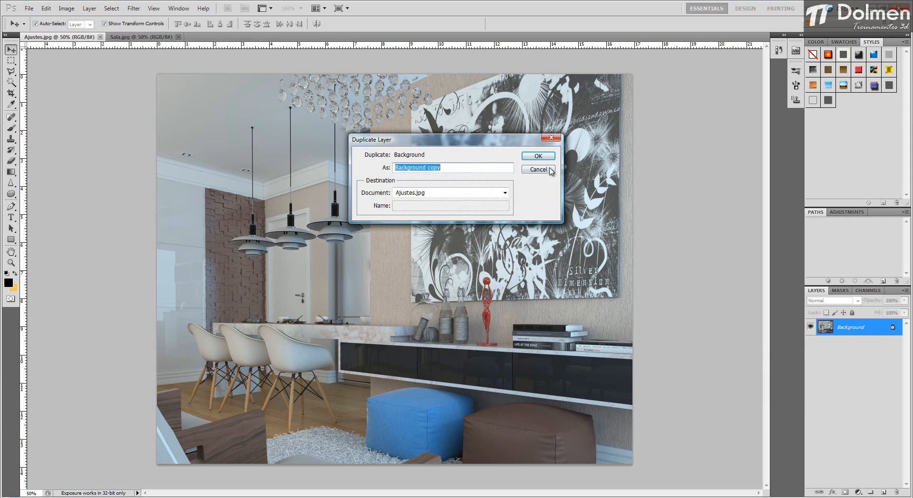
left_click(538, 156)
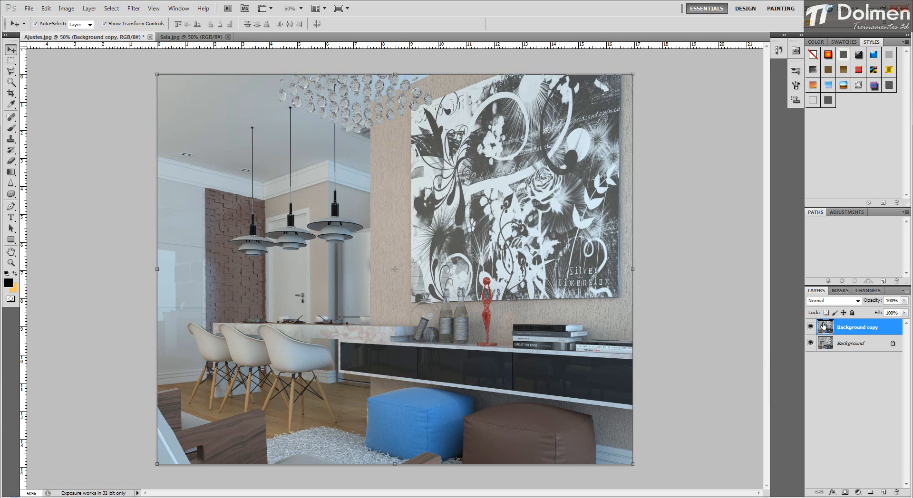
Convert the locked Background into a regular layer, accepting the default layer settings
double_click(852, 343)
key("Return")
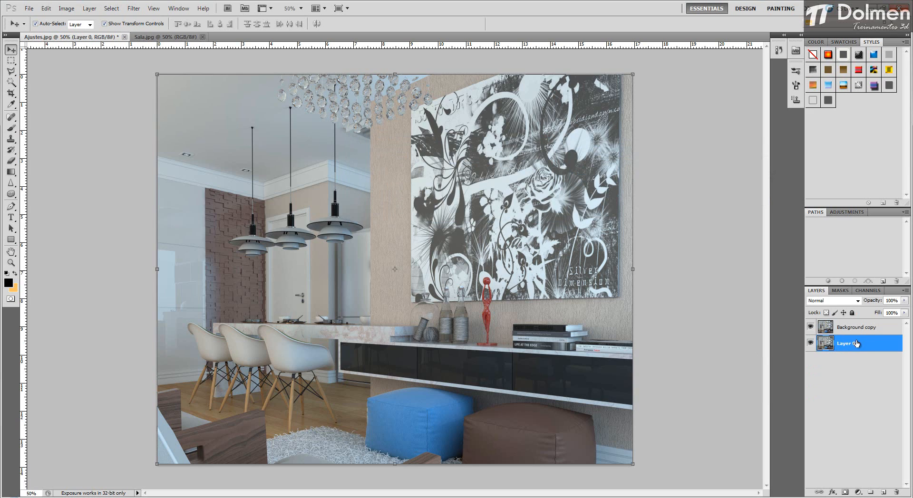
Apply the automatic tone, contrast and color corrections to the Background copy layer
left_click(848, 327)
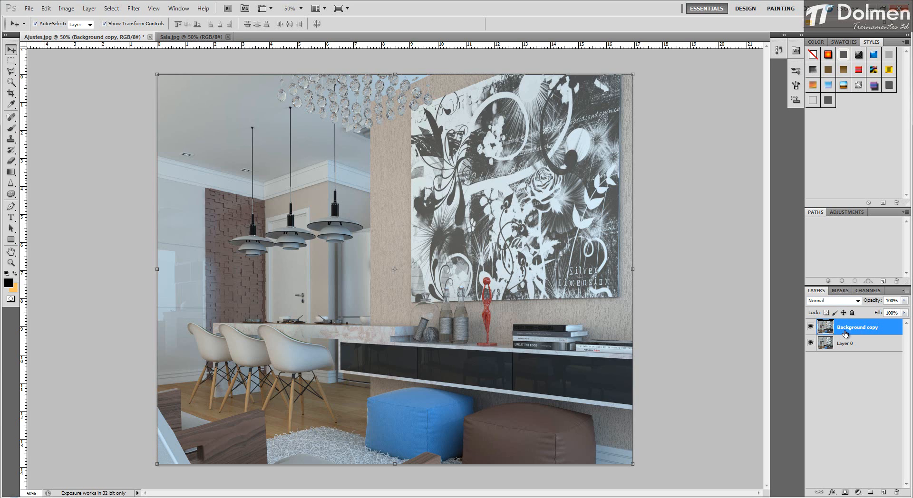
left_click(72, 10)
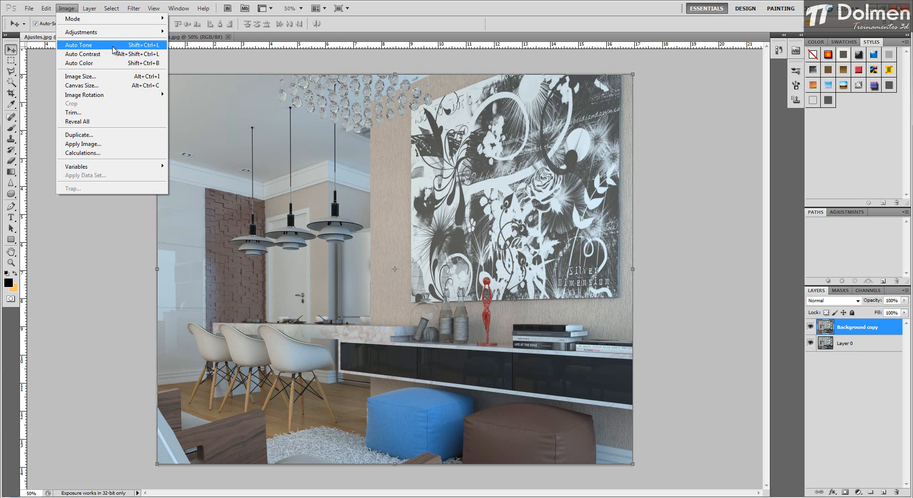
left_click(113, 46)
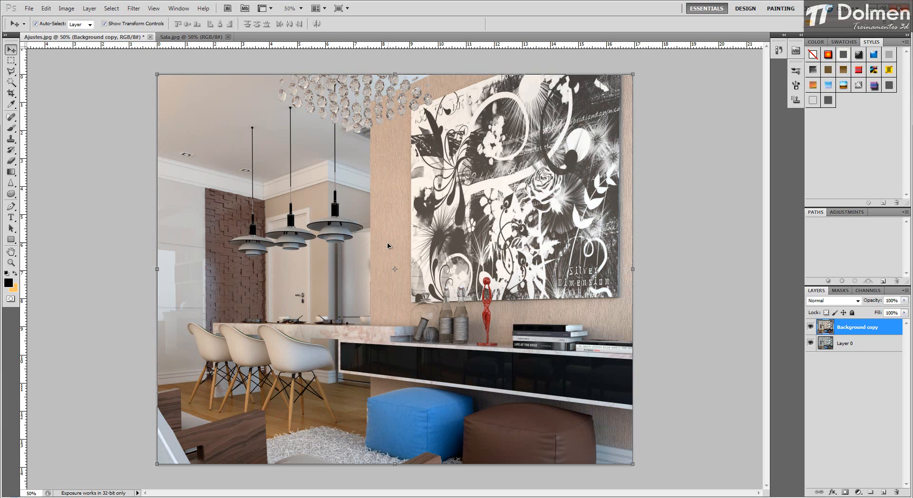
left_click(66, 9)
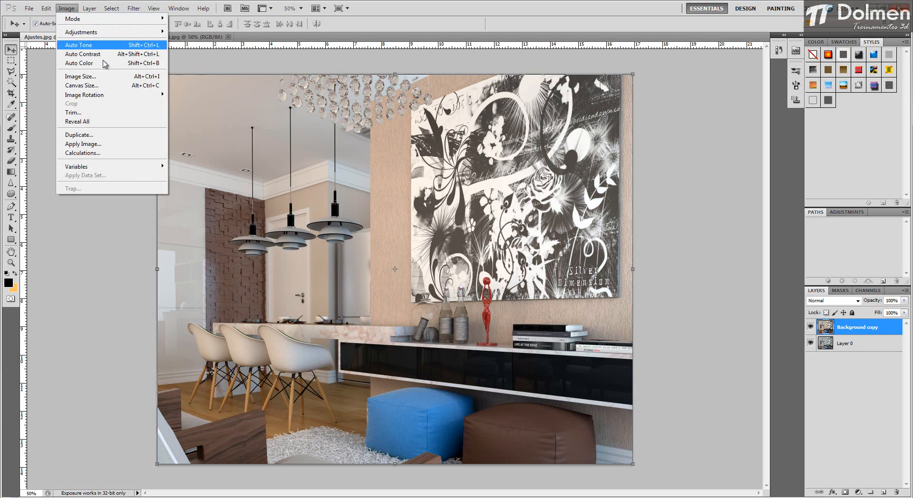
left_click(110, 56)
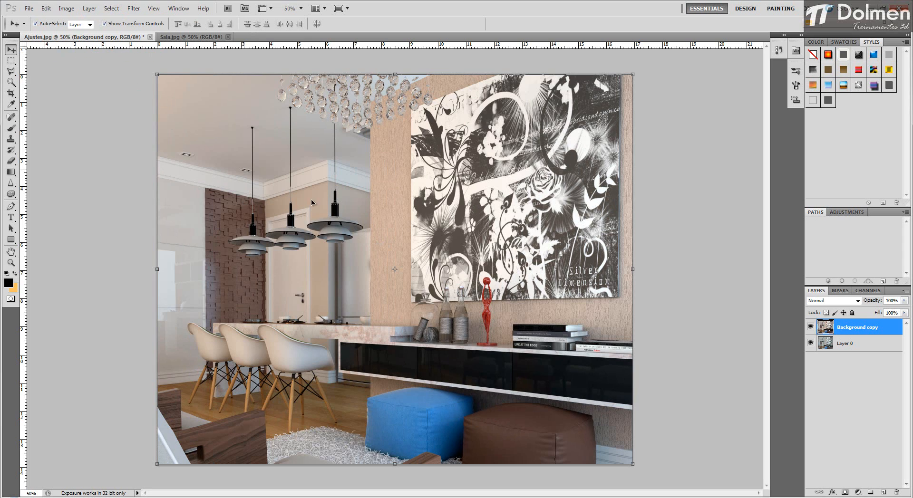
left_click(65, 9)
left_click(94, 66)
Compare the corrected Background copy with the original image beneath by repeatedly toggling the copy's visibility
left_click(810, 327)
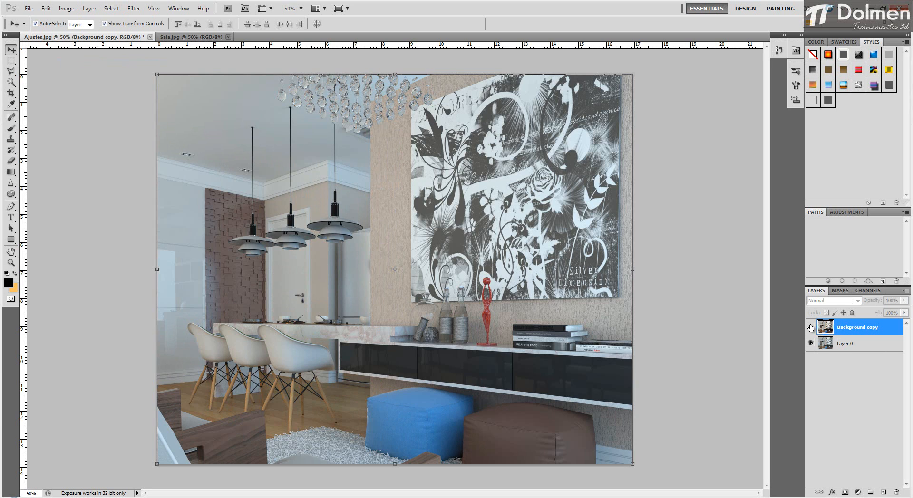
left_click(810, 327)
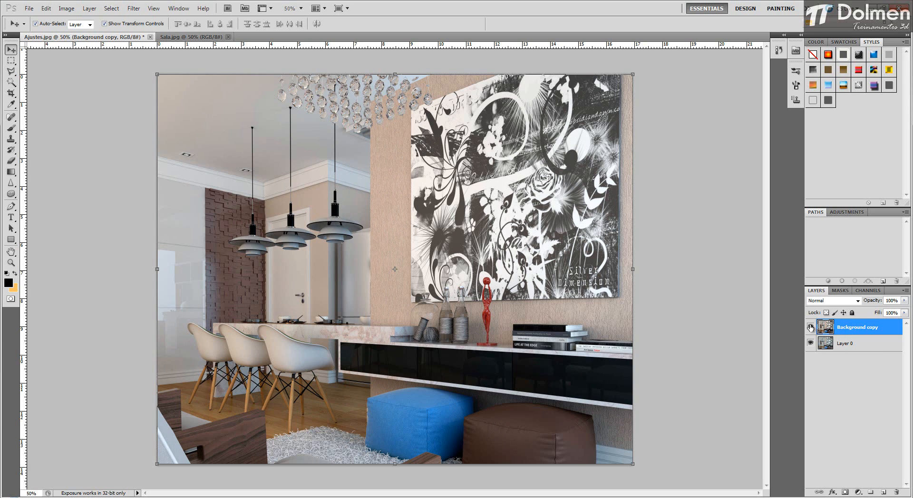
left_click(810, 327)
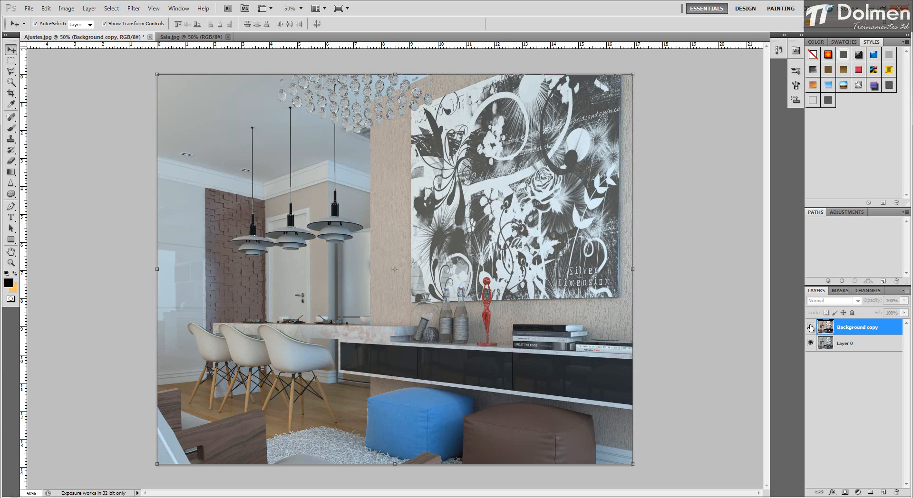
left_click(810, 327)
left_click(810, 327)
left_click(810, 327)
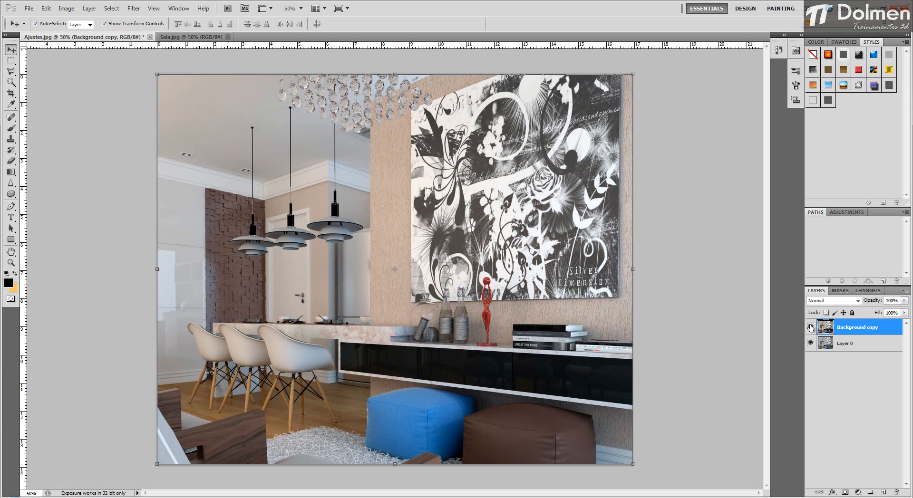
left_click(810, 327)
left_click(810, 327)
left_click(810, 327)
left_click(810, 327)
left_click(66, 8)
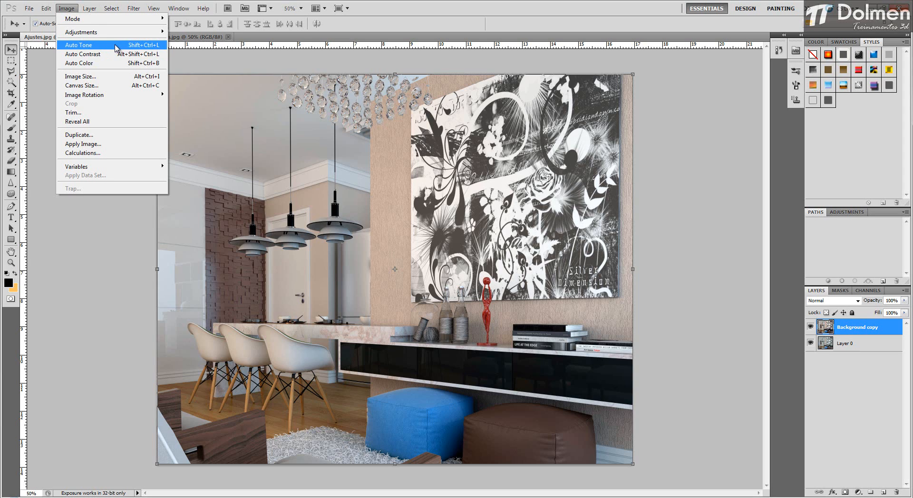
left_click(661, 123)
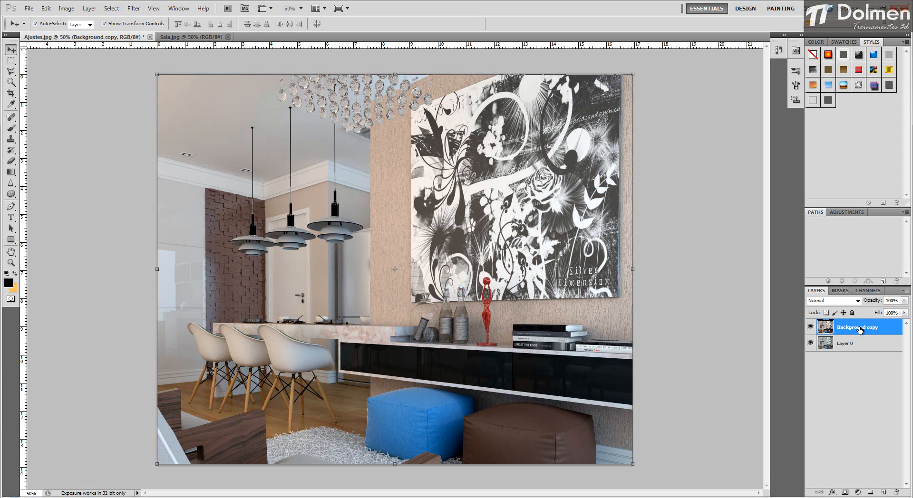
Delete the auto-corrected Background copy layer and make a fresh duplicate of Layer 0
left_click_drag(860, 329, 895, 492)
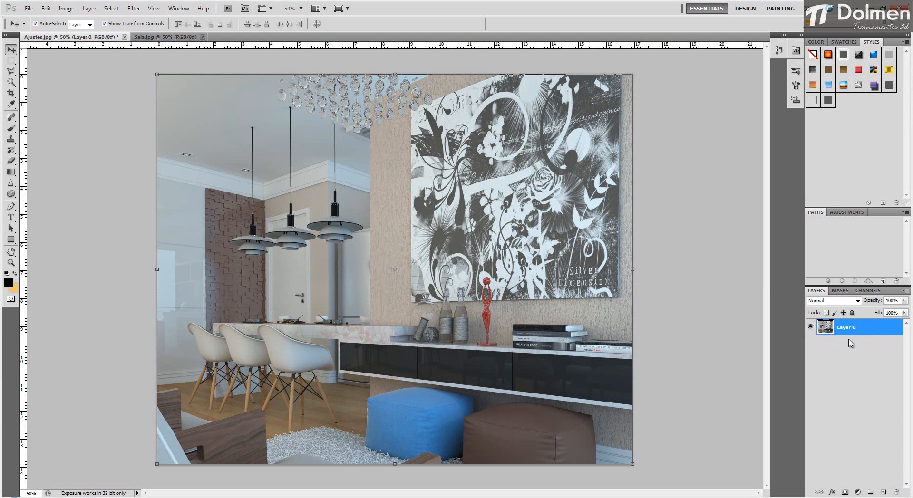
key("ctrl+j")
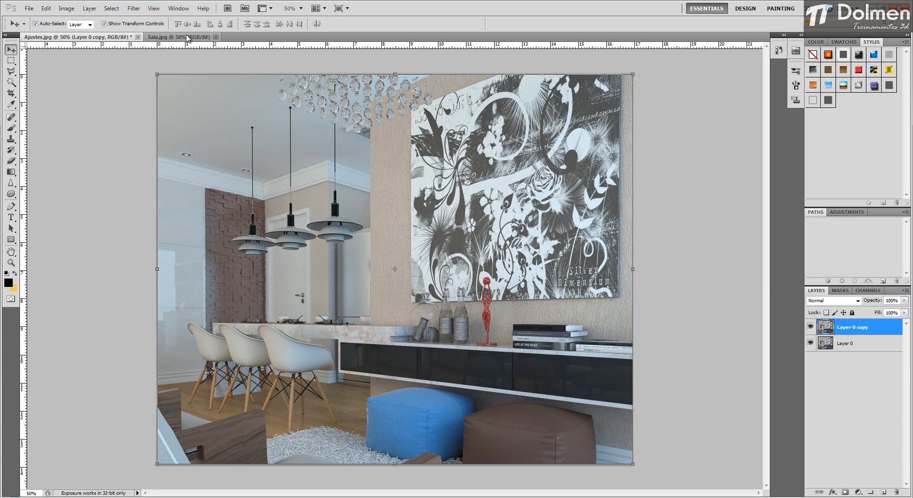
Start a Brightness/Contrast adjustment on Layer 0 copy with brightness 9 and contrast 23
left_click(66, 8)
mouse_move(80, 34)
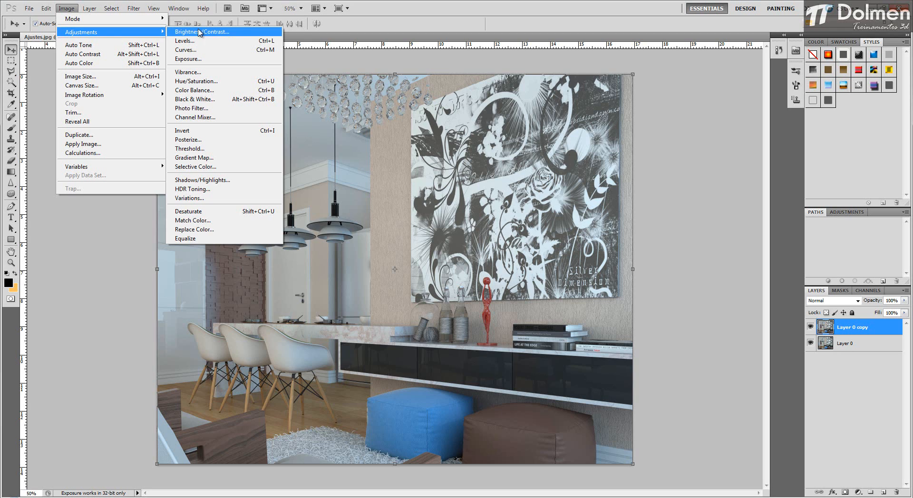
left_click(240, 32)
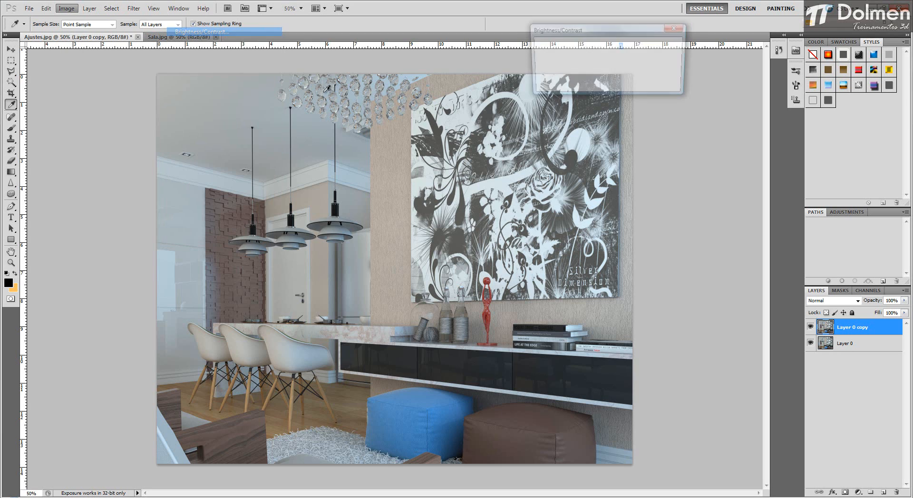
left_click_drag(601, 34, 723, 125)
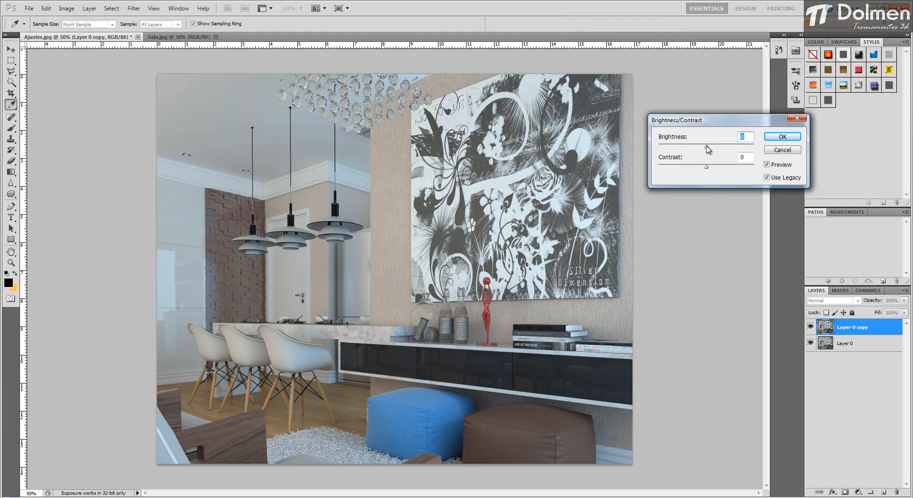
mouse_move(706, 167)
left_mouse_down()
mouse_move(723, 169)
mouse_move(715, 171)
mouse_move(714, 147)
mouse_move(696, 148)
mouse_move(712, 148)
mouse_move(717, 167)
left_mouse_up()
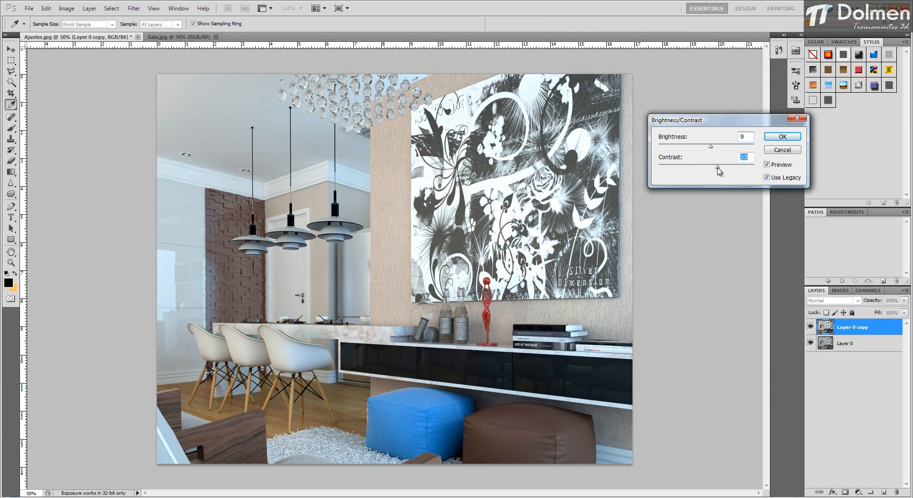
Compare the image with and without the Brightness/Contrast adjustment using its preview option
left_click(779, 164)
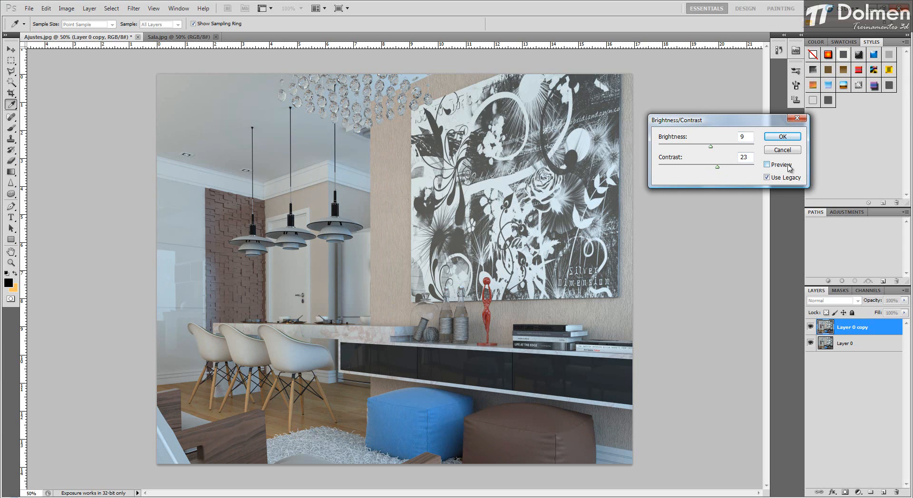
left_click(772, 167)
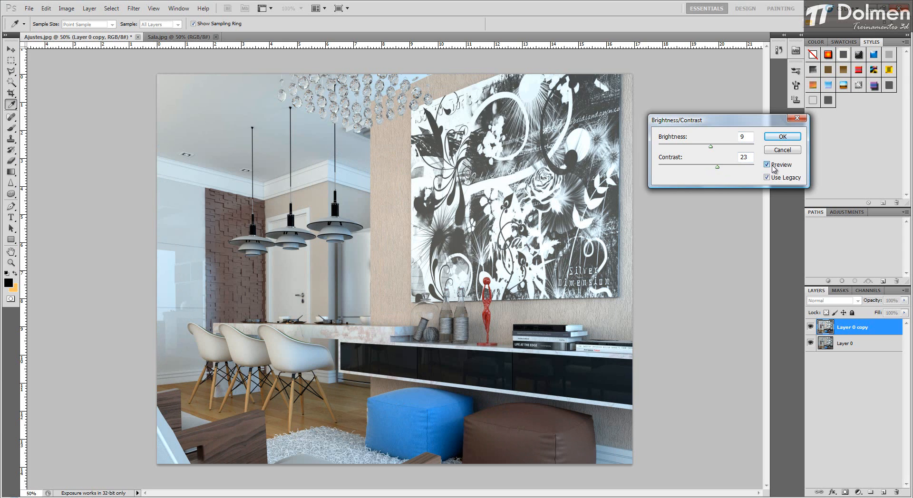
left_click(772, 167)
left_click(772, 166)
Try the Brightness/Contrast adjustment on Layer 0 copy with brightness 10 and contrast about 21
left_click_drag(719, 122, 710, 87)
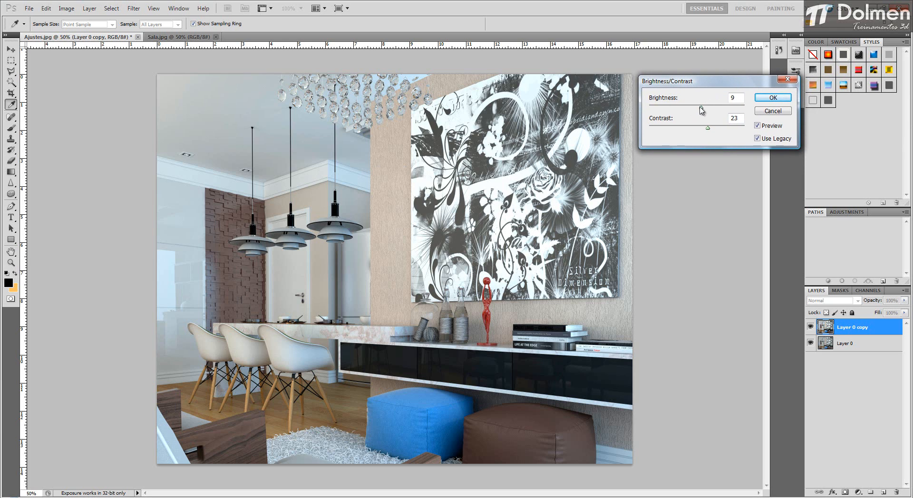
left_click_drag(702, 109, 705, 130)
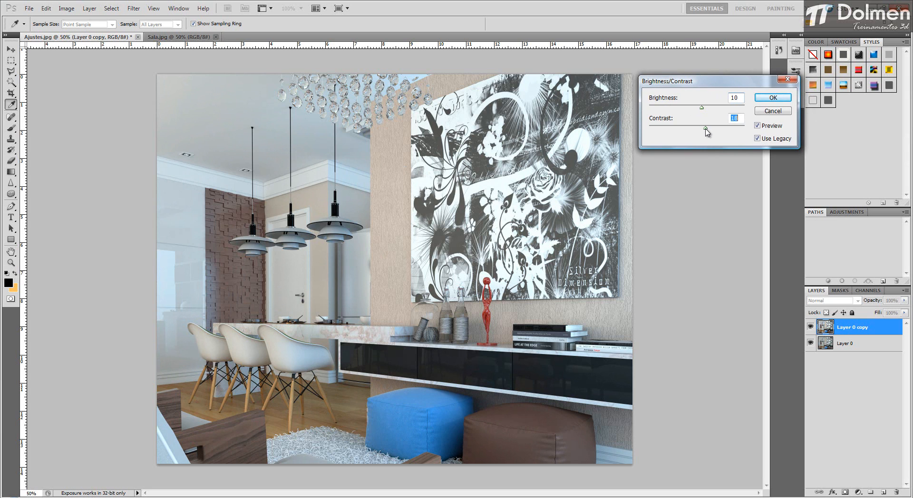
left_click_drag(705, 129, 709, 128)
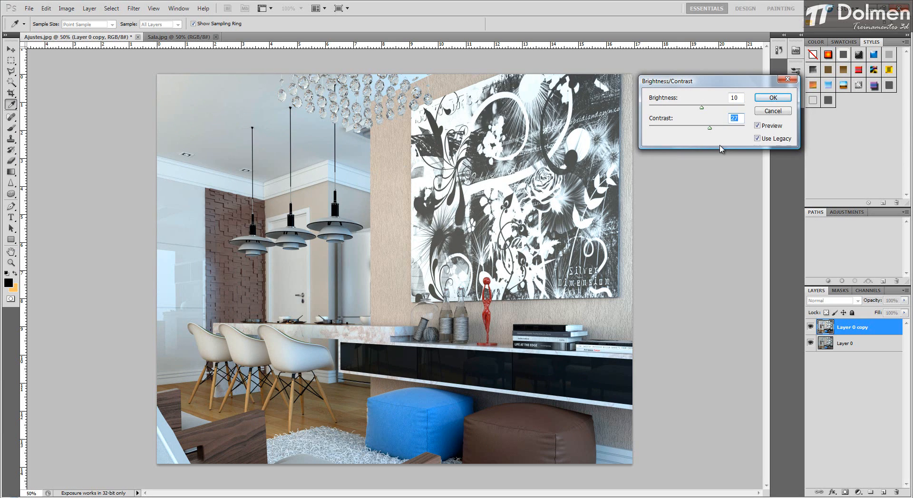
left_click_drag(709, 128, 707, 130)
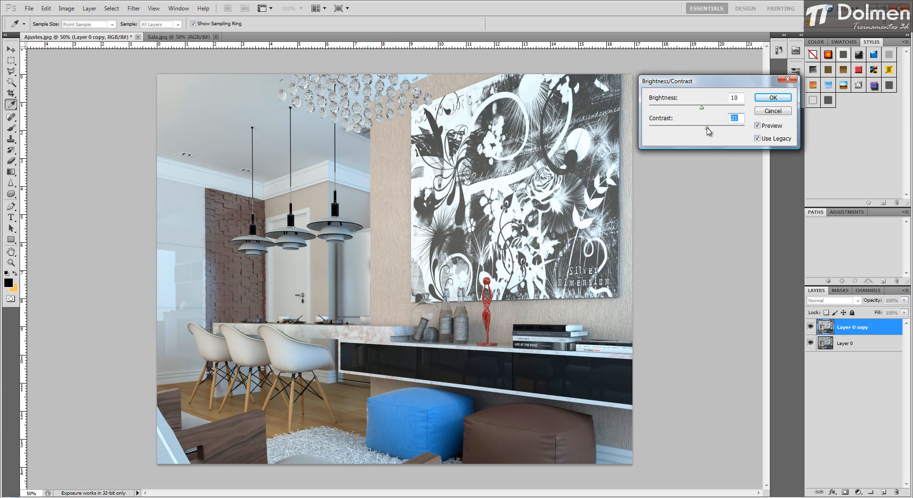
left_click_drag(708, 130, 709, 131)
left_click(772, 98)
key("v")
Open a Levels adjustment for Layer 0 copy, test a black input level of about 61, and return it to 0
left_click(66, 8)
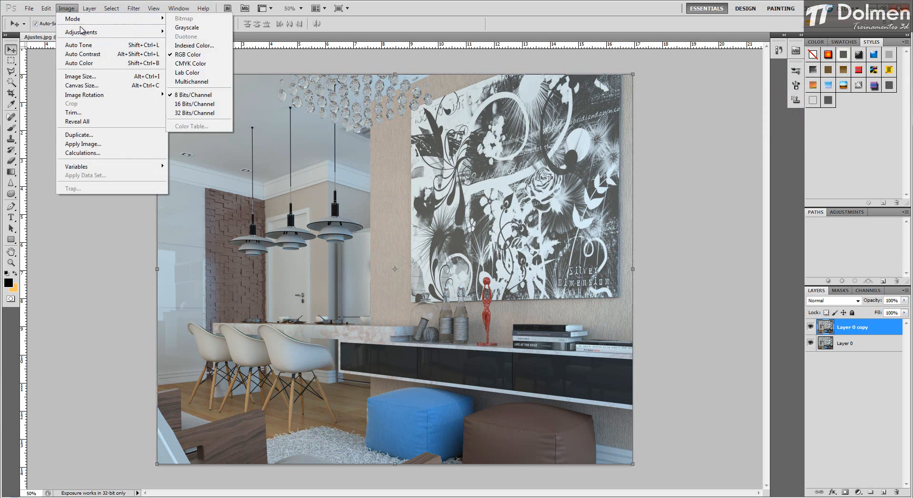
left_click(190, 39)
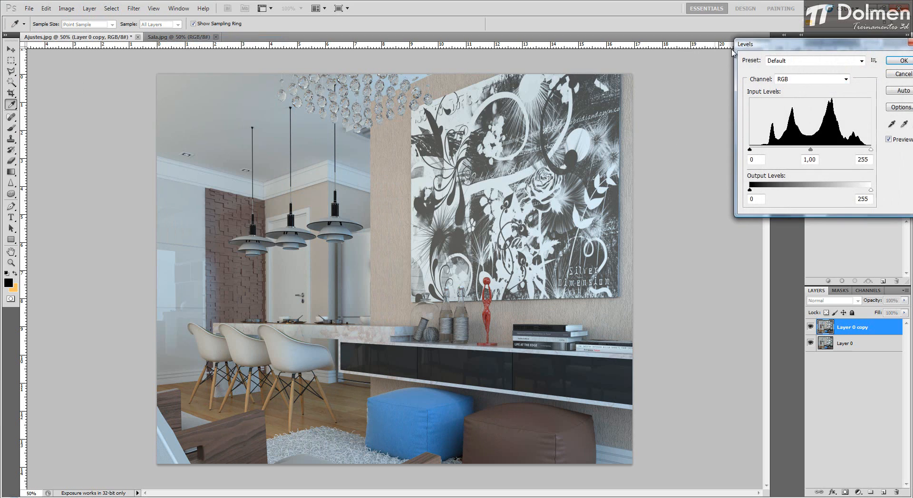
left_click_drag(785, 51, 685, 85)
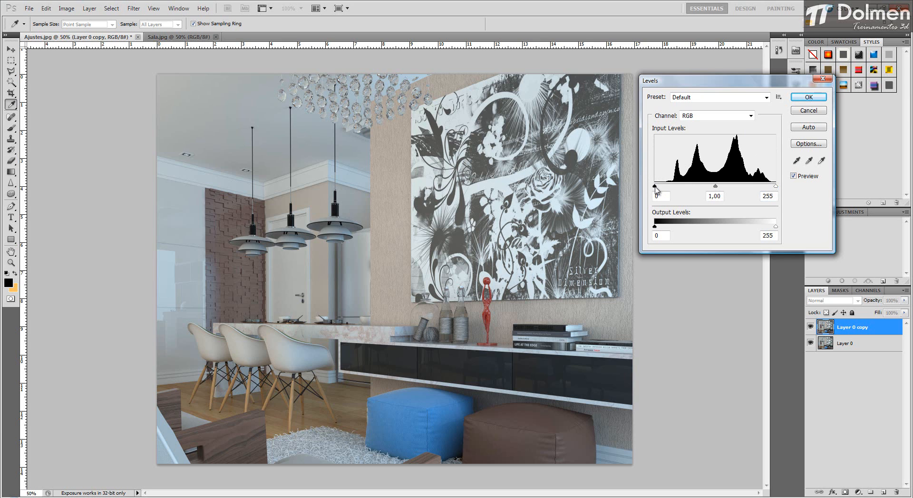
left_click_drag(655, 187, 686, 192)
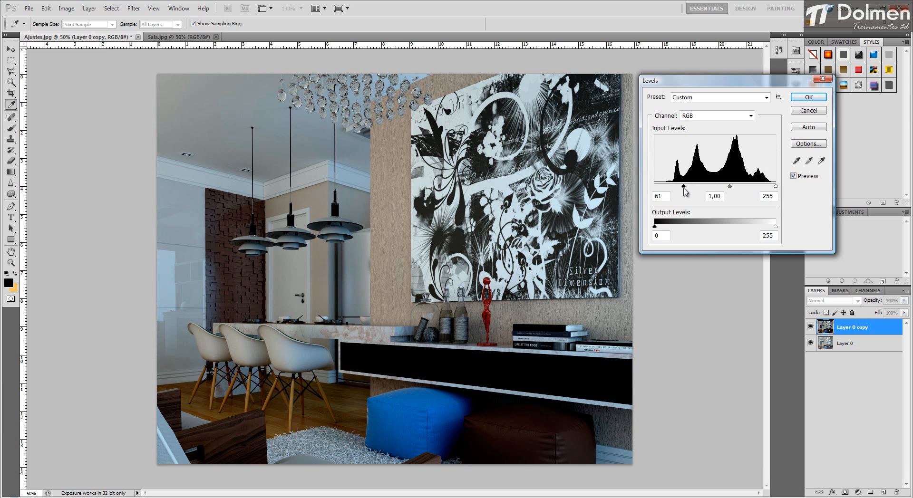
left_click_drag(685, 191, 683, 190)
left_click_drag(684, 186, 655, 188)
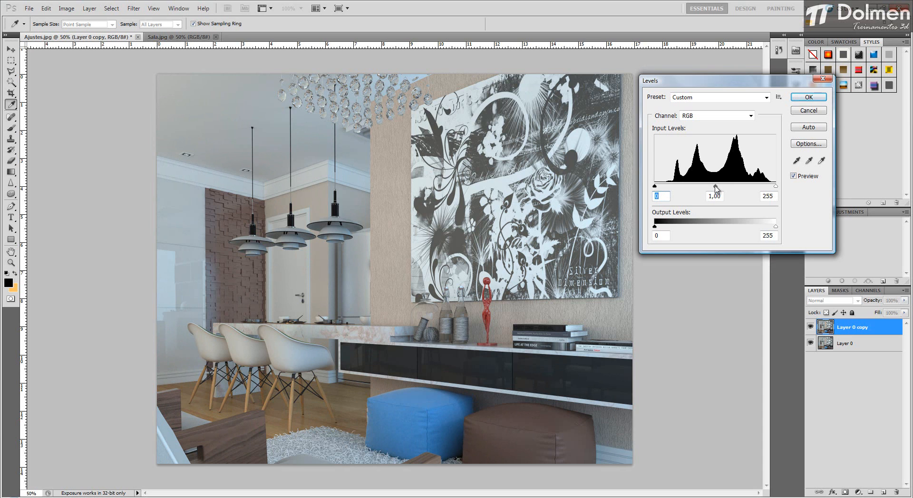
Test a midtone input level of about 2.81 in the Levels adjustment and return it to 1.00
left_click_drag(713, 187, 684, 188)
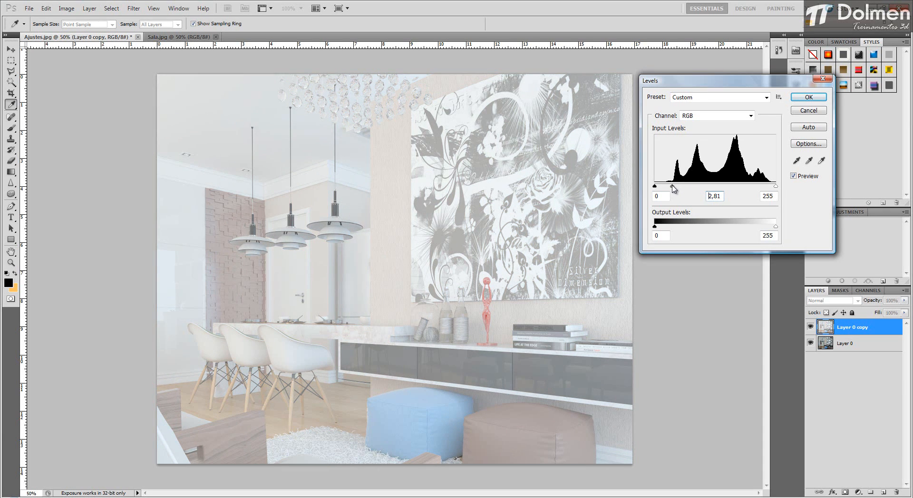
left_click_drag(684, 188, 717, 189)
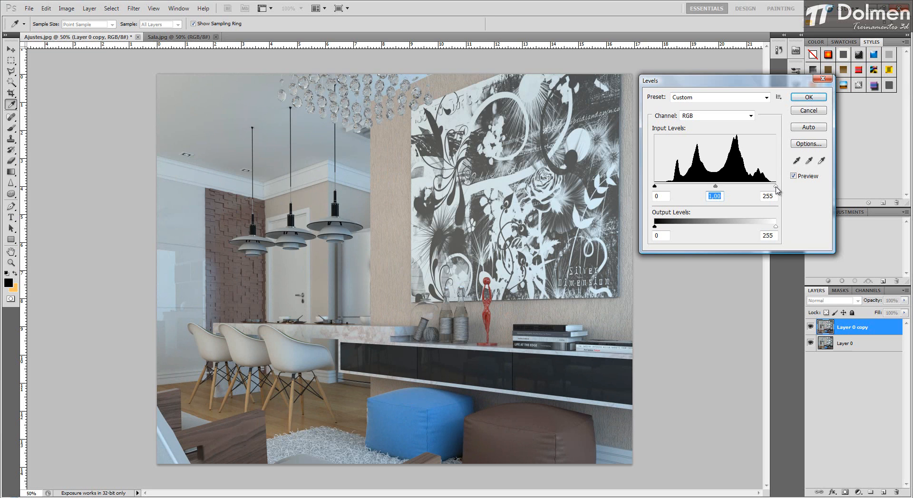
mouse_move(776, 187)
left_mouse_down()
mouse_move(716, 187)
mouse_move(782, 189)
left_mouse_up()
Try RGB input levels of 30 for the shadows, 1.25 for the midtones and 222 for the highlights
left_click_drag(655, 188, 665, 189)
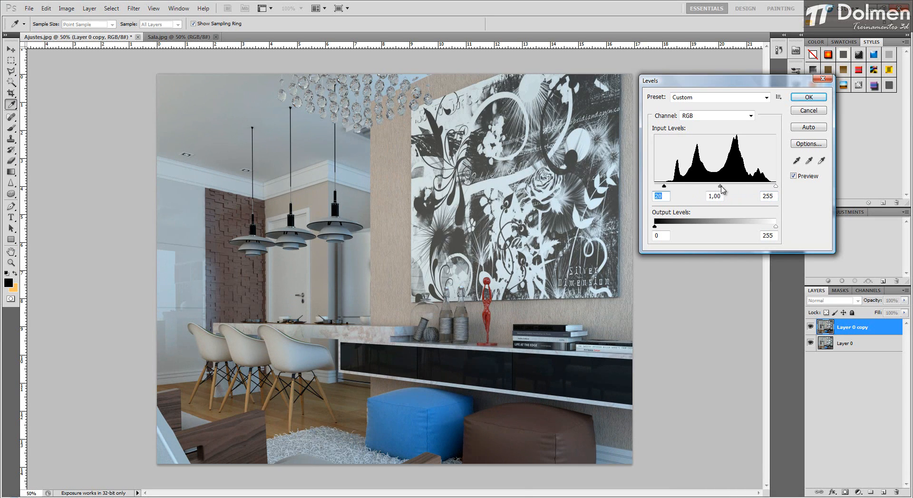
left_click_drag(721, 187, 711, 187)
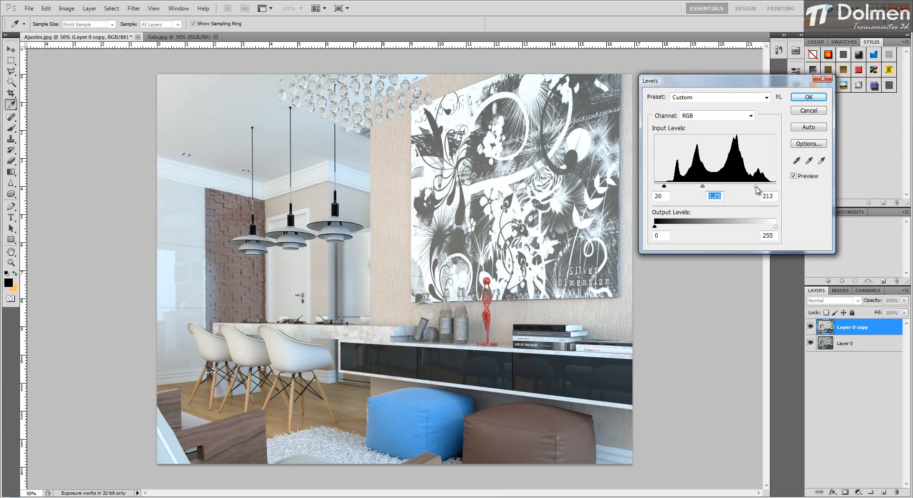
left_click_drag(774, 187, 753, 190)
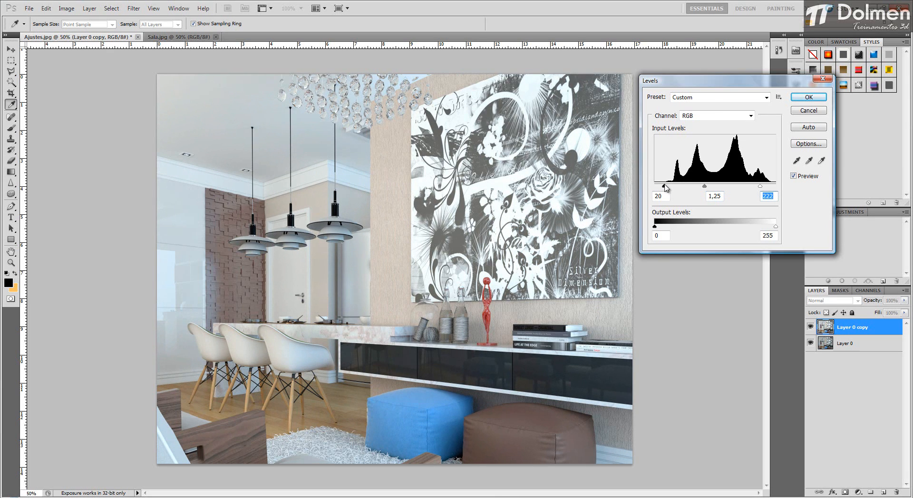
left_click_drag(665, 187, 669, 190)
Compare the image with and without the RGB Levels changes using the preview option
left_click(806, 179)
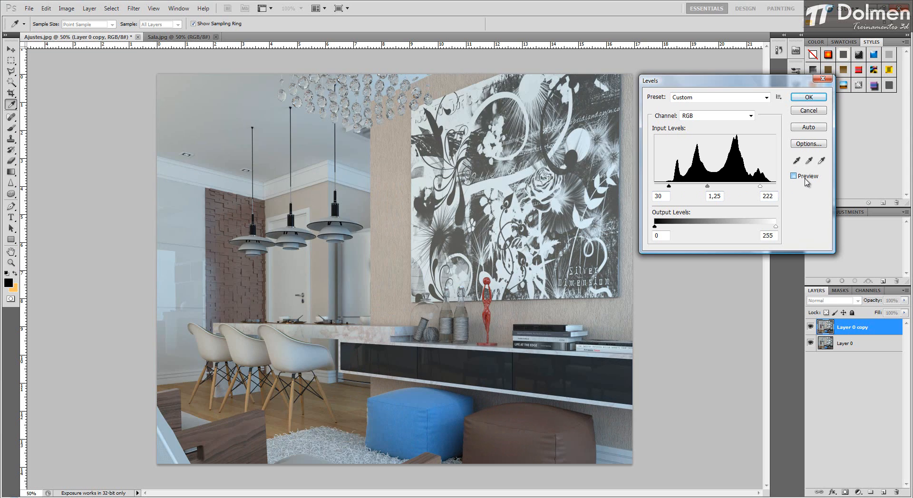
left_click(805, 179)
left_click(805, 179)
left_click(806, 179)
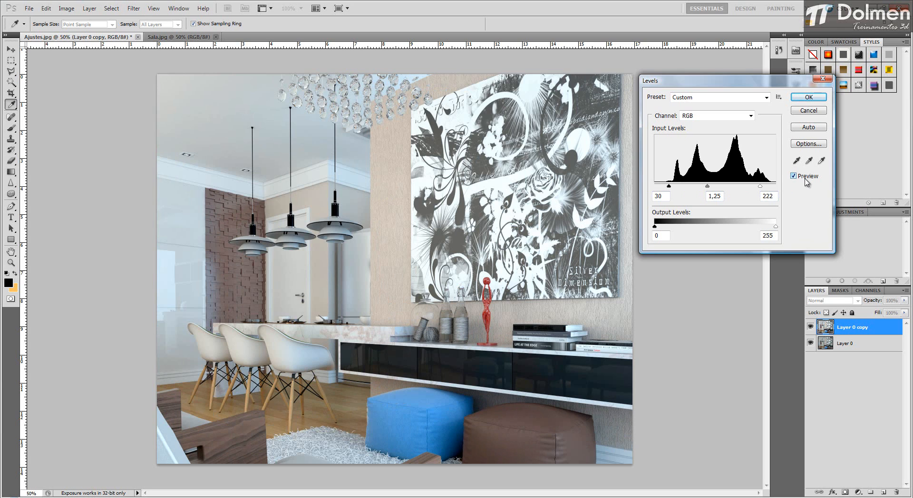
left_click(805, 180)
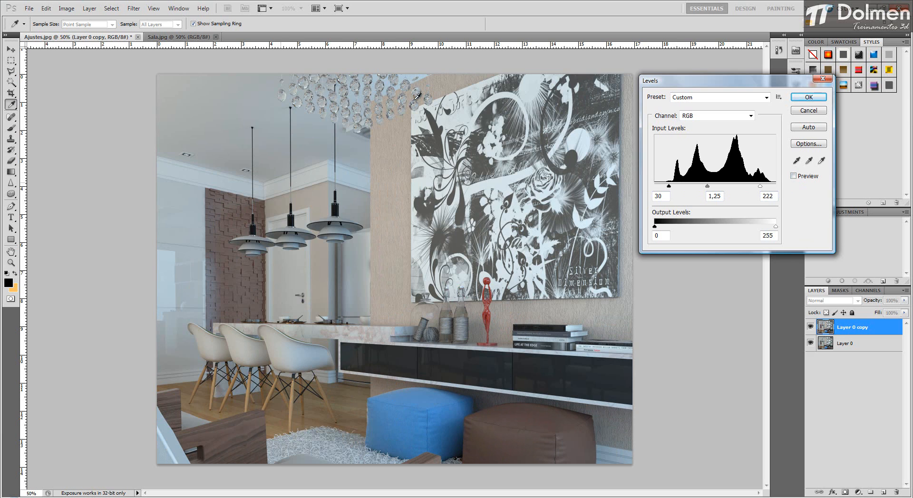
left_click(808, 178)
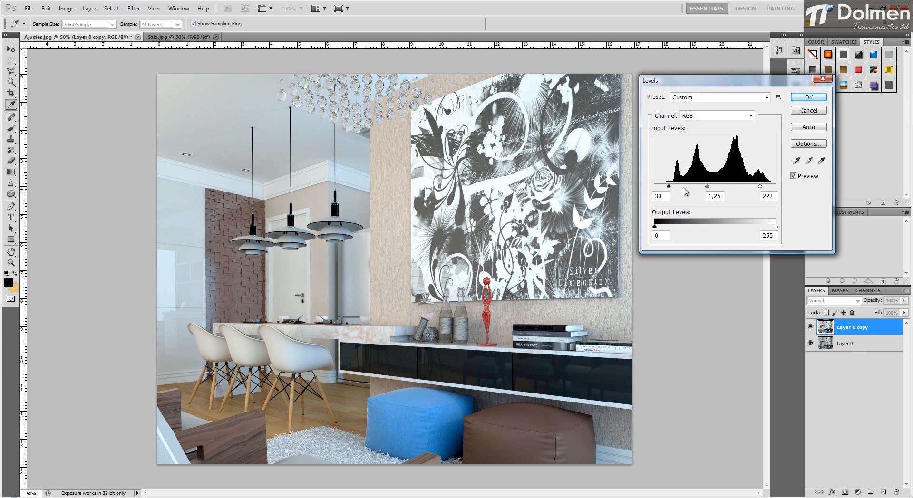
Try RGB input levels of 35, 1.34 and 220, and Red channel input levels of 26, 0.93 and 238
left_click_drag(671, 189, 756, 186)
left_click(760, 187)
left_click(750, 116)
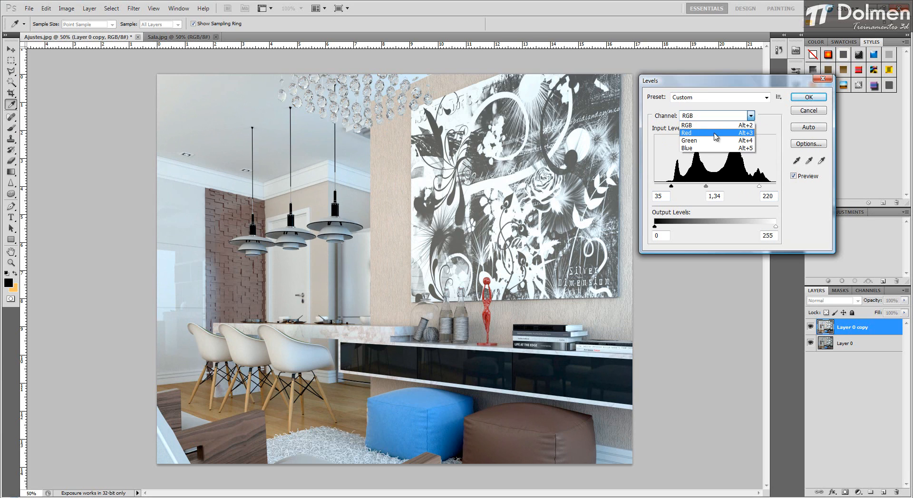
left_click(691, 133)
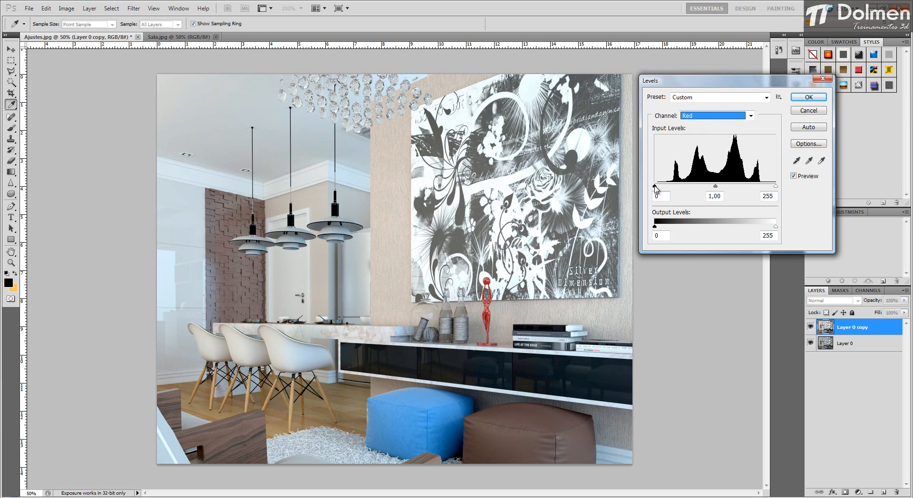
left_click_drag(655, 187, 667, 187)
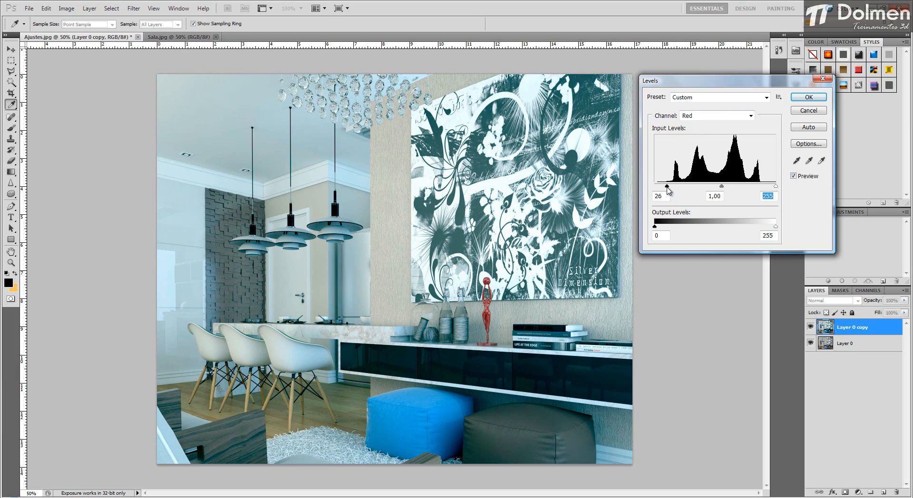
left_click_drag(775, 186, 721, 190)
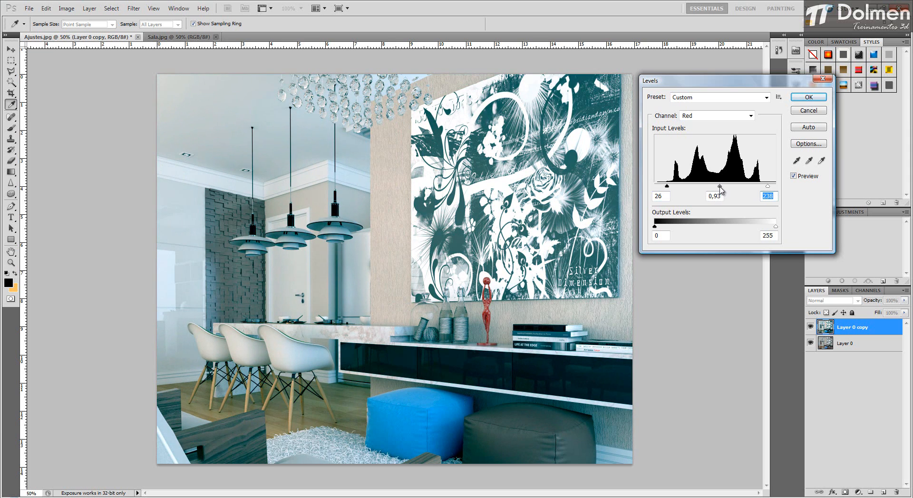
Try Green channel input levels of 16 for the shadows and 1.12 for the midtones, keeping the highlights at 255
left_click(718, 117)
left_click(708, 141)
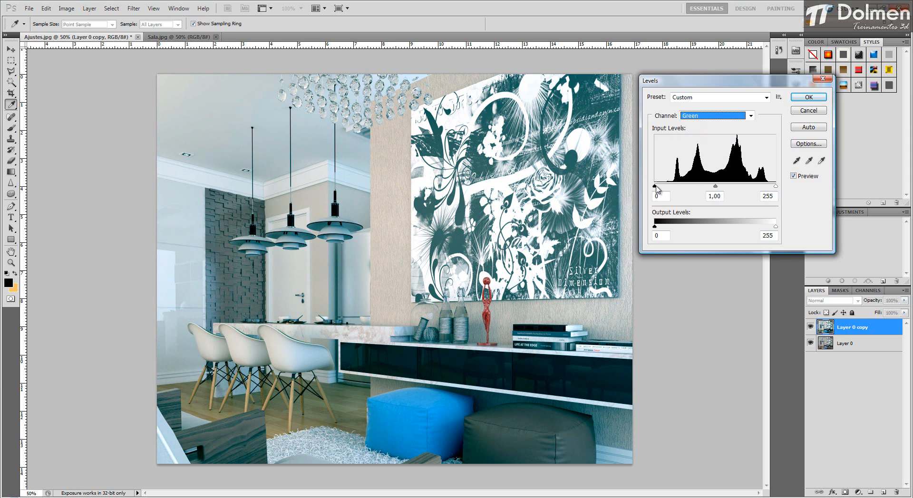
left_click_drag(656, 186, 663, 187)
left_click_drag(719, 187, 715, 188)
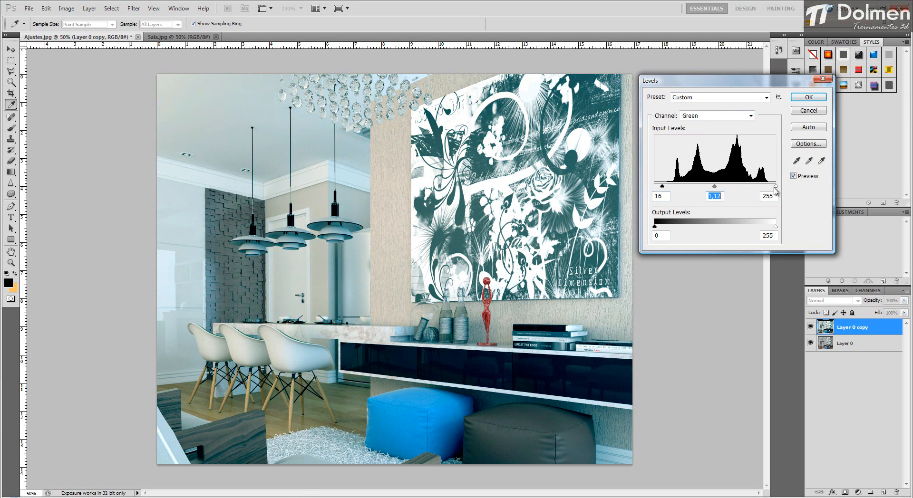
left_click(776, 186)
Try Blue channel input levels of 15 for the shadows and 1.06 for the midtones, keeping the highlights at 255
left_click(721, 118)
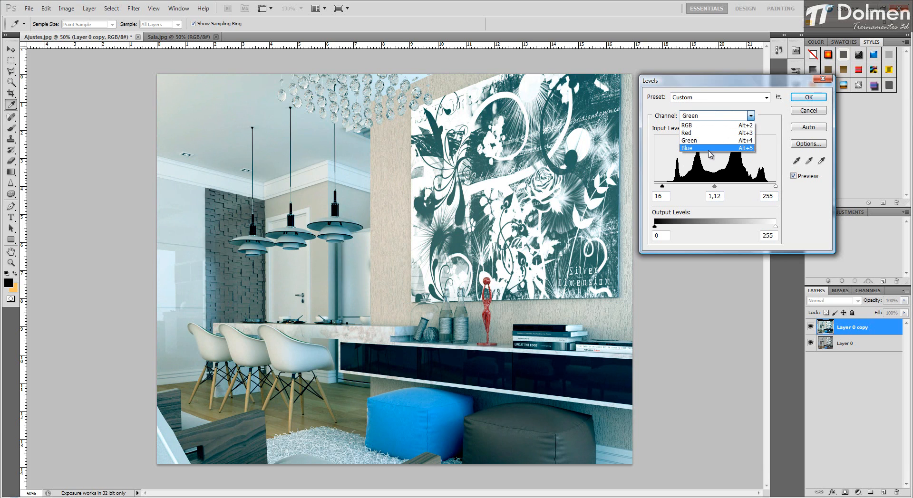
left_click(697, 149)
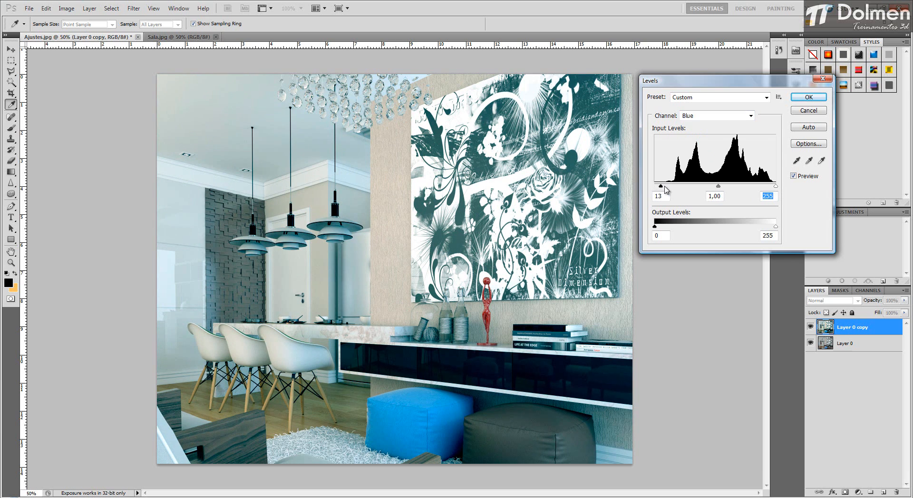
left_click_drag(664, 189, 661, 188)
left_click_drag(720, 186, 712, 189)
mouse_move(776, 187)
left_mouse_down()
mouse_move(758, 187)
mouse_move(784, 188)
left_mouse_up()
left_click_drag(711, 186, 719, 190)
Compare the image with and without the combined per-channel Levels changes using the preview option
left_click(812, 176)
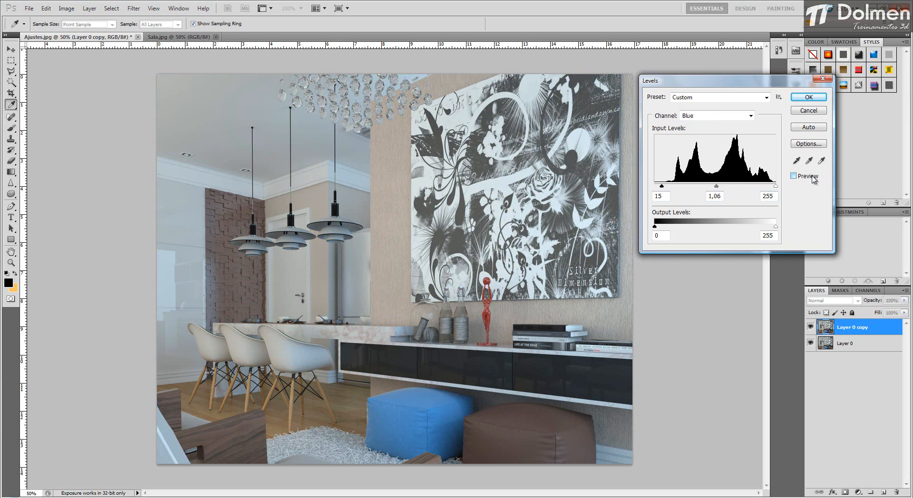
left_click(813, 179)
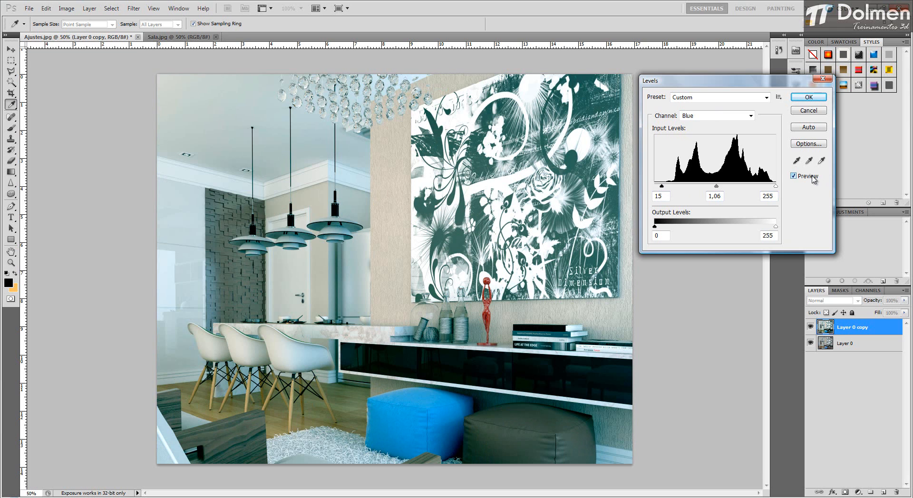
left_click(812, 177)
left_click(813, 177)
left_click(812, 178)
left_click(812, 177)
Try composite RGB input levels of 31, 1.30 and 210, and discard the whole Levels adjustment
left_click(741, 117)
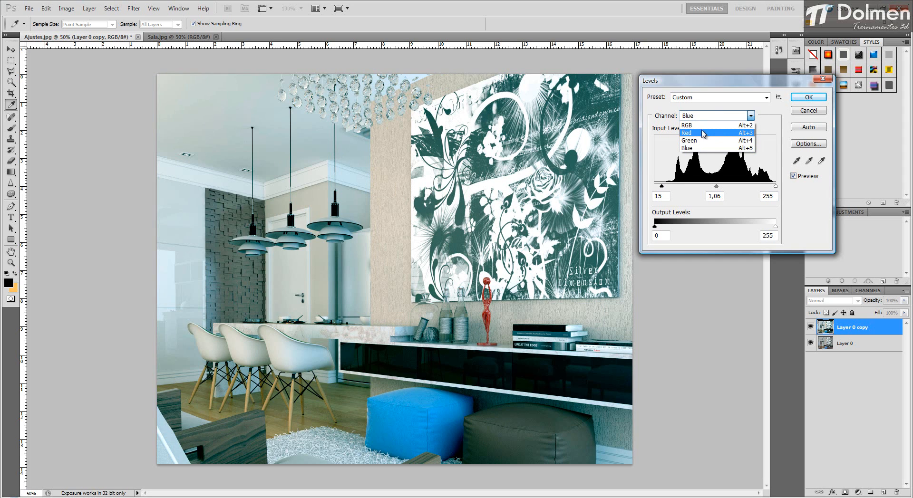
left_click(697, 125)
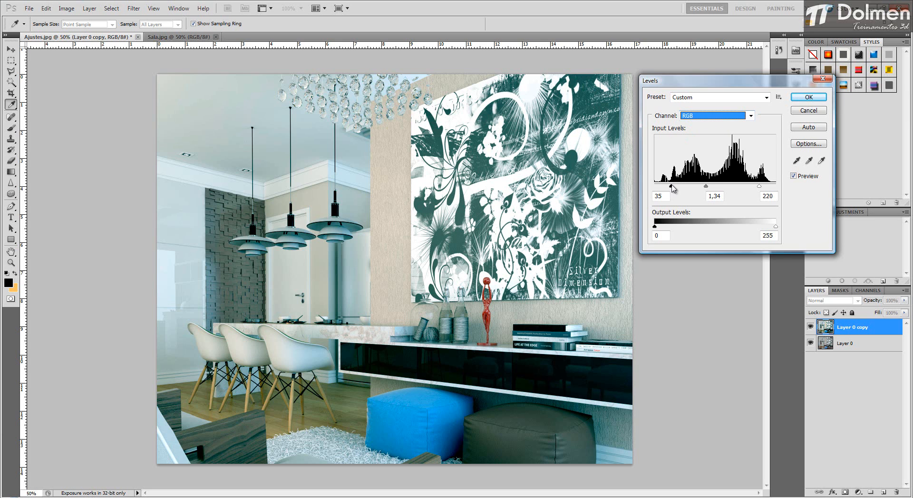
left_click_drag(671, 186, 703, 189)
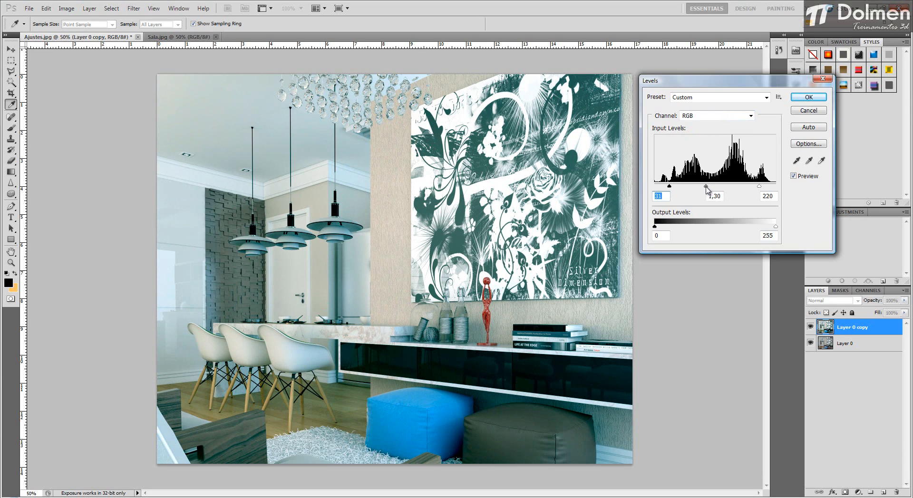
left_click_drag(759, 186, 755, 191)
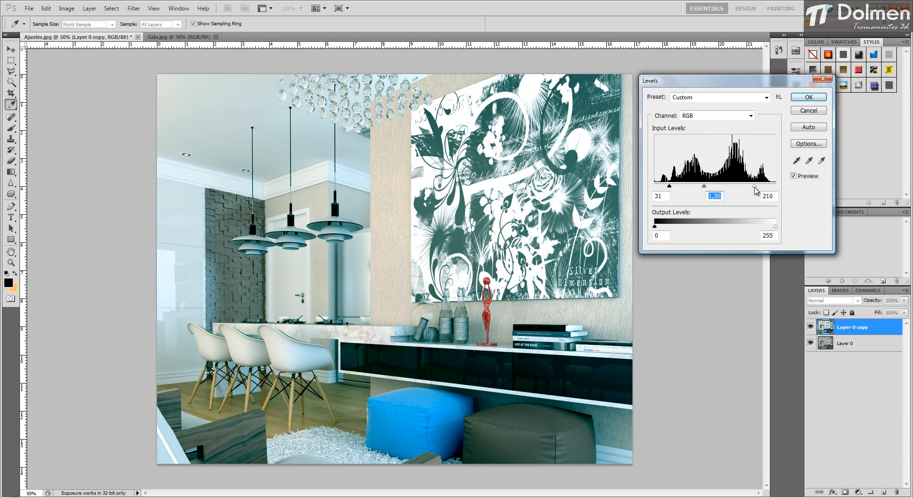
left_click(755, 188)
left_click(808, 111)
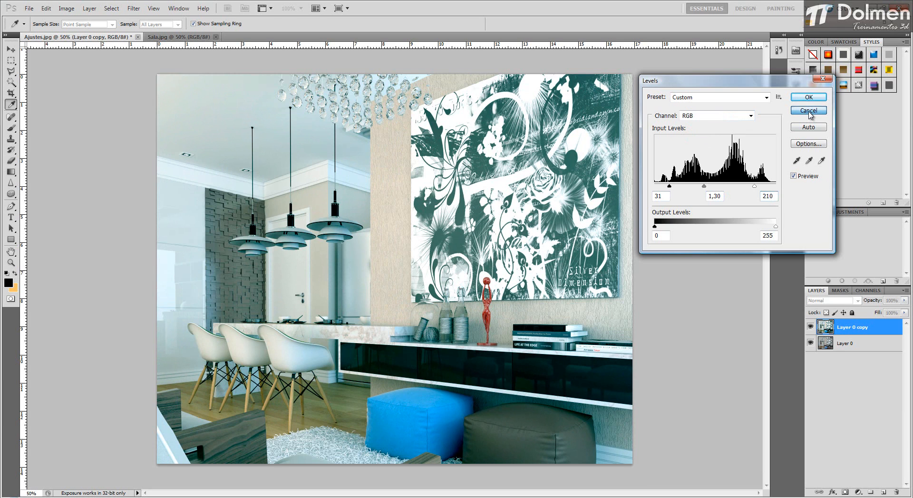
Open a Curves adjustment for Layer 0 copy and move its dialog closer to the image
left_click(66, 9)
mouse_move(83, 22)
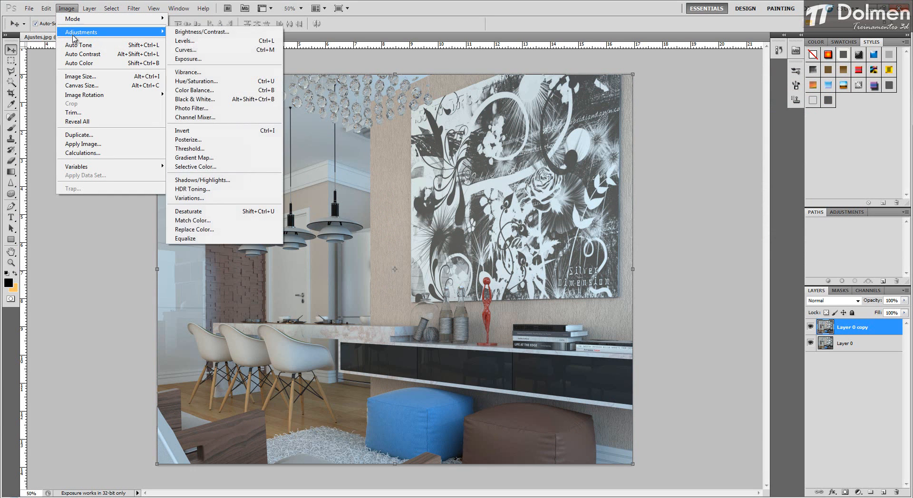
left_click(195, 50)
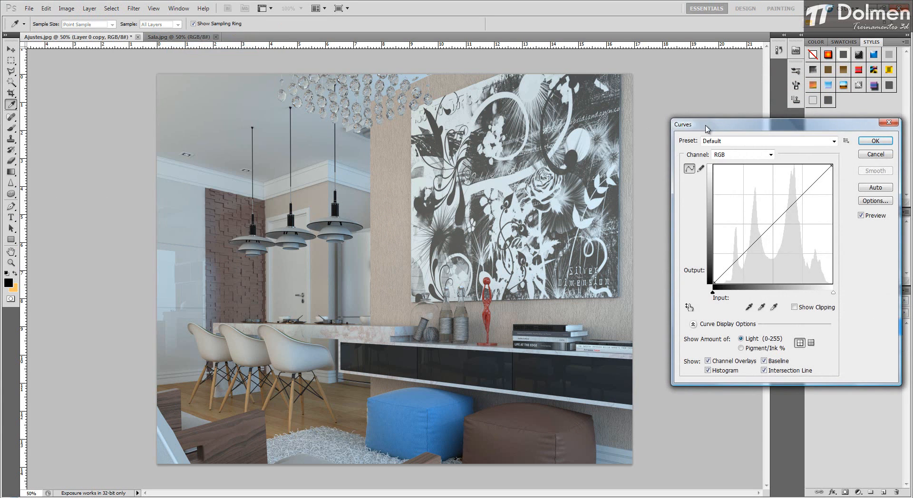
left_click_drag(730, 126, 692, 86)
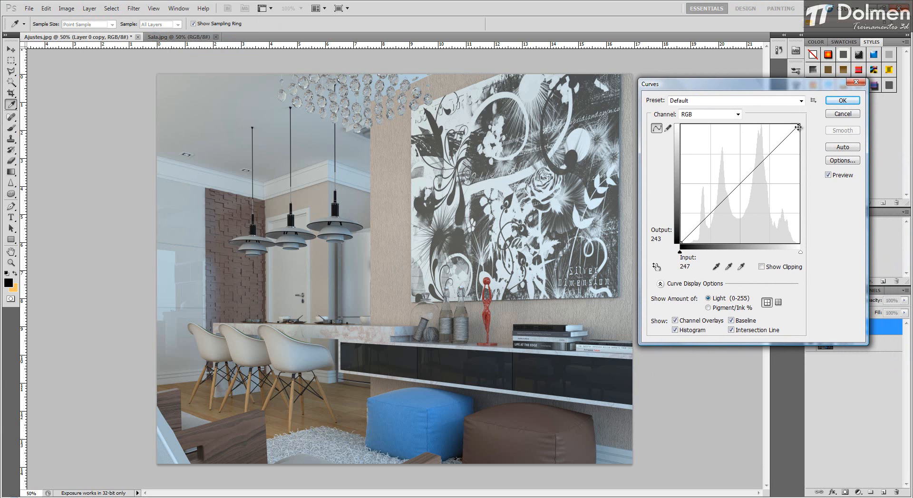
Test raising the RGB curve's black point to an output of about 123 and return it to 0
mouse_move(800, 126)
left_mouse_down()
mouse_move(798, 204)
mouse_move(799, 125)
left_mouse_up()
left_click_drag(680, 243, 681, 188)
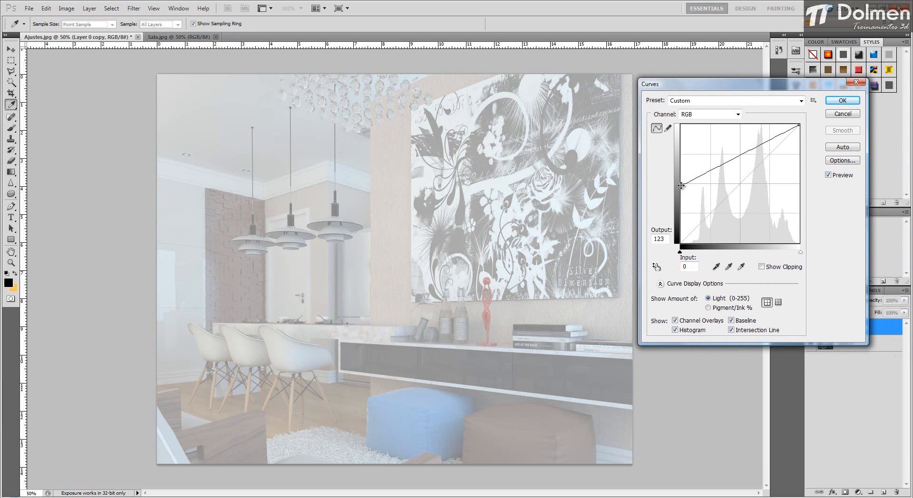
left_click_drag(681, 185, 681, 248)
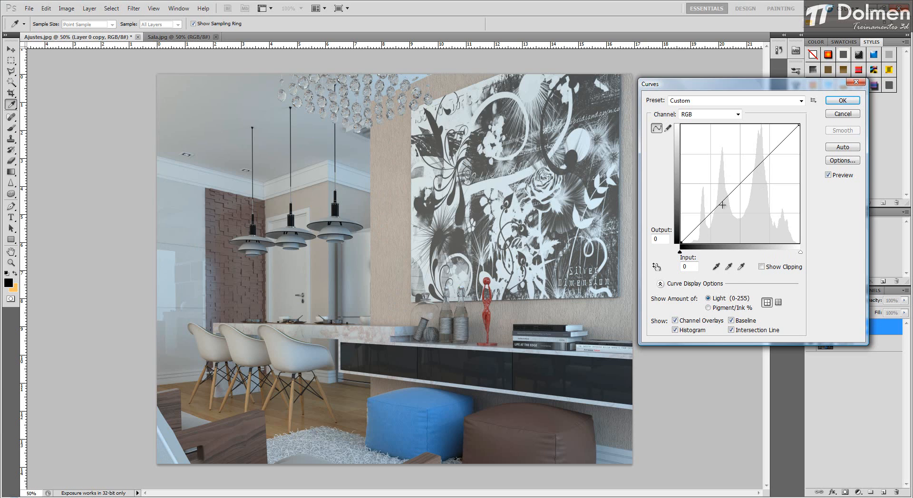
Shape the RGB curve into an S with points at input 48 output 35, input 115 output 130, and input 187 output 225
left_click_drag(701, 223, 702, 225)
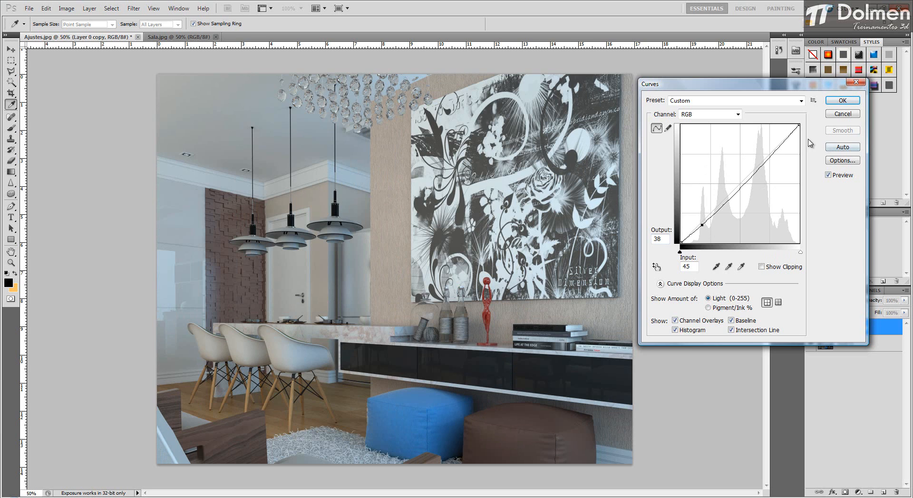
left_click_drag(777, 148, 774, 139)
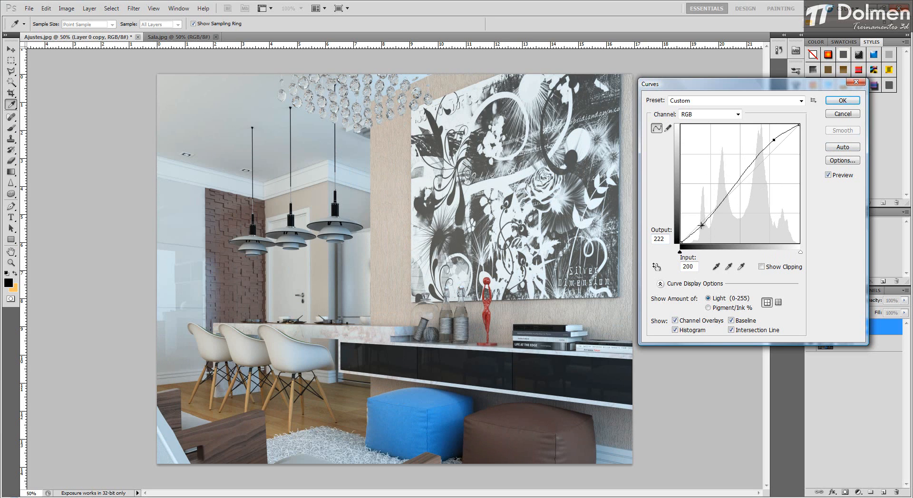
left_click_drag(702, 225, 703, 227)
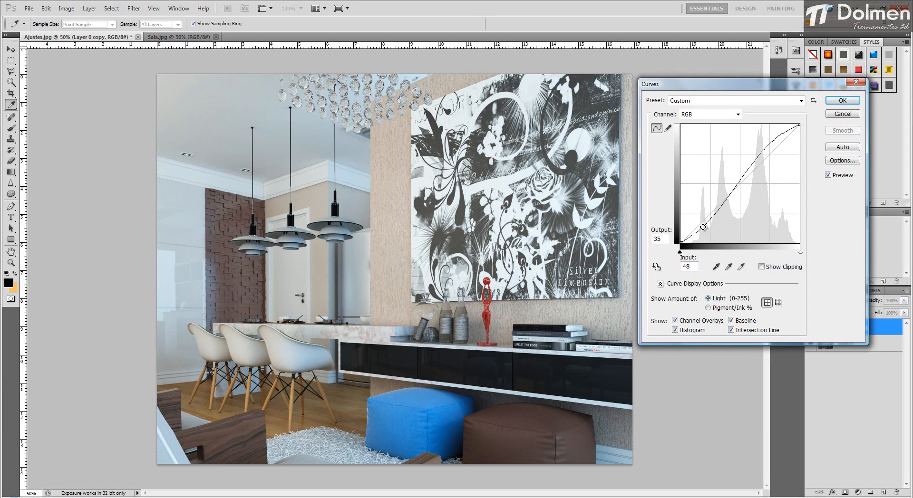
left_click_drag(774, 140, 768, 138)
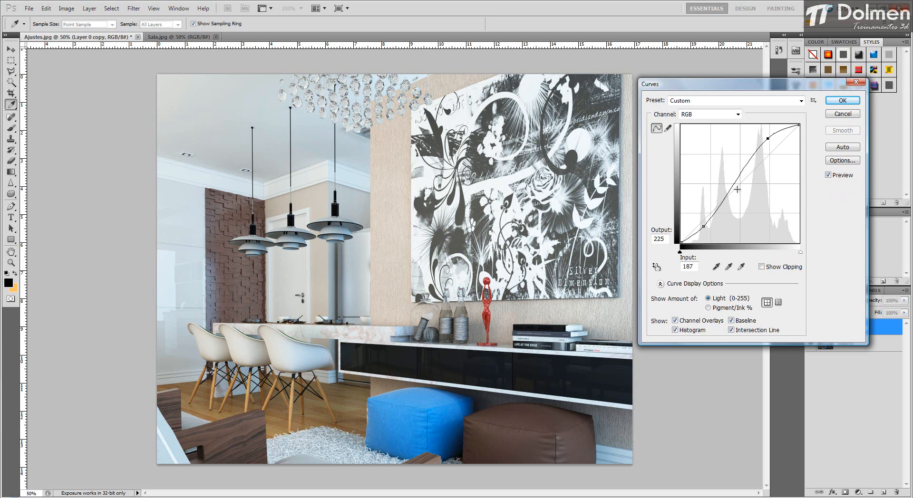
mouse_move(735, 182)
left_mouse_down()
mouse_move(741, 187)
mouse_move(723, 175)
mouse_move(734, 183)
left_mouse_up()
Compare the image with and without the Curves adjustment using its preview option
left_click(838, 175)
left_click(838, 175)
left_click(837, 176)
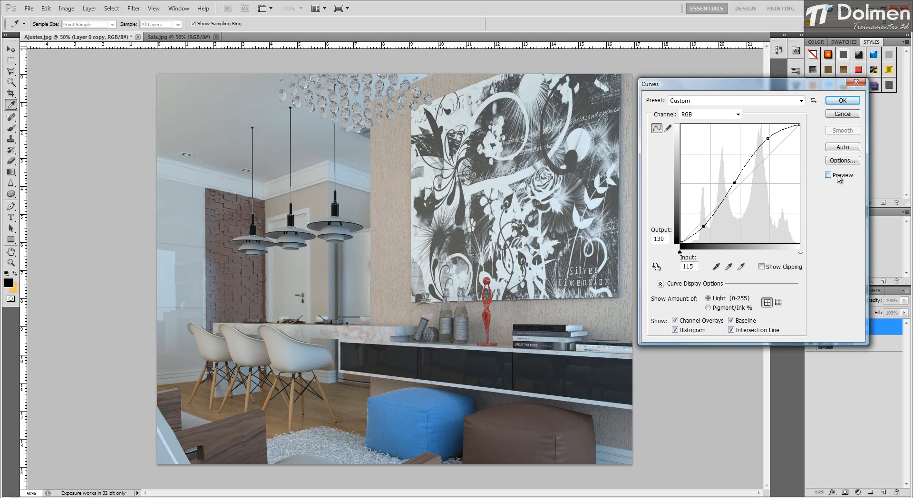
left_click(837, 176)
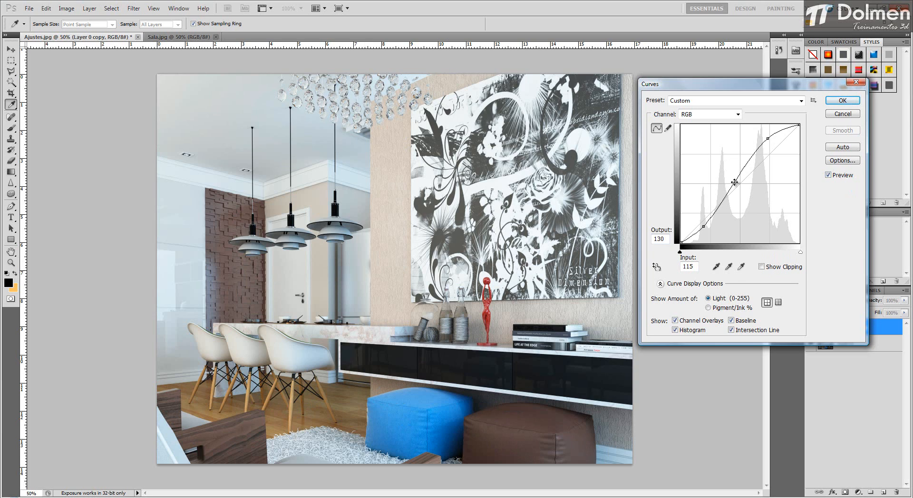
Move the RGB curve's middle point to input 111, output 132
left_click_drag(735, 182, 733, 181)
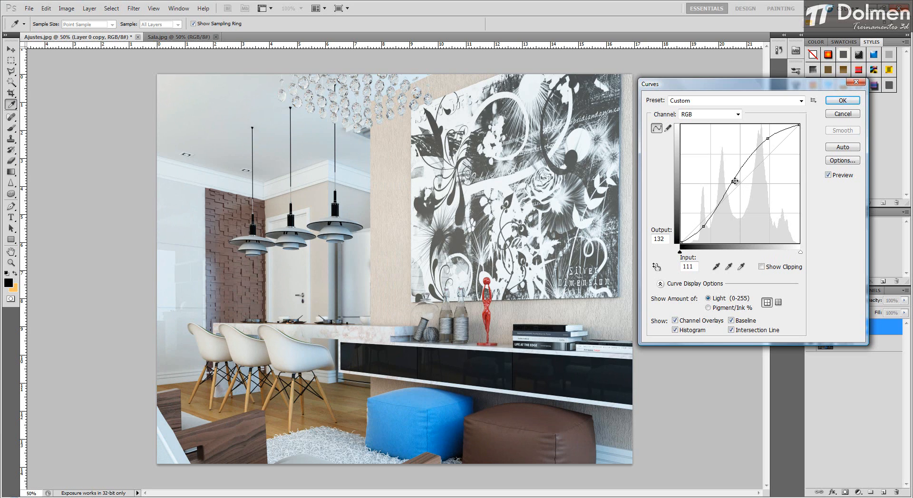
left_click_drag(732, 181, 732, 181)
Lower the Red curve's midtones to output 112 and the Green curve's to output 113, both at input 125
left_click(738, 114)
left_click(729, 131)
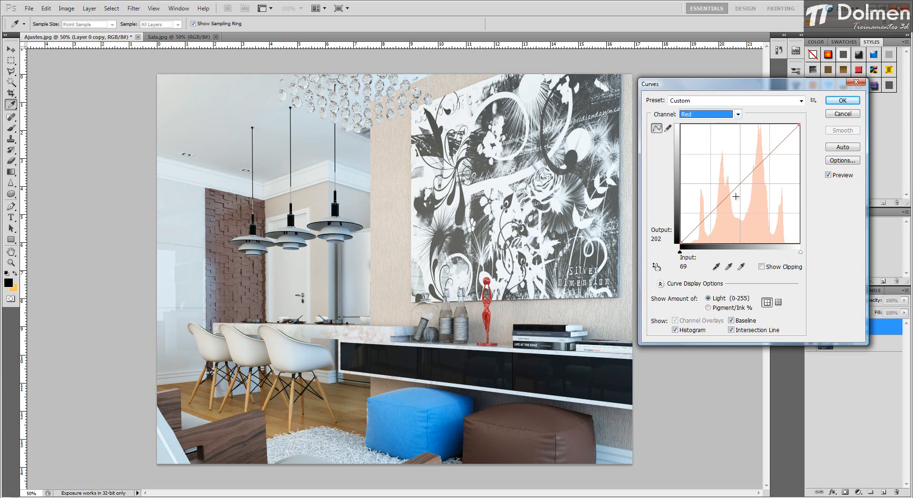
mouse_move(735, 189)
left_mouse_down()
mouse_move(745, 195)
mouse_move(739, 190)
left_mouse_up()
left_click(721, 116)
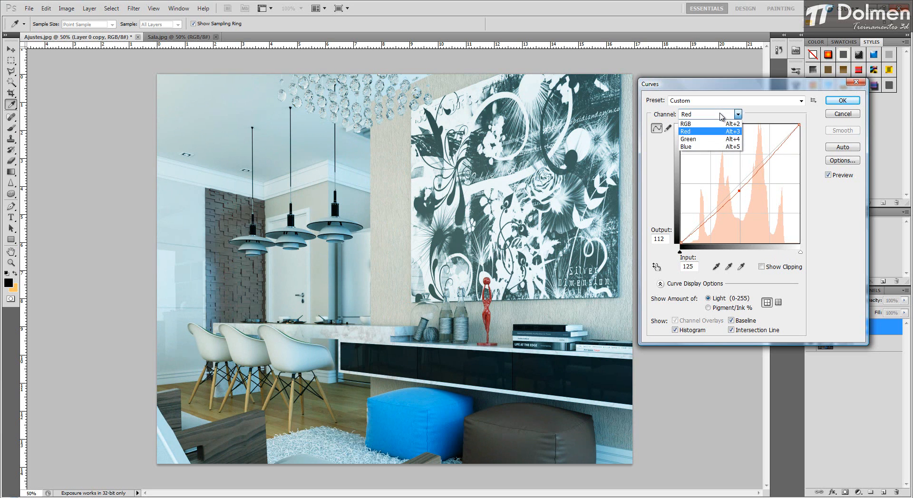
left_click(710, 136)
left_click_drag(735, 189, 739, 191)
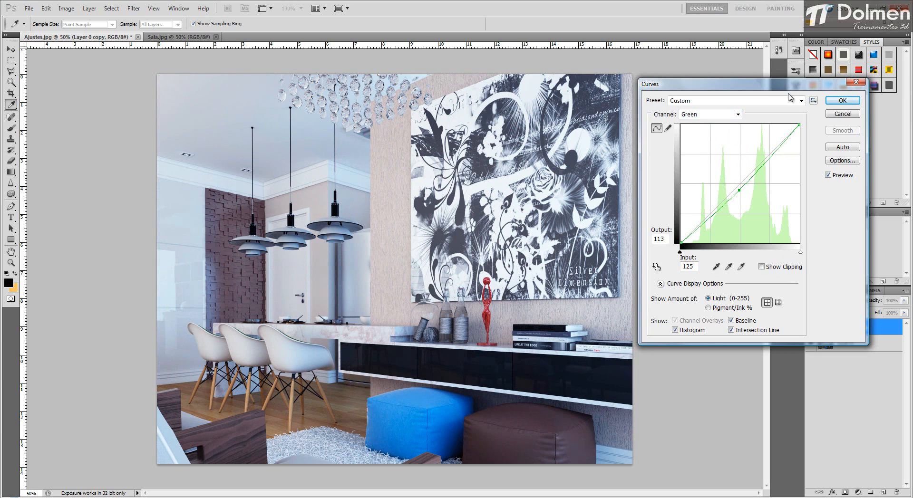
Add three points to the Blue curve: a slightly lowered shadow point, input 128 output 126, and input 209 output 199
left_click(728, 115)
left_click(716, 148)
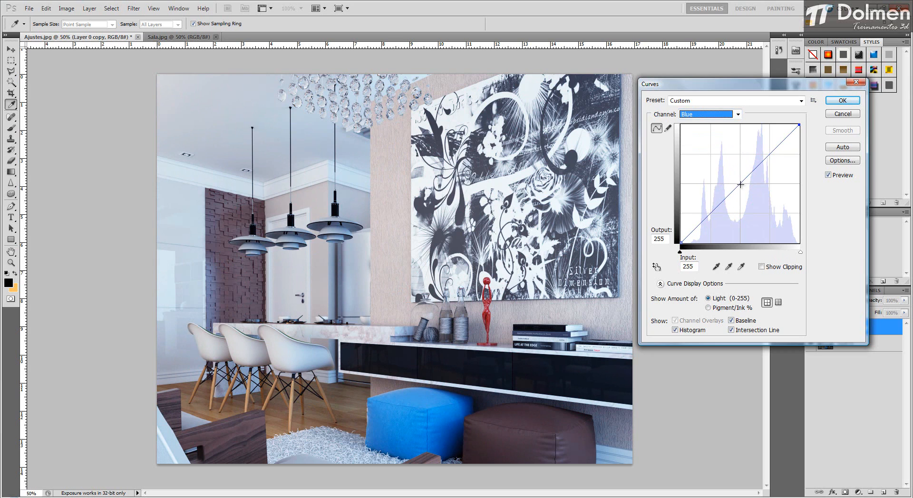
left_click_drag(740, 184, 739, 184)
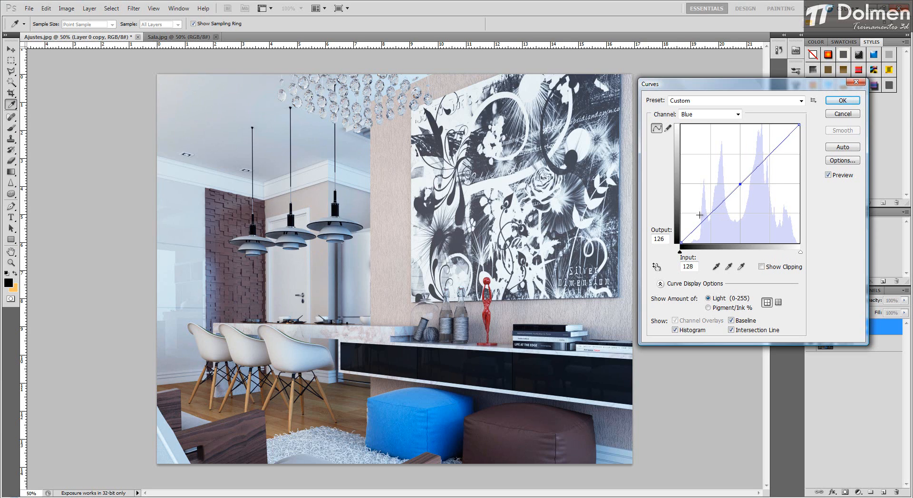
left_click_drag(701, 221, 704, 223)
mouse_move(768, 157)
left_mouse_down()
mouse_move(774, 142)
mouse_move(778, 151)
left_mouse_up()
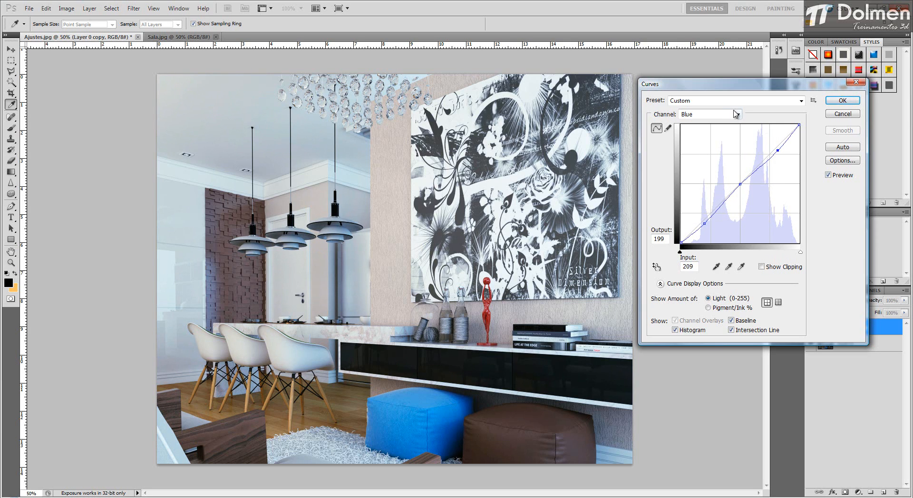
Add a shadow point near the baseline and a highlight point at input 204, output 199 to the Green curve
left_click(732, 114)
left_click(698, 143)
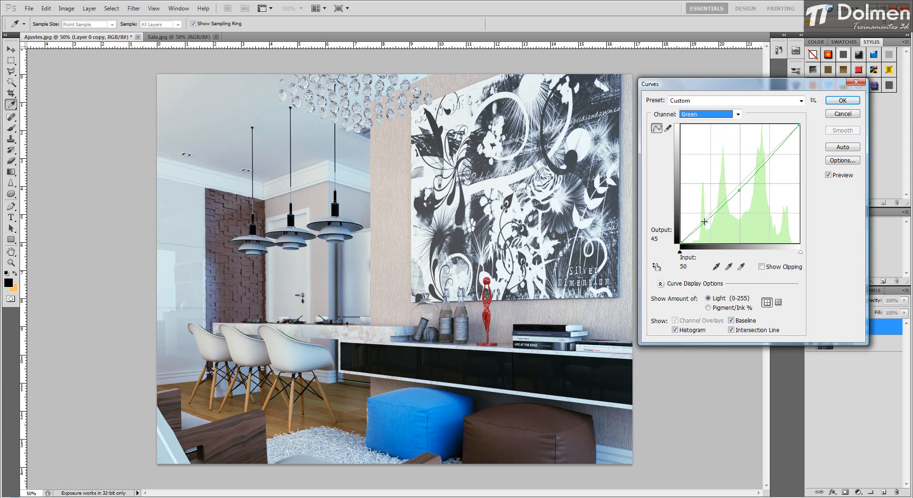
left_click_drag(704, 219, 703, 221)
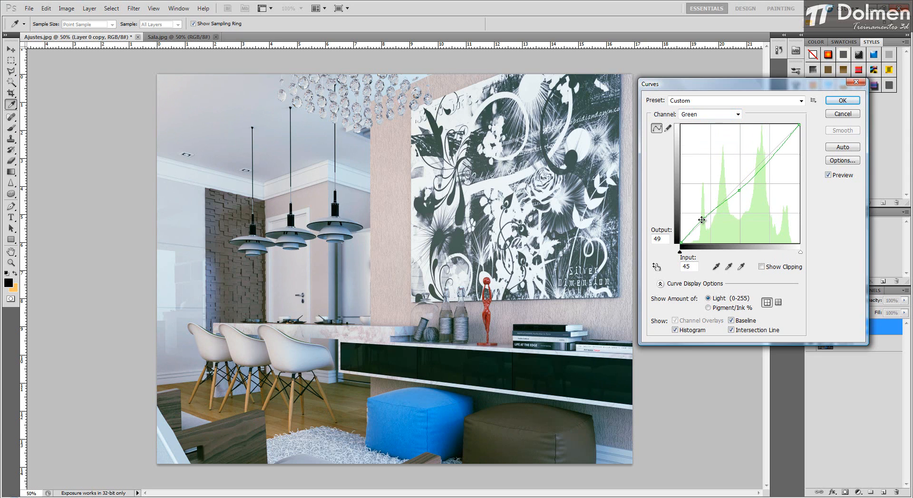
left_click(774, 150)
left_click_drag(774, 150, 775, 150)
Add a shadow point at input 51, output 49 and a highlight point at input 198, output 205 to the Red curve
left_click(722, 116)
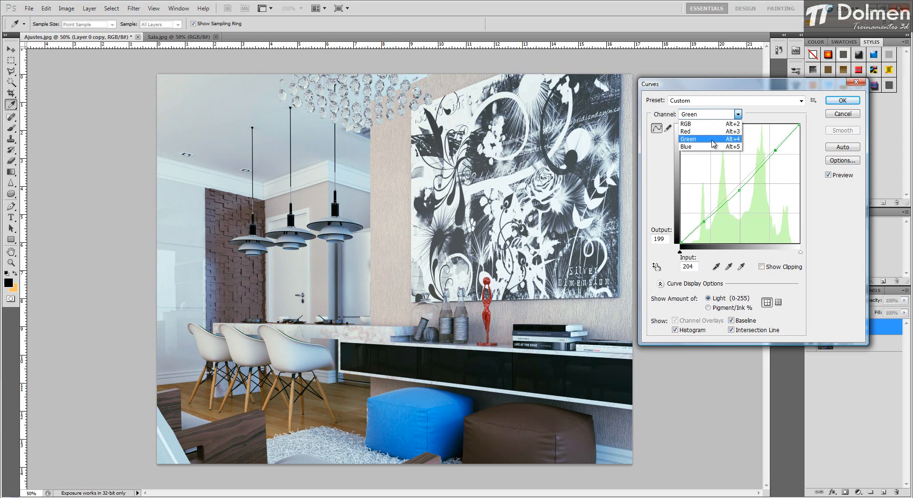
left_click(709, 132)
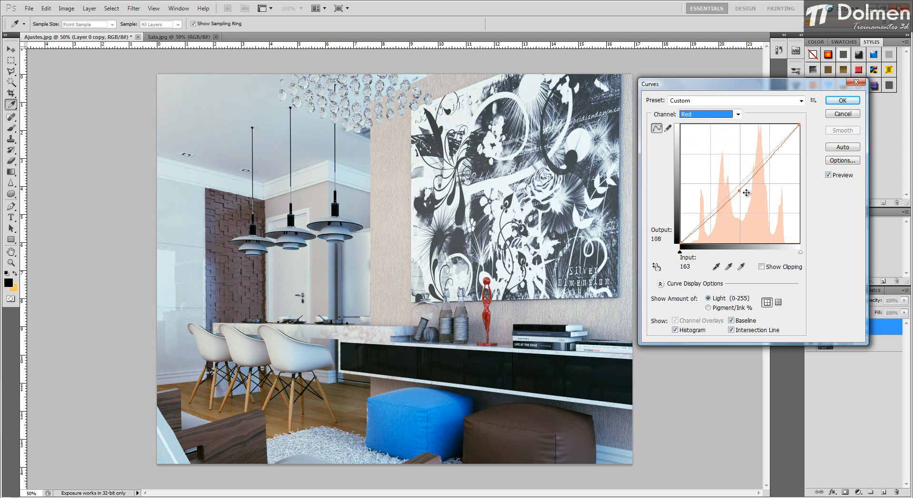
left_click(703, 219)
left_click_drag(703, 219, 705, 220)
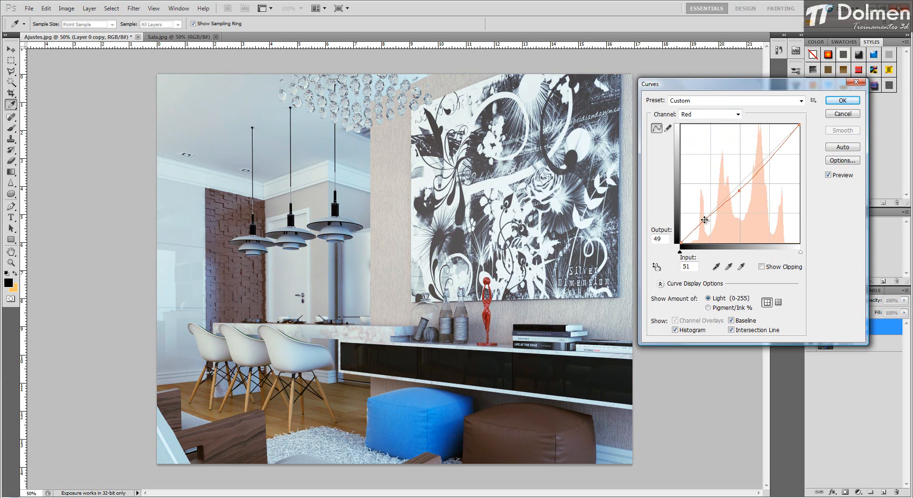
left_click_drag(775, 155, 772, 148)
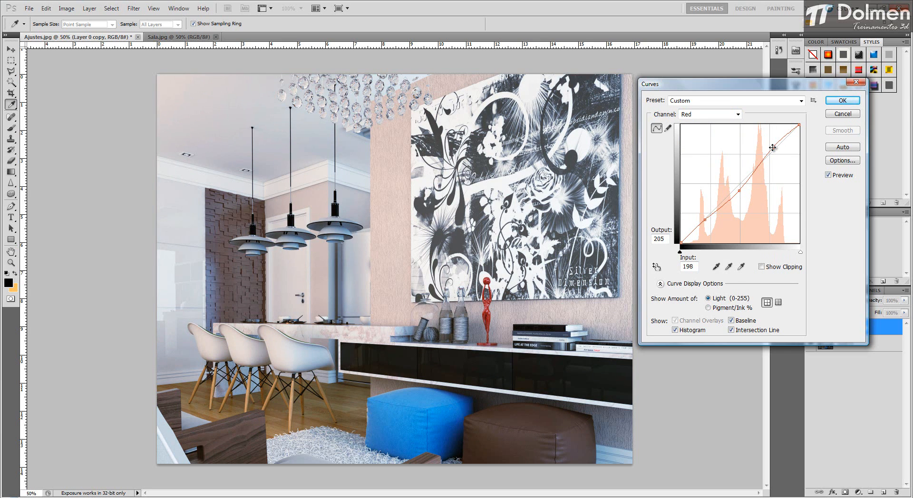
Compare the image with and without the per-channel curve changes using the preview option
left_click(836, 176)
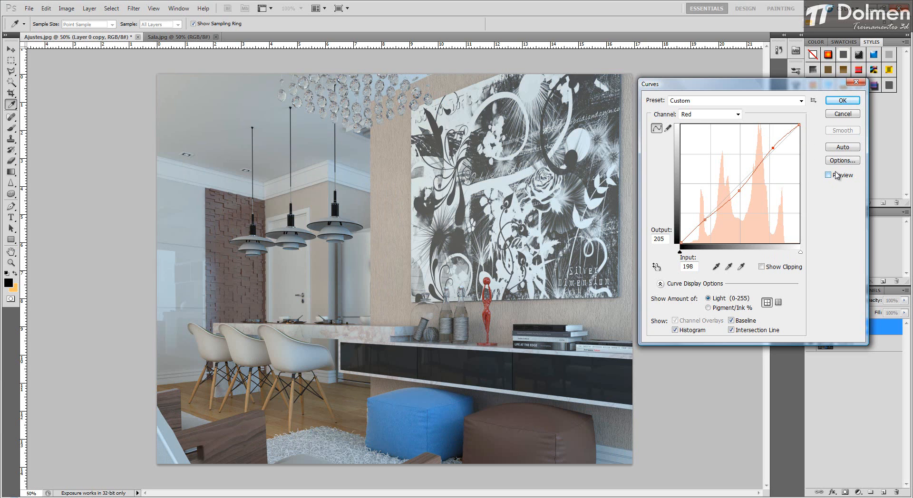
left_click(836, 175)
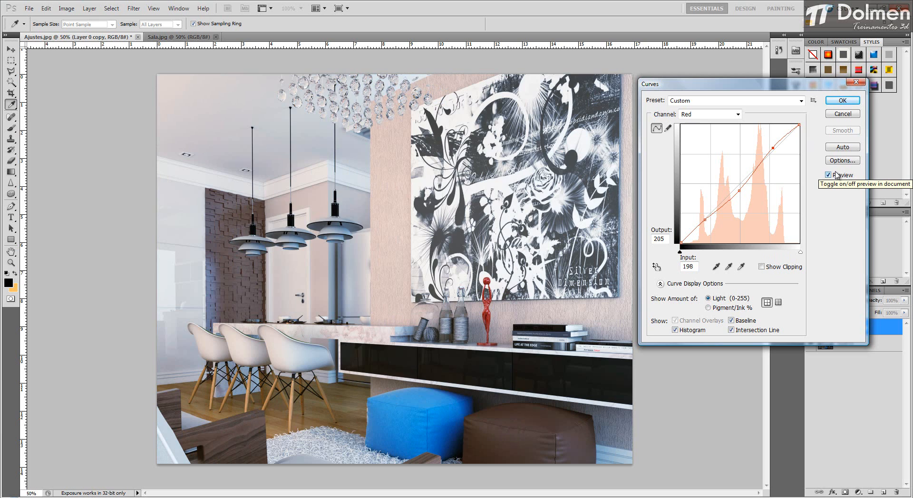
left_click(837, 175)
left_click(837, 175)
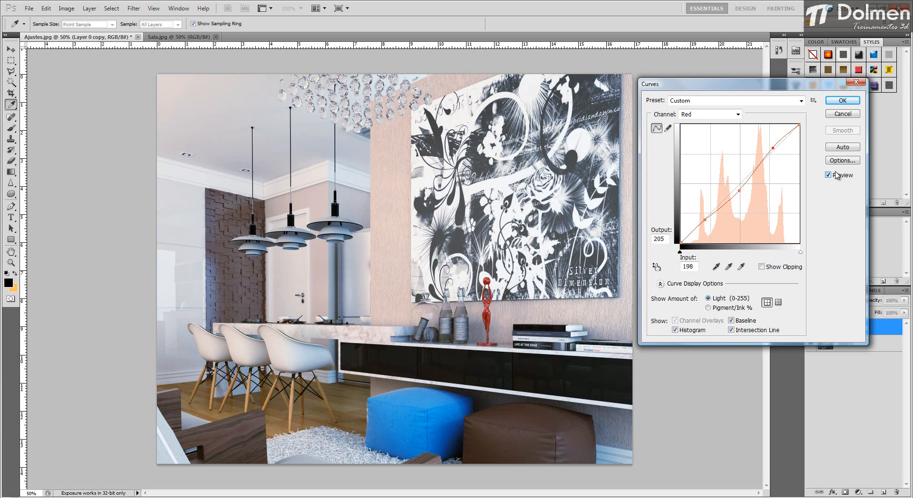
Bring the Red curve back to the baseline with its highlight at input 202, output 202, and raise the Green midpoint to input 117, output 119
left_click_drag(739, 190, 736, 188)
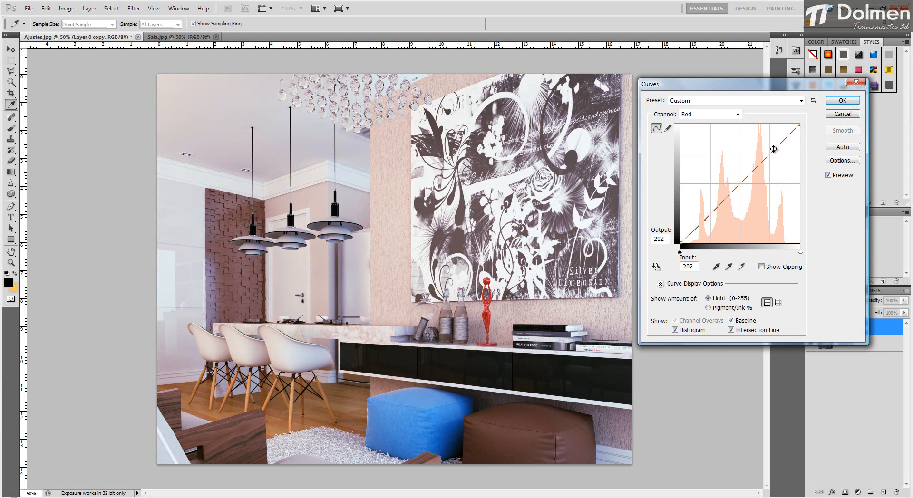
left_click(723, 115)
left_click(709, 141)
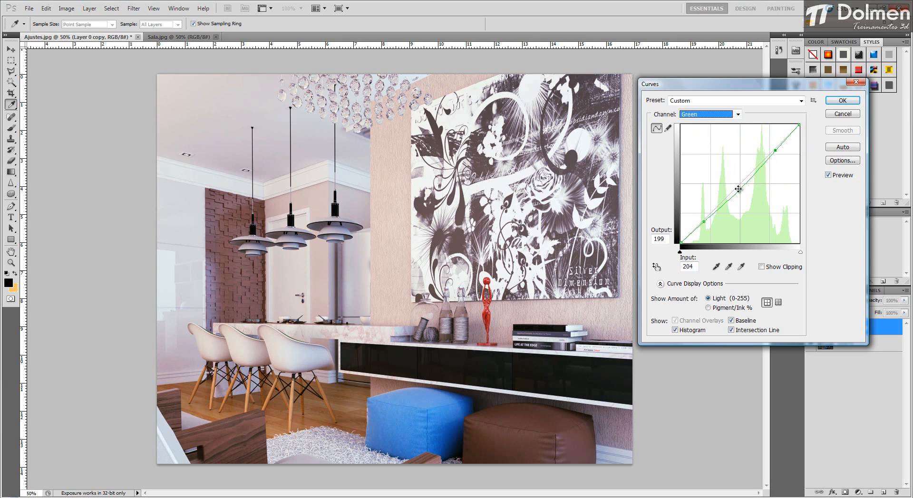
left_click_drag(738, 190, 735, 187)
Straighten the Blue curve by raising its shadow point to the baseline and setting its highlight point to input 202, output 201
left_click(721, 114)
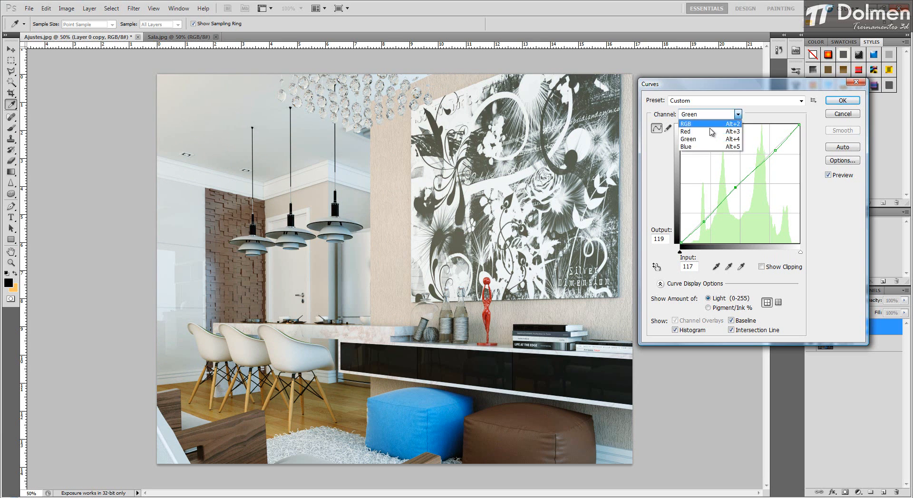
left_click(708, 151)
left_click_drag(704, 223, 702, 221)
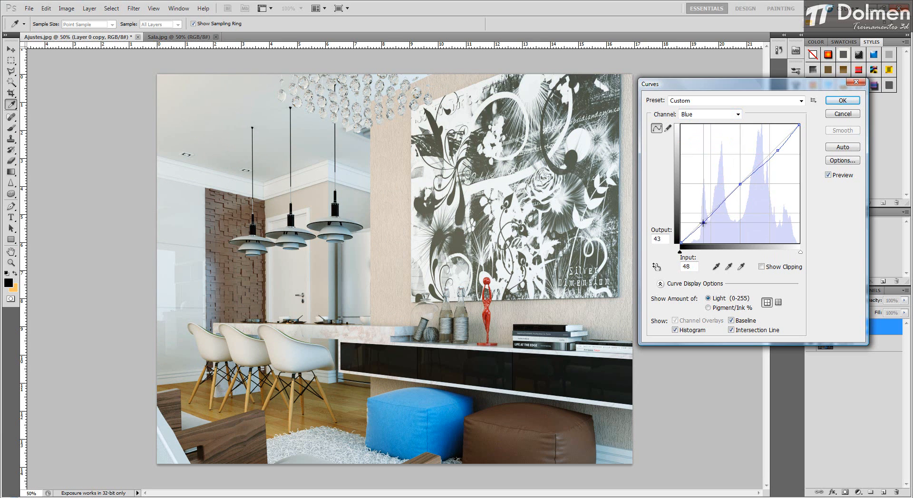
left_click(775, 149)
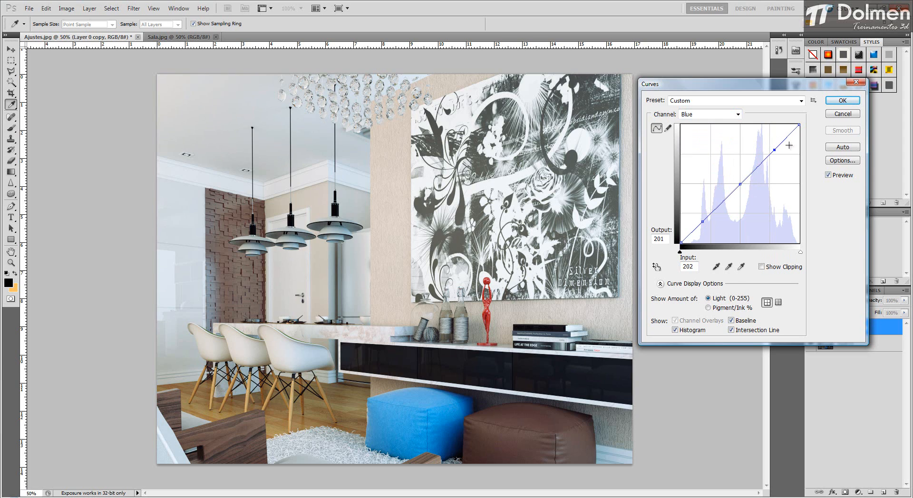
Return to the RGB channel, compare the image with and without the combined curves, and cancel the Curves adjustment
left_click(701, 114)
left_click(700, 122)
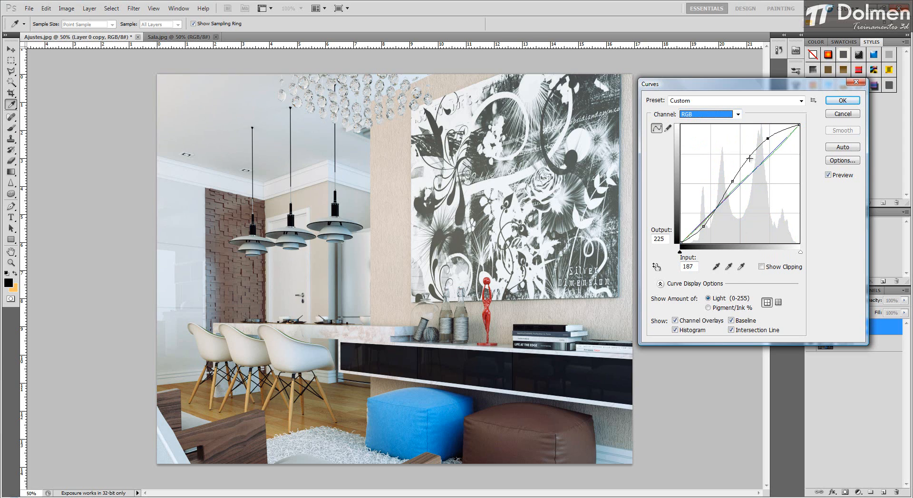
left_click(840, 175)
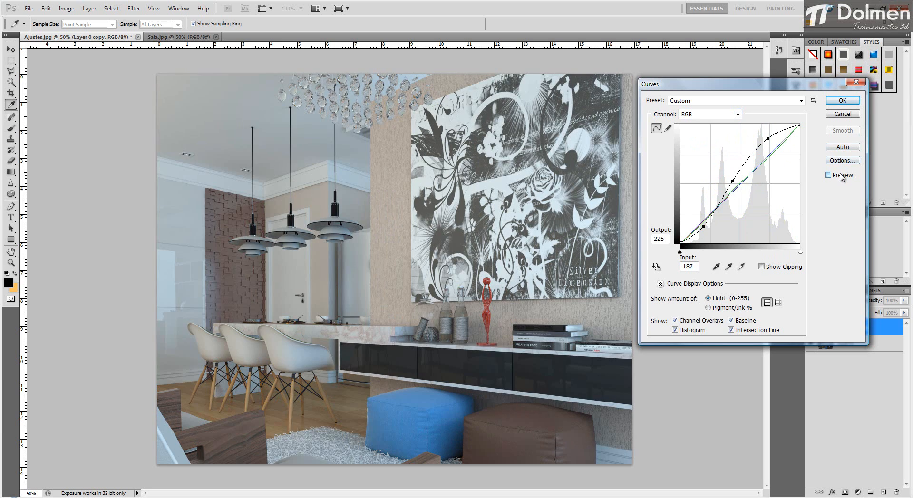
left_click(840, 176)
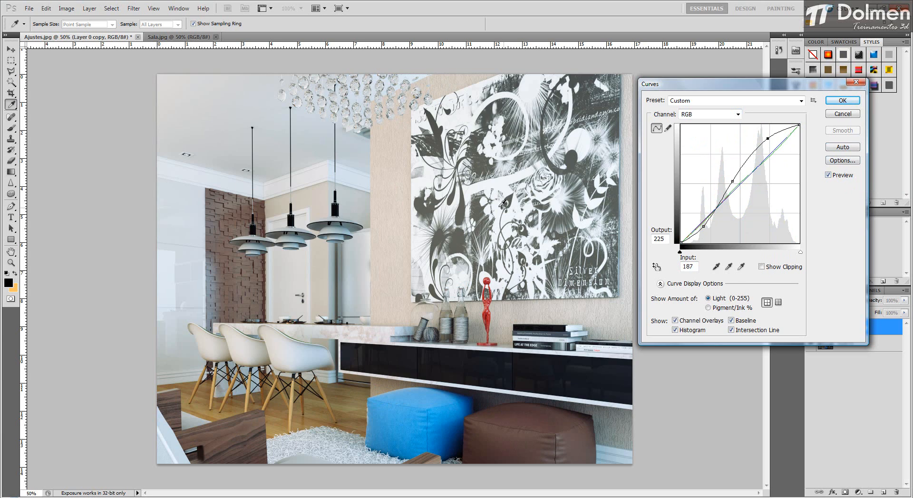
left_click(842, 114)
key("v")
Apply an Exposure adjustment to Layer 0 copy with Exposure +0.63, Offset -0.0388 and Gamma Correction 1.04
left_click(67, 8)
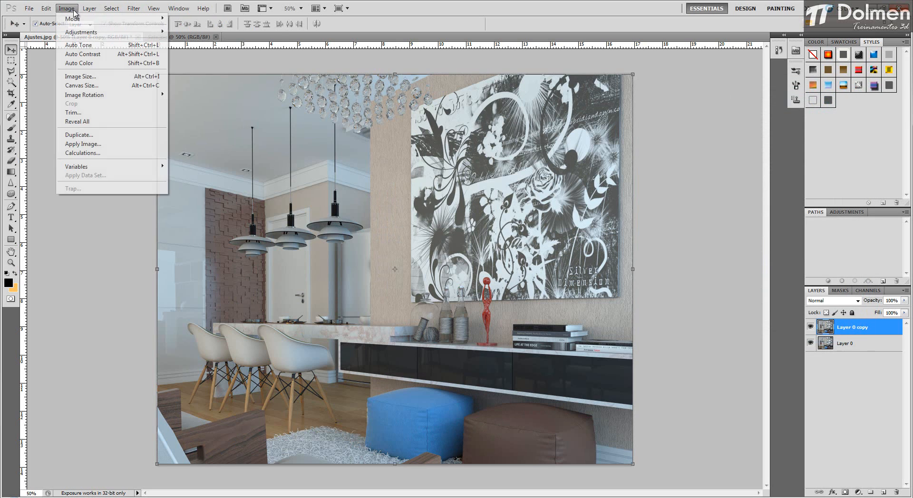
mouse_move(81, 34)
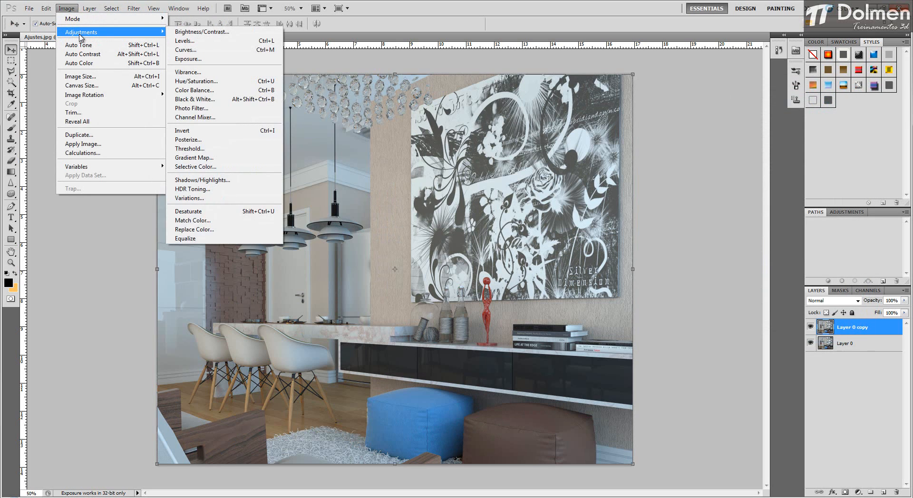
left_click(199, 58)
left_click_drag(803, 4, 722, 126)
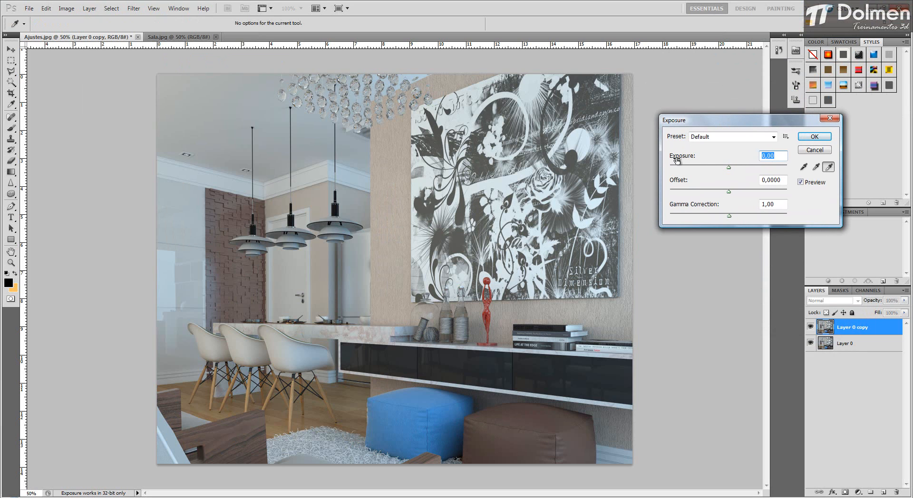
mouse_move(729, 169)
left_mouse_down()
mouse_move(756, 176)
mouse_move(735, 176)
left_mouse_up()
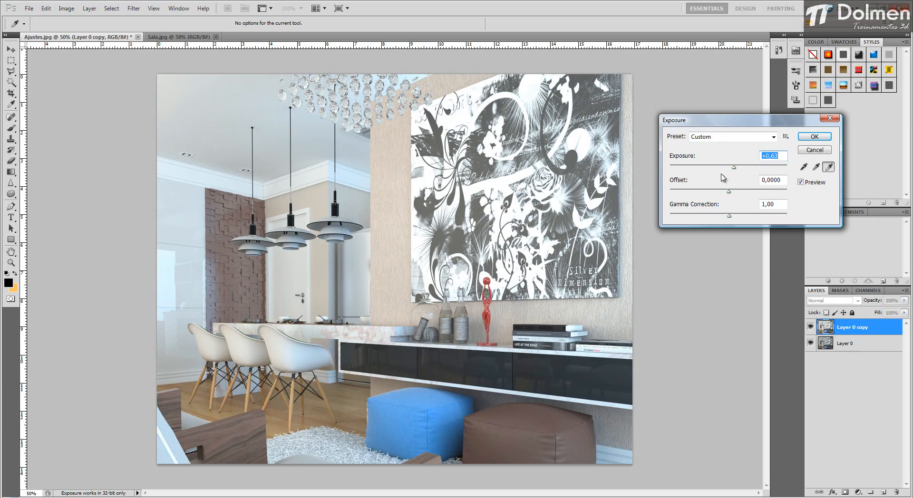
left_click_drag(729, 192, 703, 218)
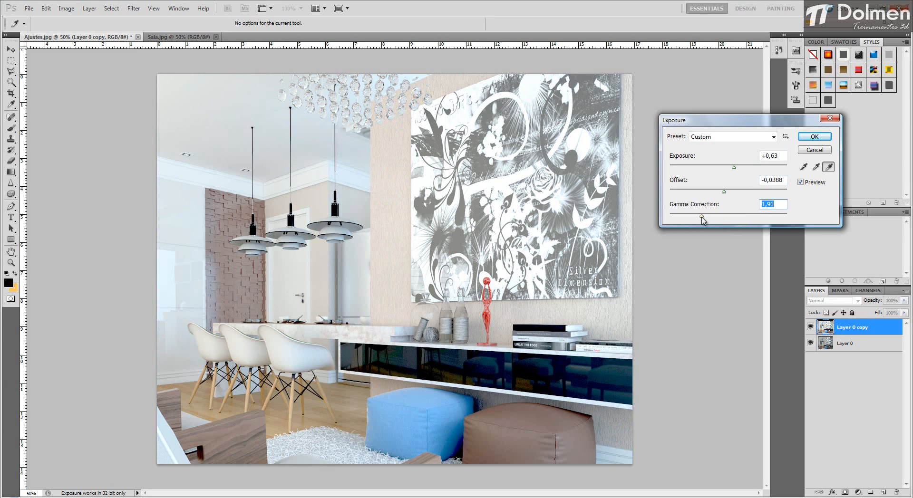
left_click_drag(748, 218, 729, 219)
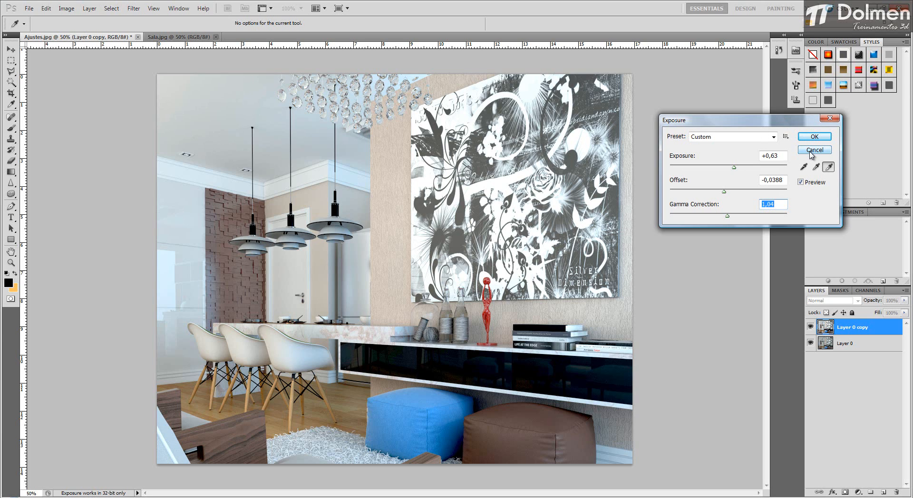
Compare the image with and without the Exposure adjustment using its preview option, and discard the adjustment
left_click(806, 183)
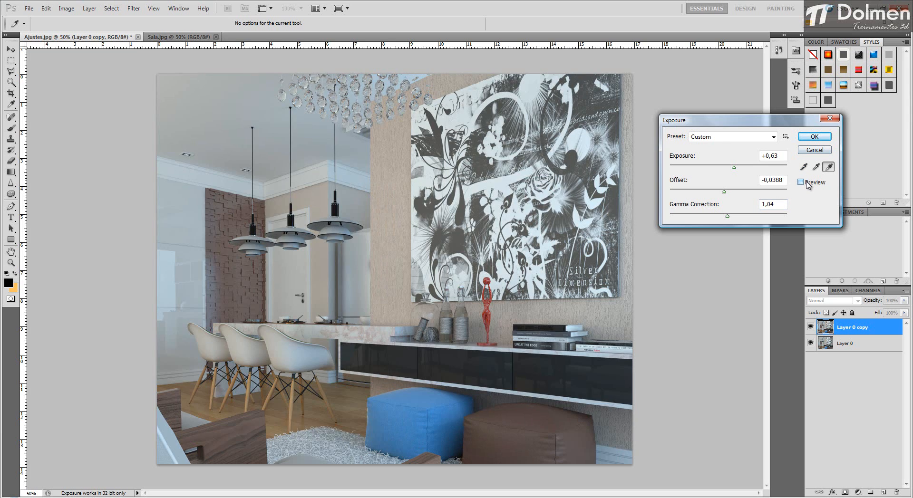
left_click(807, 183)
left_click(806, 183)
left_click(807, 183)
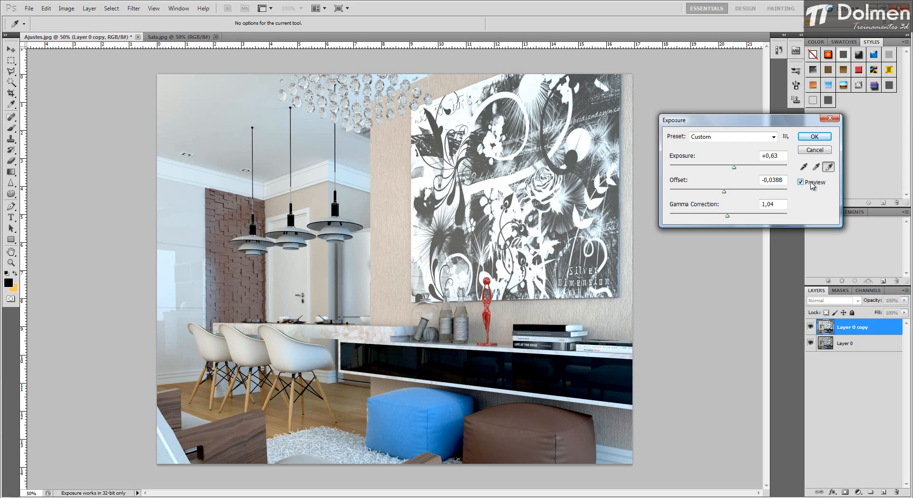
left_click(811, 185)
left_click(811, 185)
left_click(814, 136)
Start a Vibrance adjustment on Layer 0 copy and try Vibrance +65 with Saturation -78, and Vibrance +2 with Saturation +74
left_click(66, 8)
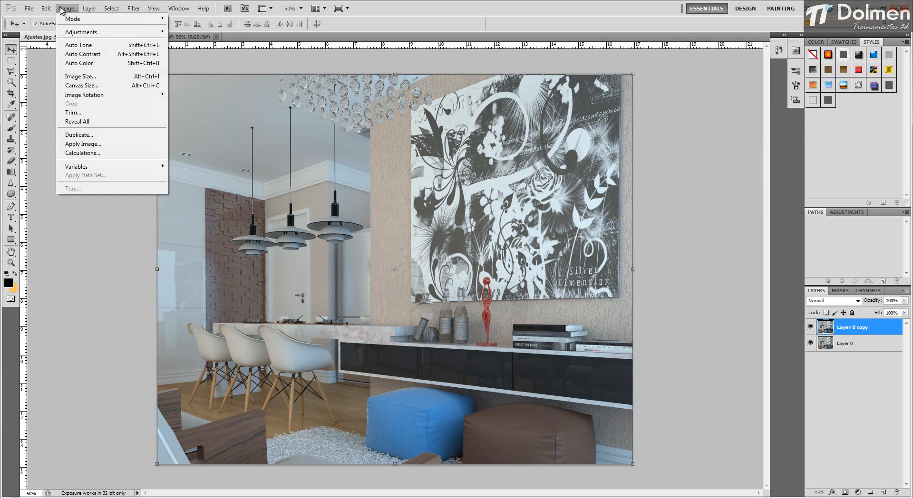
mouse_move(97, 34)
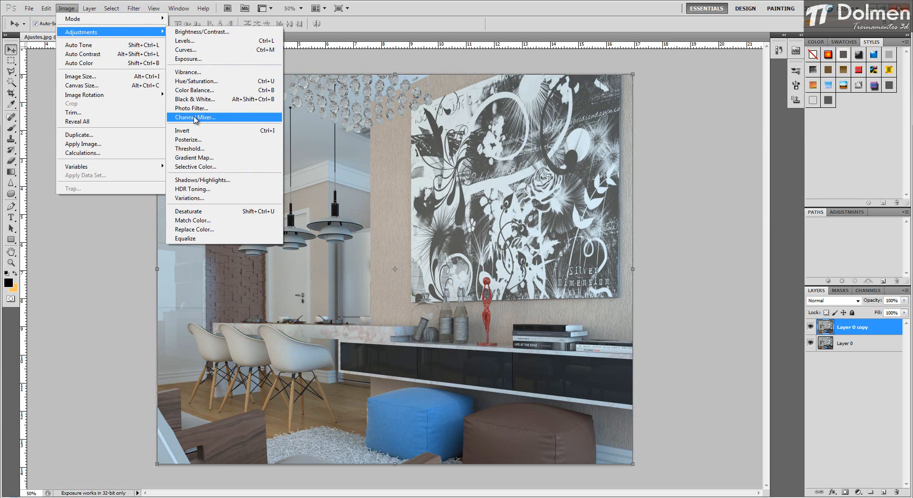
left_click(207, 74)
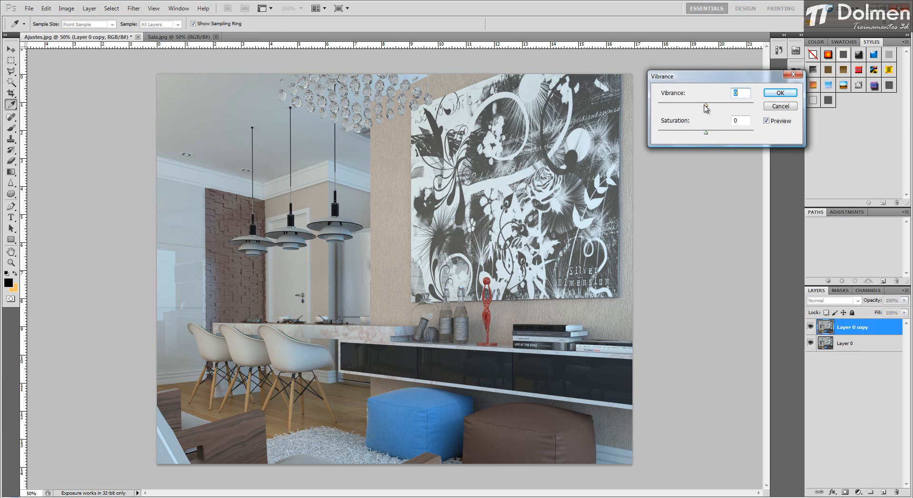
left_click_drag(706, 105, 725, 136)
left_click(726, 105)
left_click_drag(727, 105, 669, 138)
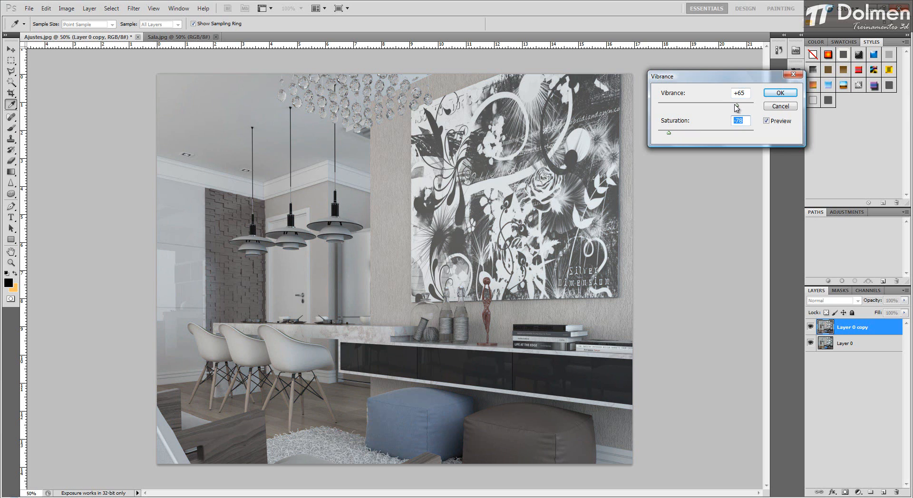
left_click_drag(737, 108, 742, 137)
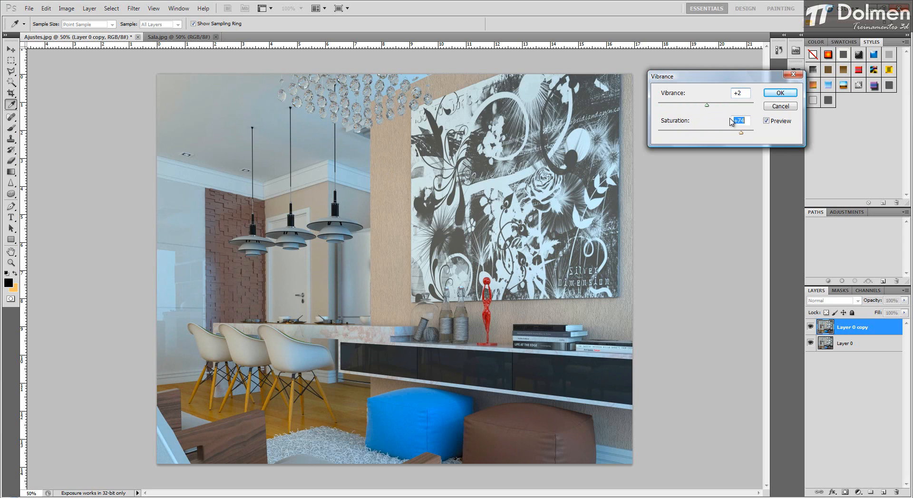
Set Vibrance to +22 and Saturation to +5, and compare the image with and without the adjustment
left_click_drag(707, 106, 709, 140)
mouse_move(727, 110)
left_mouse_down()
mouse_move(711, 112)
mouse_move(717, 108)
left_mouse_up()
left_click(777, 122)
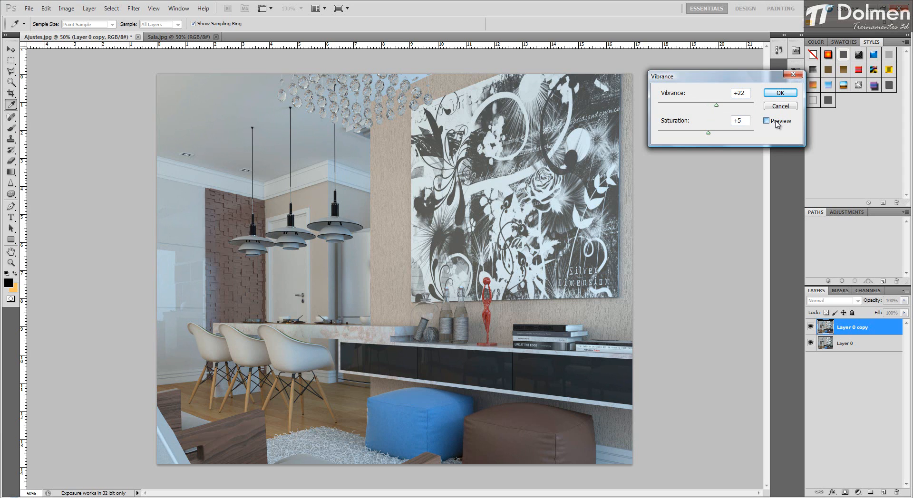
left_click(776, 122)
left_click(776, 123)
Raise Vibrance to +44, compare the image with and without the effect, and cancel the Vibrance adjustment
left_click_drag(717, 106, 726, 108)
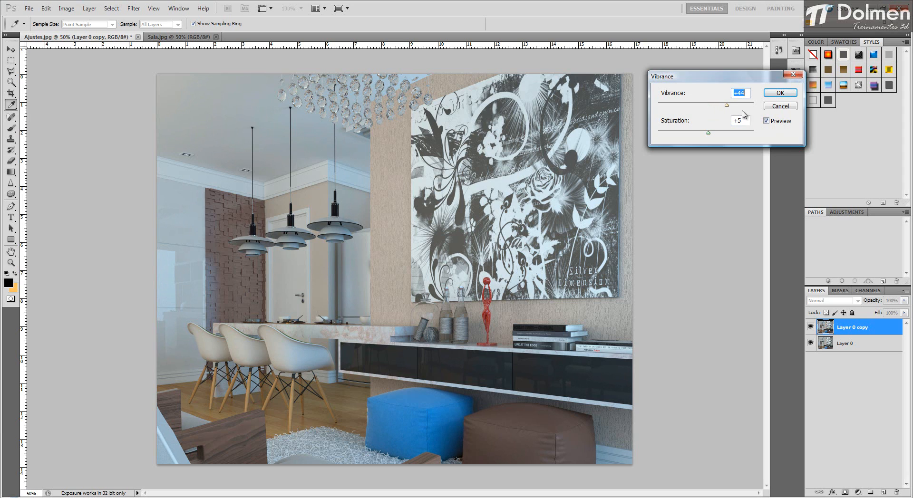
left_click(767, 121)
left_click(767, 122)
left_click(772, 107)
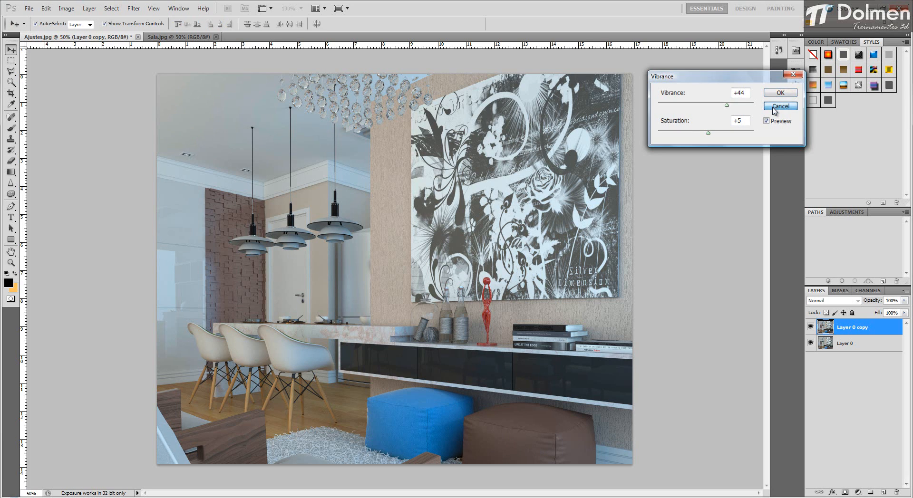
Start a Hue/Saturation adjustment on Layer 0 copy and set the Master range to Hue 0, Saturation -1 and Lightness -3
left_click(66, 8)
mouse_move(85, 32)
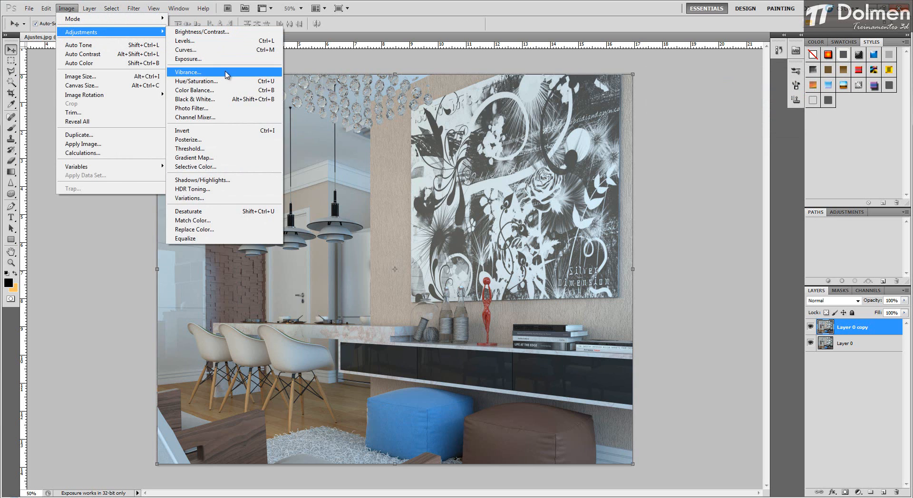
left_click(195, 82)
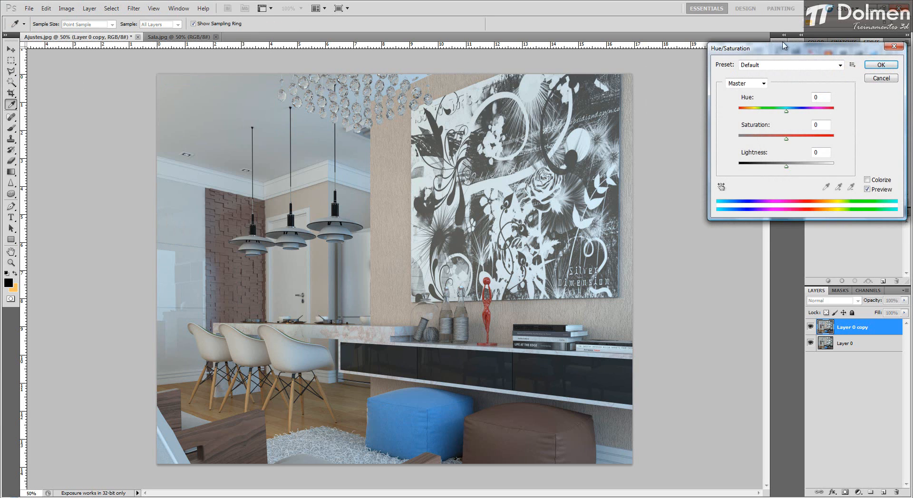
left_click_drag(794, 52, 733, 83)
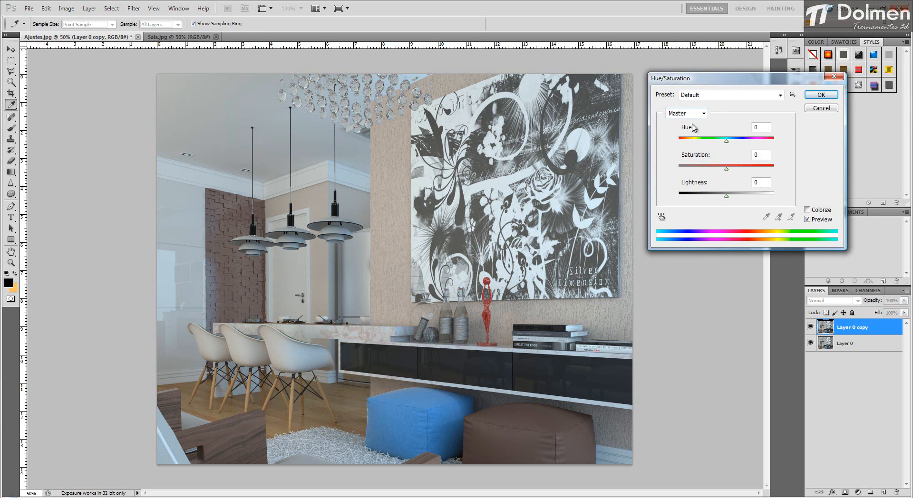
left_click_drag(727, 143, 701, 146)
mouse_move(716, 144)
left_mouse_down()
mouse_move(757, 145)
mouse_move(725, 145)
left_mouse_up()
left_click_drag(727, 172, 726, 199)
Restrict Hue/Saturation to the Reds and try Saturation values of +100, +45, +74 and +37
left_click(698, 114)
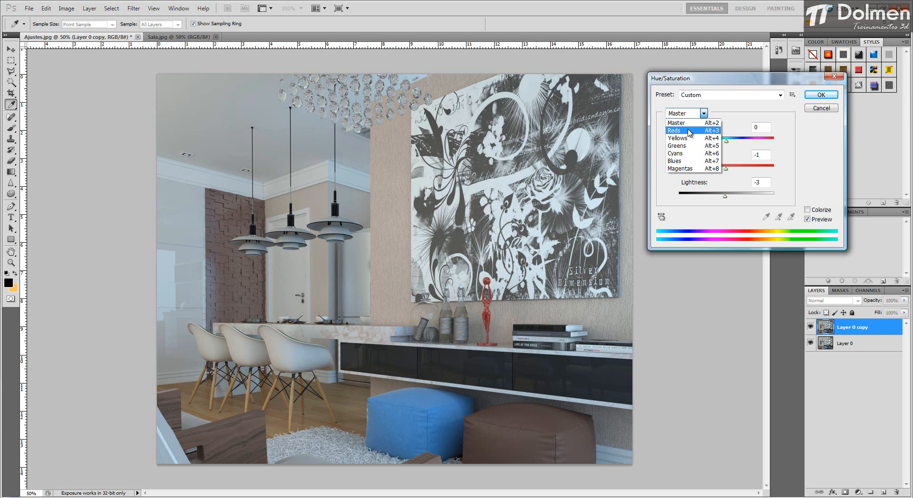
left_click(689, 132)
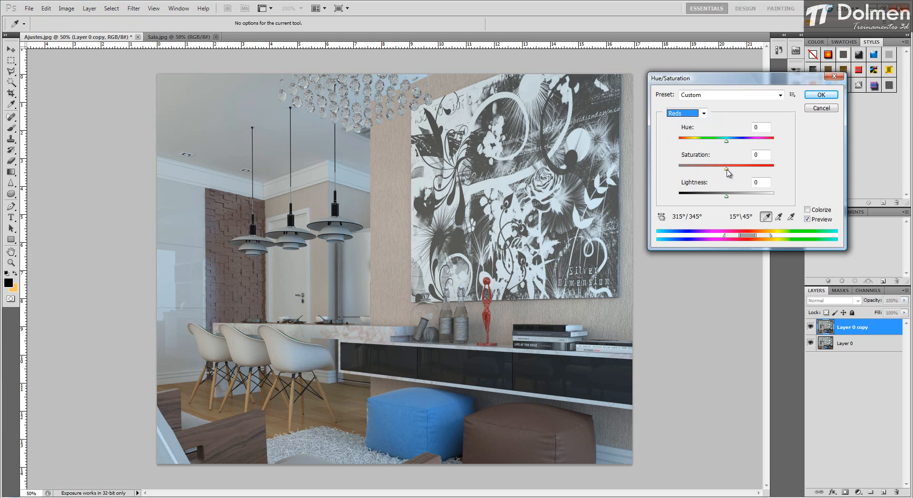
left_click_drag(727, 172, 776, 176)
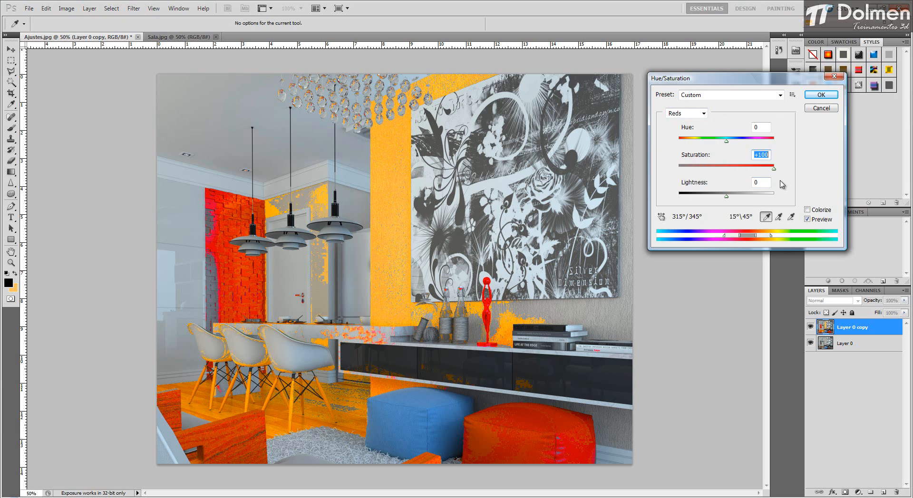
left_click_drag(775, 173, 748, 172)
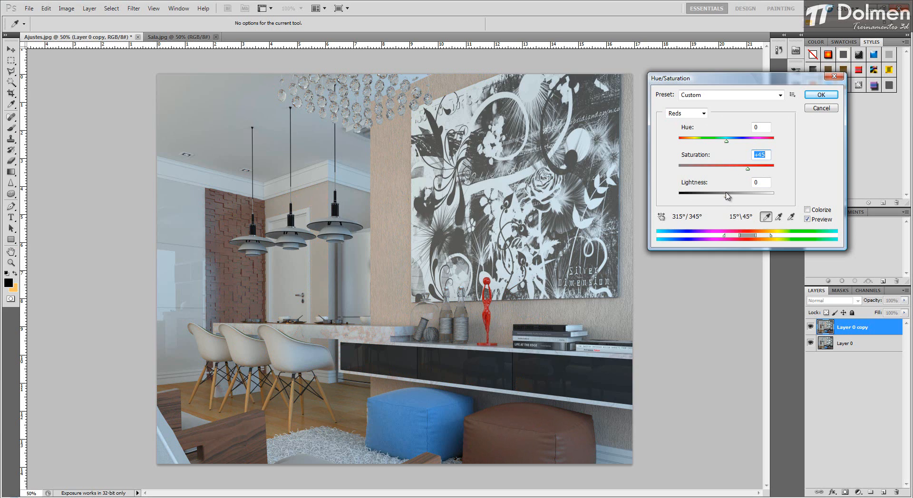
left_click_drag(748, 170, 758, 170)
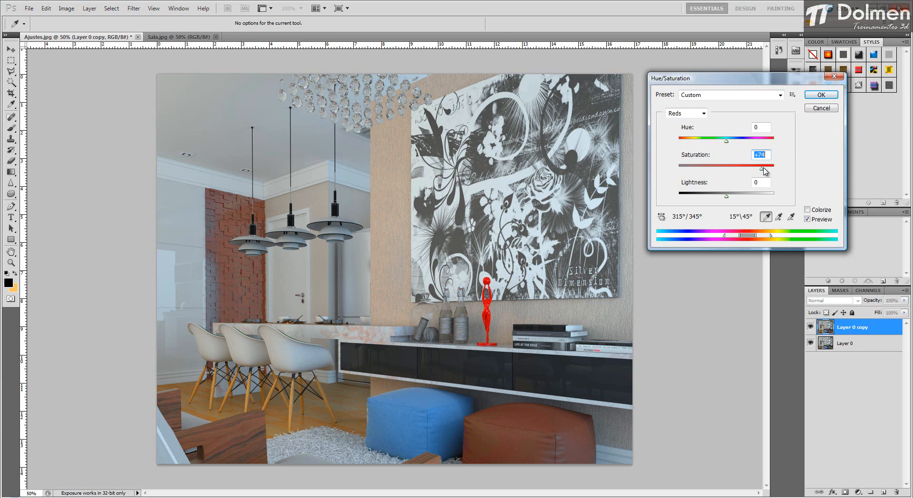
mouse_move(762, 170)
left_mouse_down()
mouse_move(727, 172)
mouse_move(747, 174)
left_mouse_up()
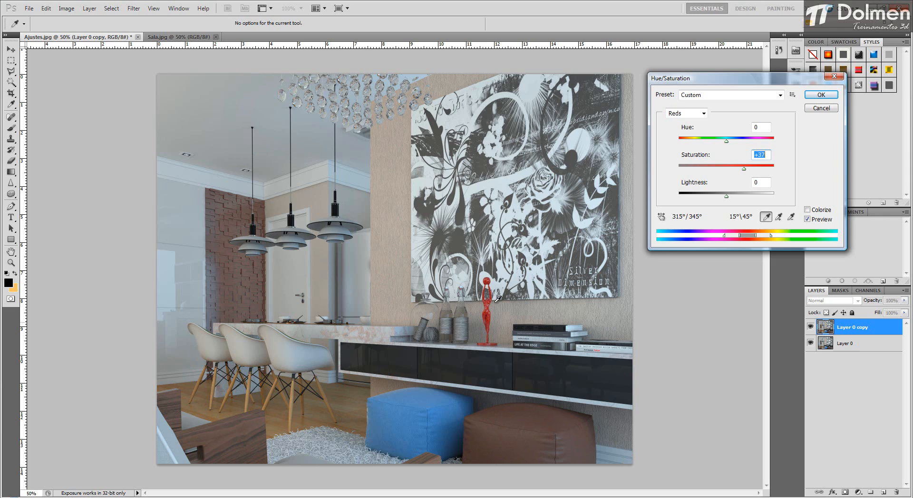
Fine-tune the Reds range to Hue +1, Saturation +31 and Lightness -1
left_click_drag(745, 170, 751, 169)
mouse_move(724, 139)
left_mouse_down()
mouse_move(704, 149)
mouse_move(745, 149)
mouse_move(728, 150)
left_mouse_up()
mouse_move(727, 199)
left_mouse_down()
mouse_move(716, 204)
mouse_move(746, 202)
mouse_move(716, 204)
mouse_move(728, 209)
left_mouse_up()
left_click_drag(752, 169, 738, 174)
Shift the Yellows range to Hue +13, Saturation +77 and Lightness -23
left_click(696, 114)
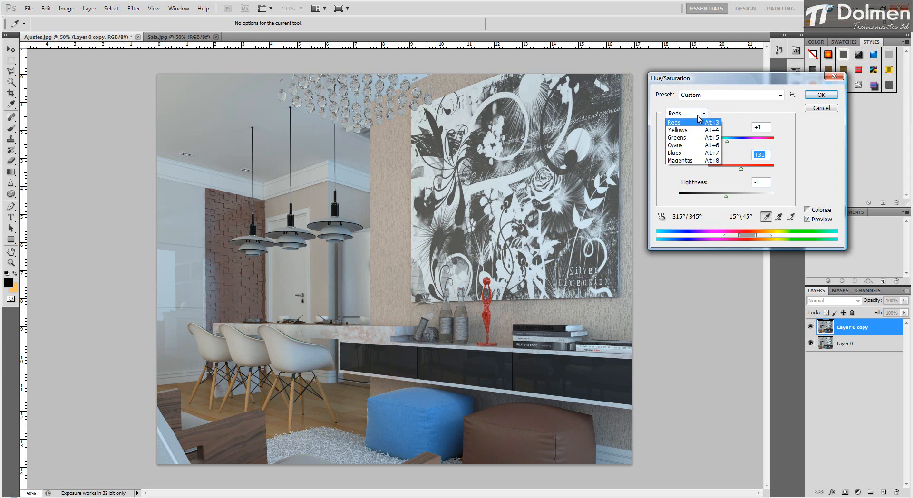
left_click(699, 138)
left_click_drag(726, 170, 721, 201)
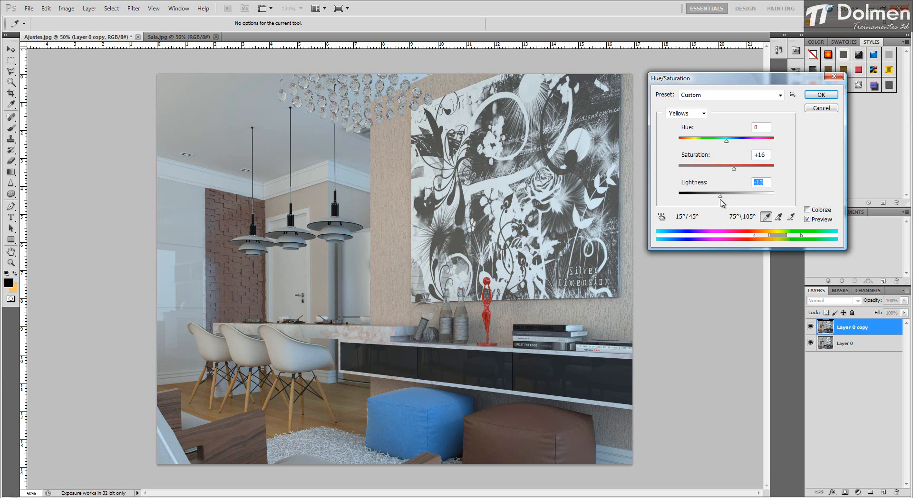
left_click_drag(726, 142, 733, 143)
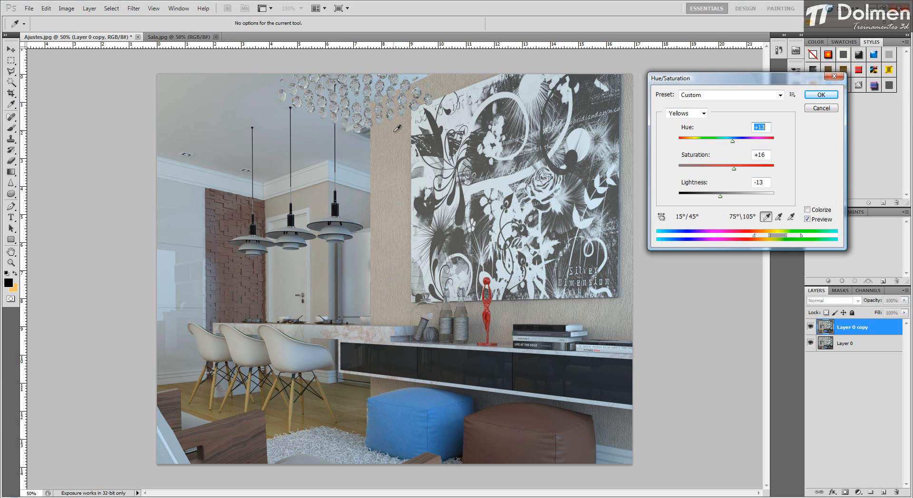
left_click_drag(733, 168, 763, 172)
mouse_move(721, 196)
left_mouse_down()
mouse_move(746, 200)
mouse_move(692, 200)
mouse_move(716, 199)
left_mouse_up()
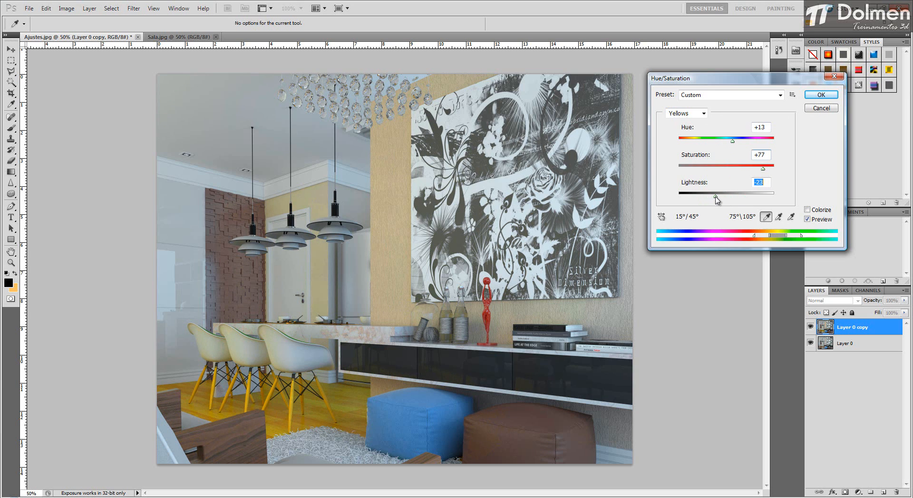
Try Hue -42 on the Yellows, and bring the range back to Hue +4 and Saturation +1
left_click_drag(732, 141, 706, 143)
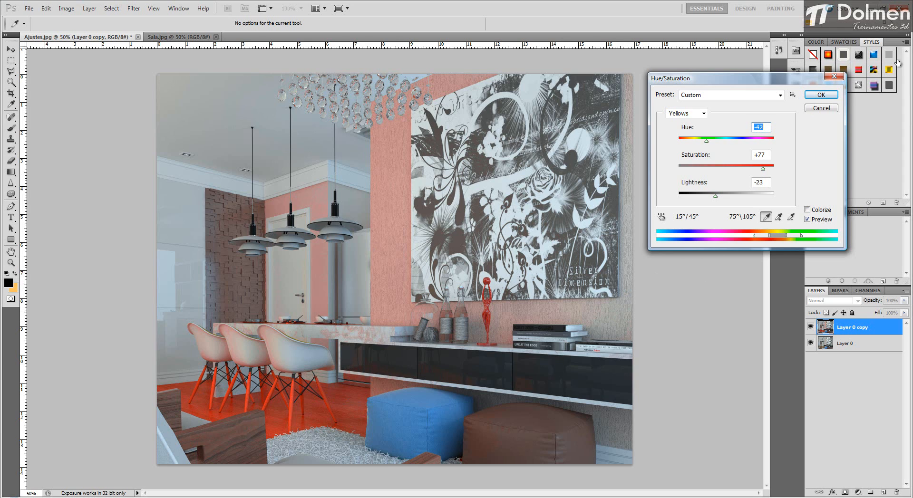
left_click_drag(763, 170, 727, 176)
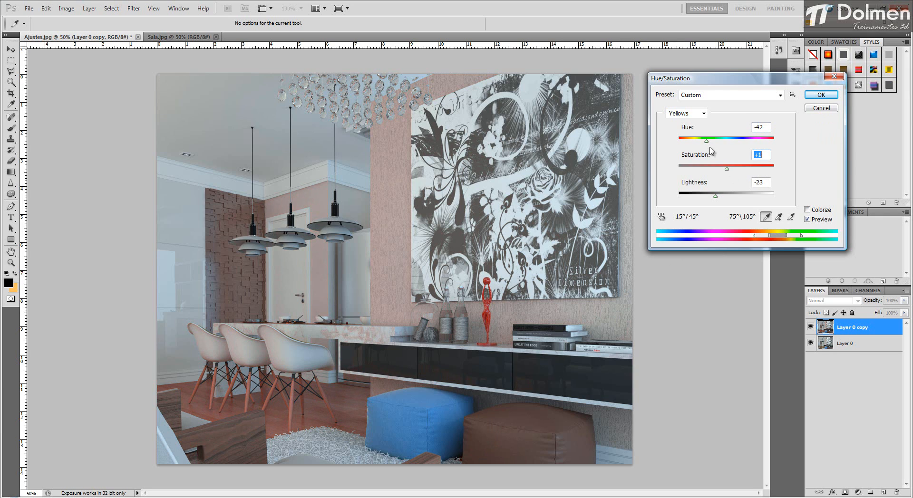
left_click_drag(707, 142, 726, 142)
Set the Saturation of the Greens range to -2 and of the Blues range to +19
left_click(702, 114)
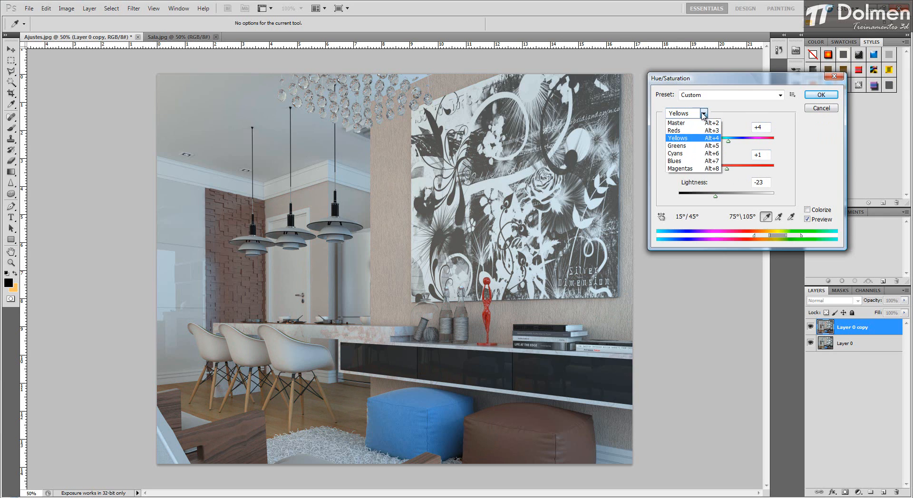
left_click(690, 147)
mouse_move(726, 168)
left_mouse_down()
mouse_move(687, 178)
mouse_move(781, 172)
mouse_move(725, 179)
left_mouse_up()
left_click(703, 114)
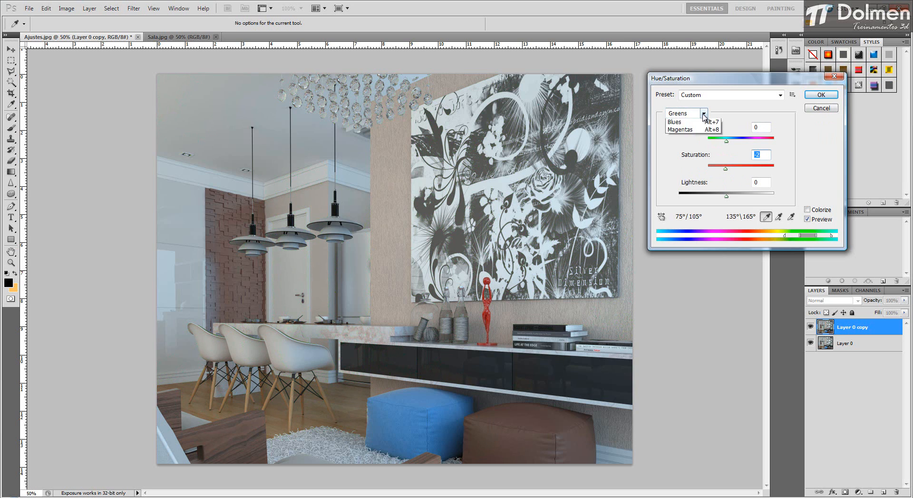
left_click(717, 163)
mouse_move(727, 170)
left_mouse_down()
mouse_move(697, 175)
mouse_move(757, 177)
mouse_move(736, 180)
left_mouse_up()
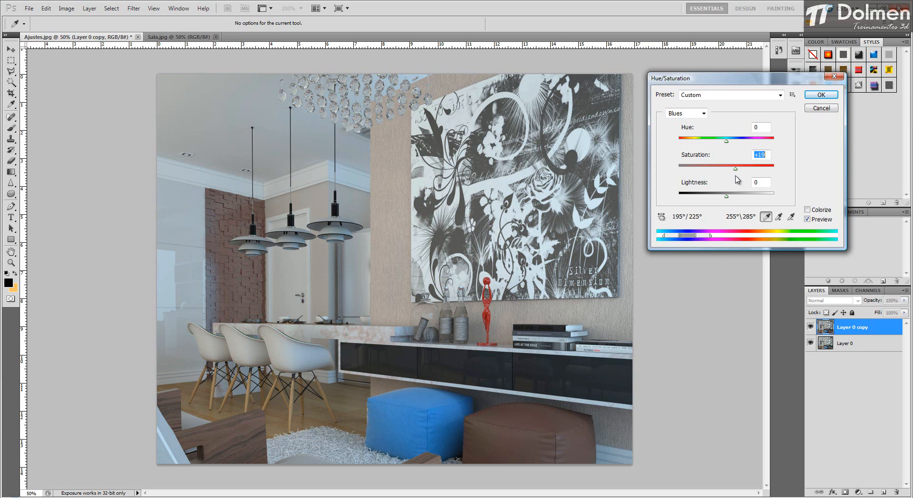
Set the Magentas range to Saturation +42 and Lightness +2, and cancel the Hue/Saturation adjustment
left_click(703, 114)
left_click(679, 169)
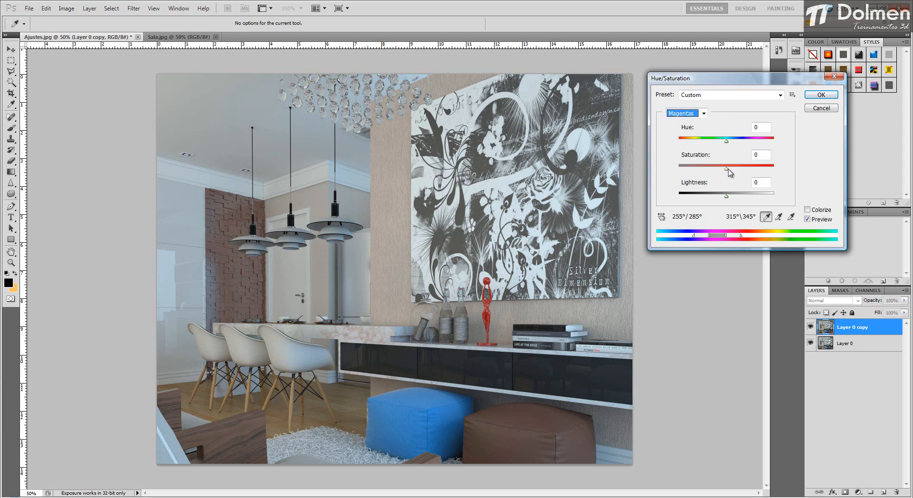
mouse_move(726, 195)
left_mouse_down()
mouse_move(787, 200)
mouse_move(727, 205)
left_mouse_up()
mouse_move(730, 177)
left_mouse_down()
mouse_move(776, 178)
mouse_move(747, 181)
left_mouse_up()
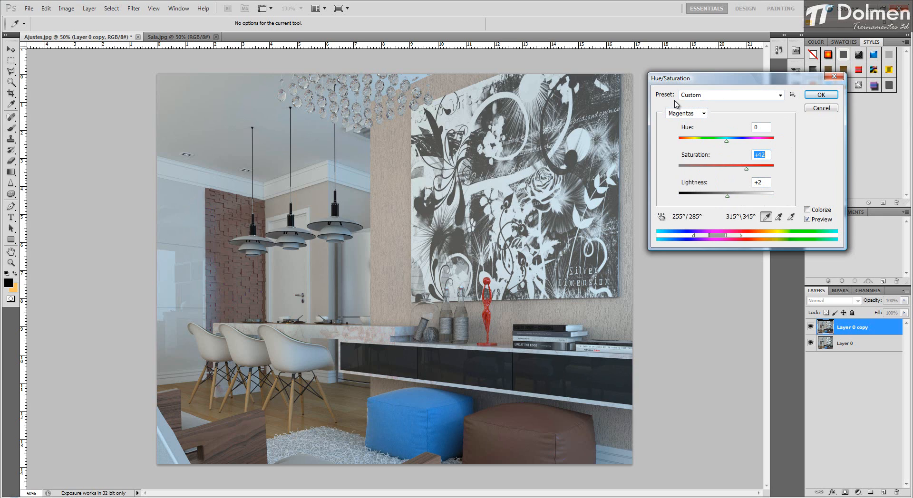
left_click(826, 108)
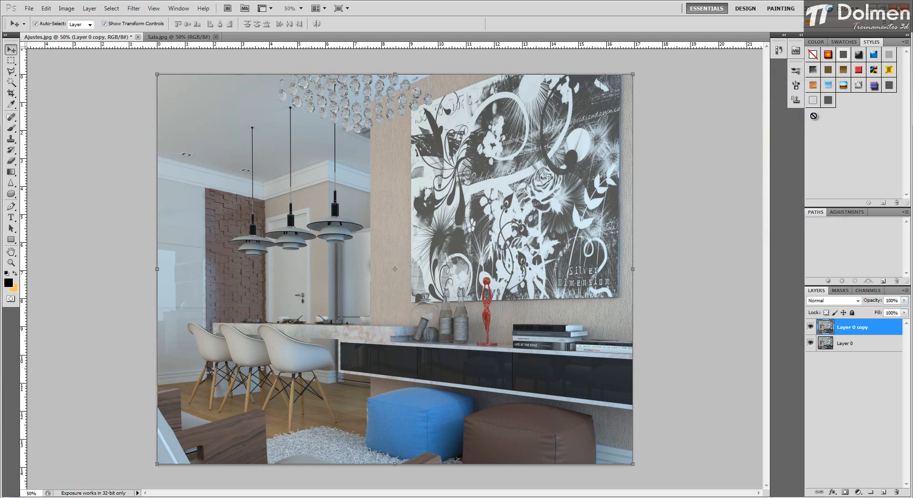
Start a Color Balance adjustment on Layer 0 copy and try different color levels for the midtones, shadows and highlights
left_click(66, 8)
mouse_move(113, 36)
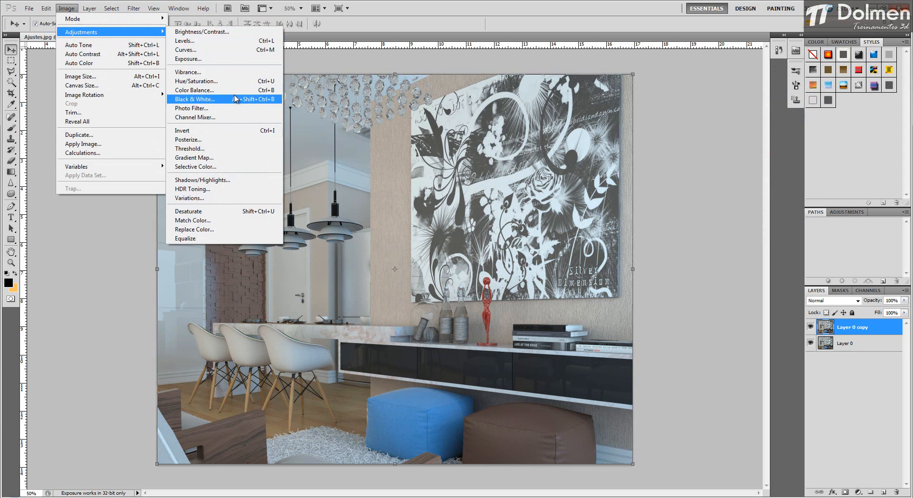
left_click(194, 90)
left_click_drag(791, 89, 711, 100)
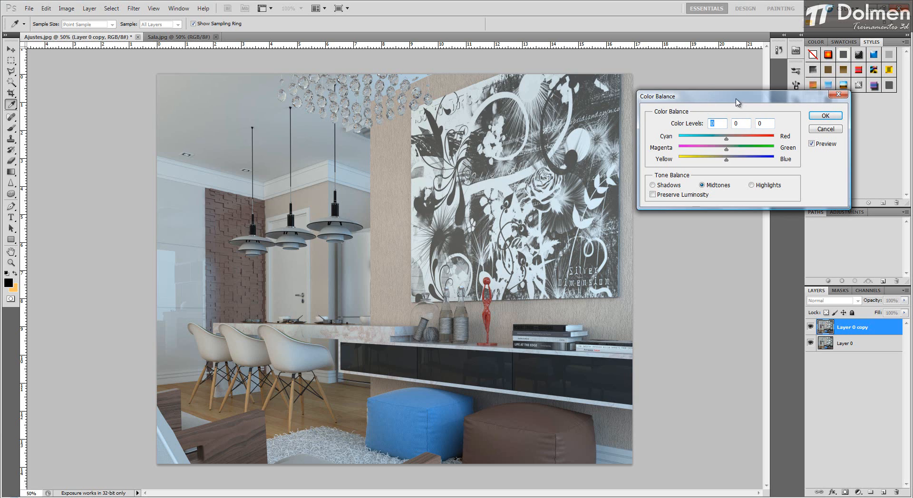
left_click_drag(736, 102, 734, 119)
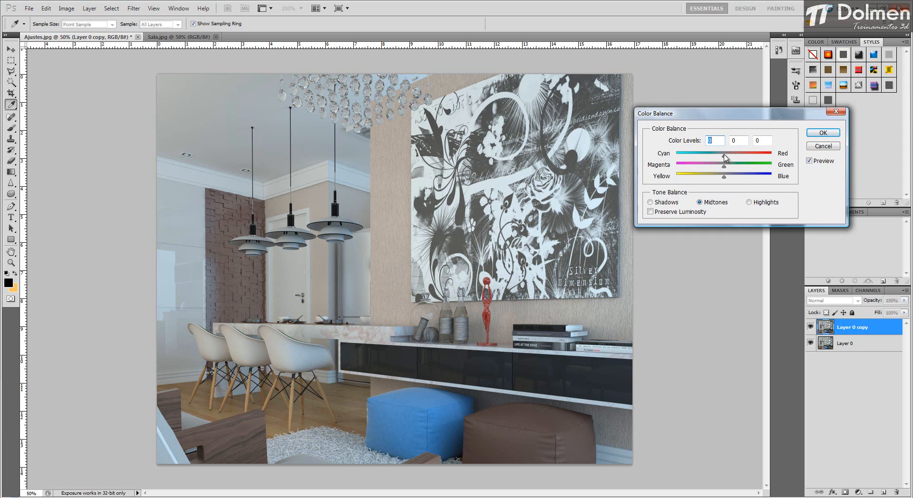
left_click_drag(725, 159, 725, 178)
left_click(674, 203)
left_click(750, 202)
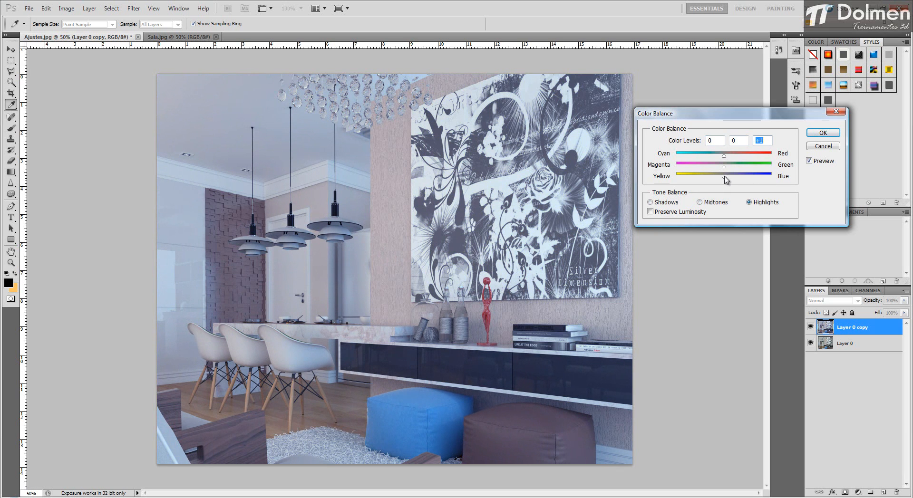
Reset the red and blue color levels of the shadows to 0, and set the midtones color levels to +20, +2 and -18
left_click(713, 203)
left_click(670, 204)
left_click(769, 141)
type("0")
left_click_drag(716, 140, 705, 142)
type("0")
left_click(716, 202)
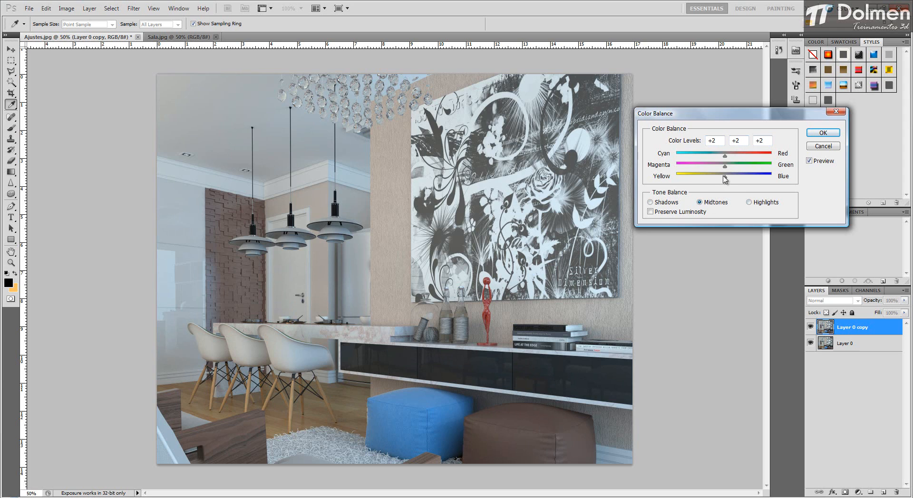
left_click_drag(725, 177, 735, 158)
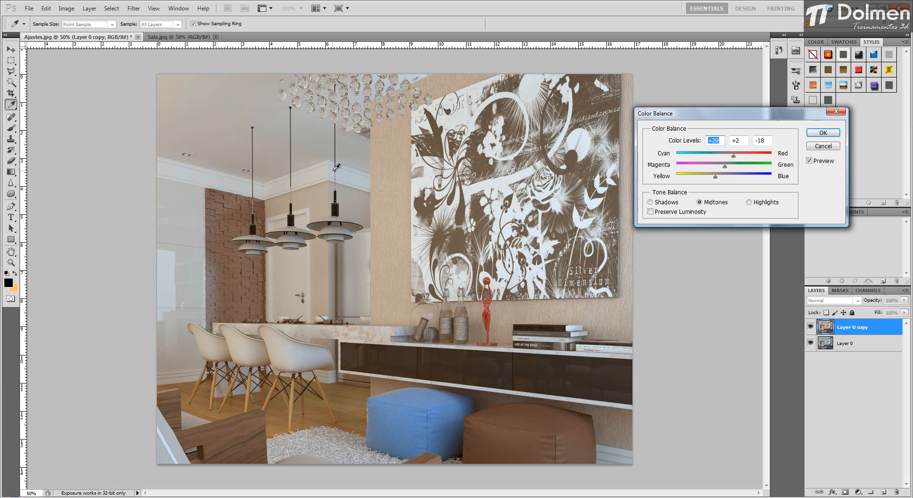
Adjust the highlights color levels, set the shadows color levels to 0, -2 and +7, and compare with the Color Balance preview off
left_click(749, 203)
left_click_drag(723, 177, 711, 159)
left_click(698, 203)
left_click(666, 202)
left_click_drag(723, 177, 723, 167)
left_click(819, 162)
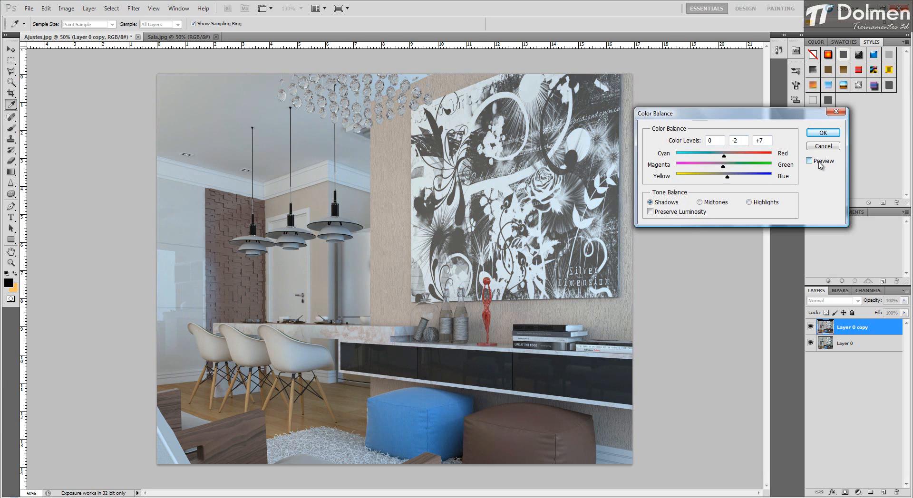
Set the highlights color levels to -35, 0 and +15, compare the preview on and off, and cancel the Color Balance adjustment
left_click(710, 203)
left_click_drag(717, 177, 707, 159)
left_click(749, 203)
left_click(809, 160)
left_click(809, 161)
left_click_drag(735, 177, 732, 180)
left_click_drag(730, 178, 731, 178)
left_click(816, 161)
left_click(816, 161)
left_click(816, 161)
left_click(699, 202)
left_click(762, 203)
left_click(823, 133)
key("v")
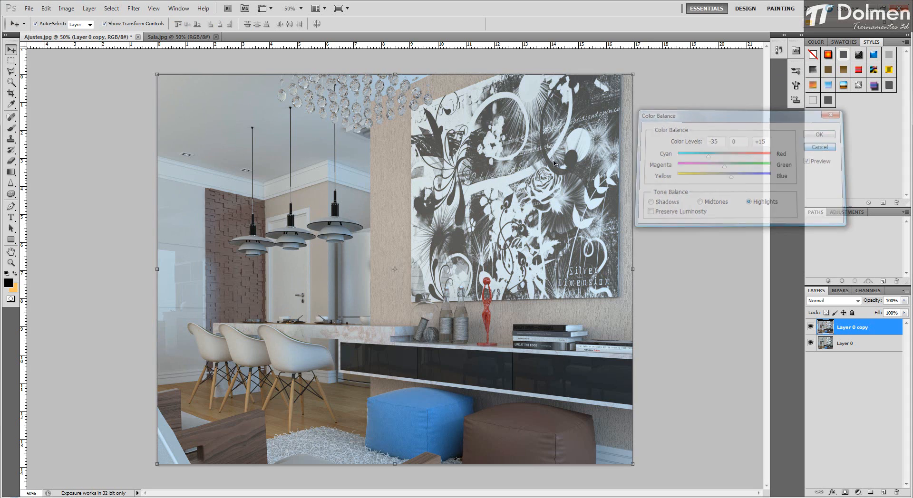
Try a Black & White adjustment on Layer 0 copy with a higher Magentas value, and cancel it
left_click(66, 8)
mouse_move(95, 32)
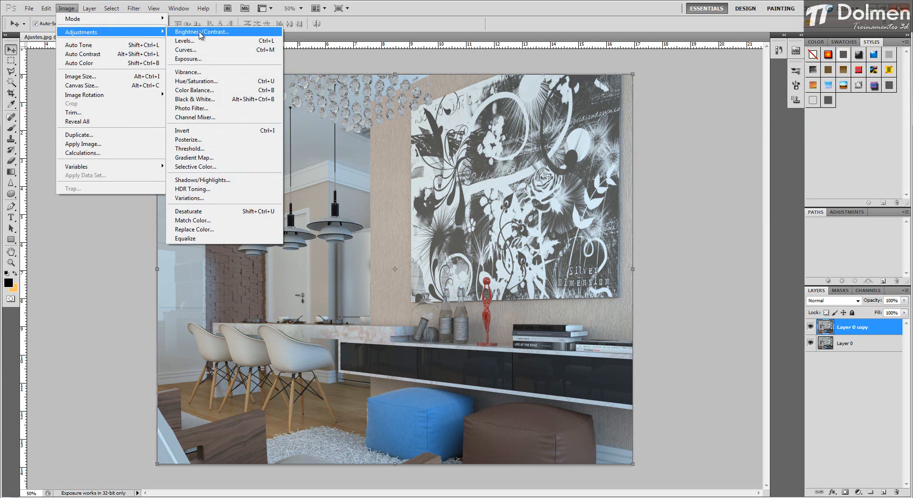
left_click(226, 101)
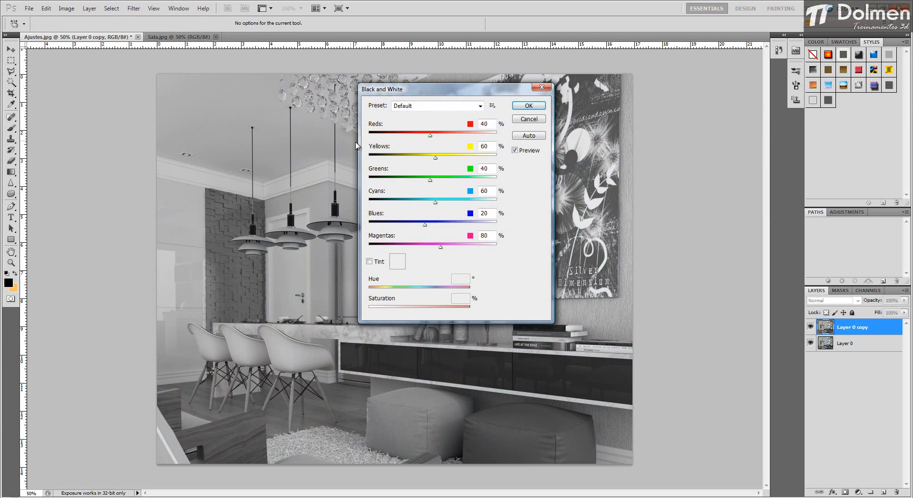
left_click_drag(460, 91, 748, 94)
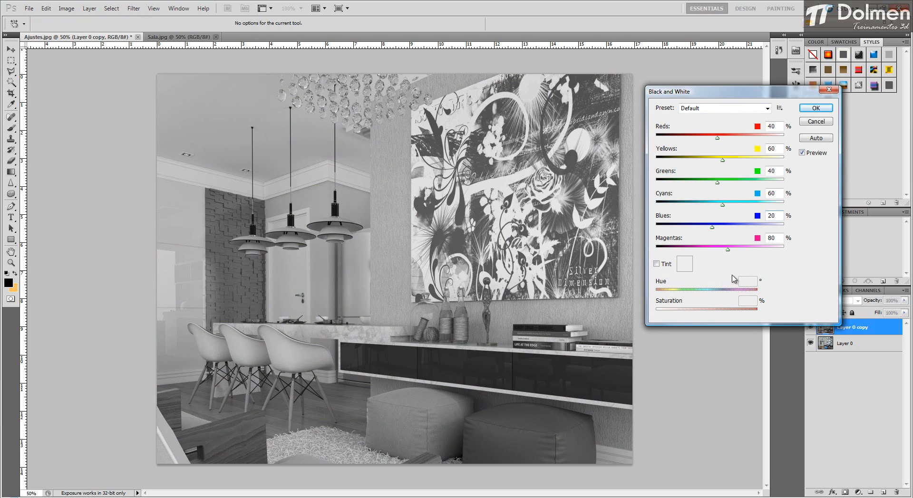
mouse_move(728, 251)
left_mouse_down()
mouse_move(714, 250)
mouse_move(742, 251)
left_mouse_up()
left_click(816, 123)
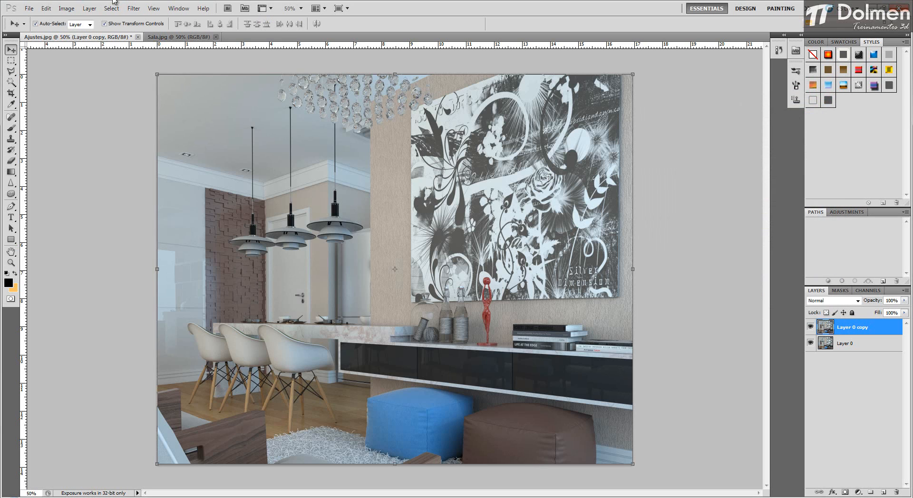
Start a Photo Filter adjustment on Layer 0 copy and choose Warming Filter (LBA)
left_click(66, 9)
mouse_move(143, 32)
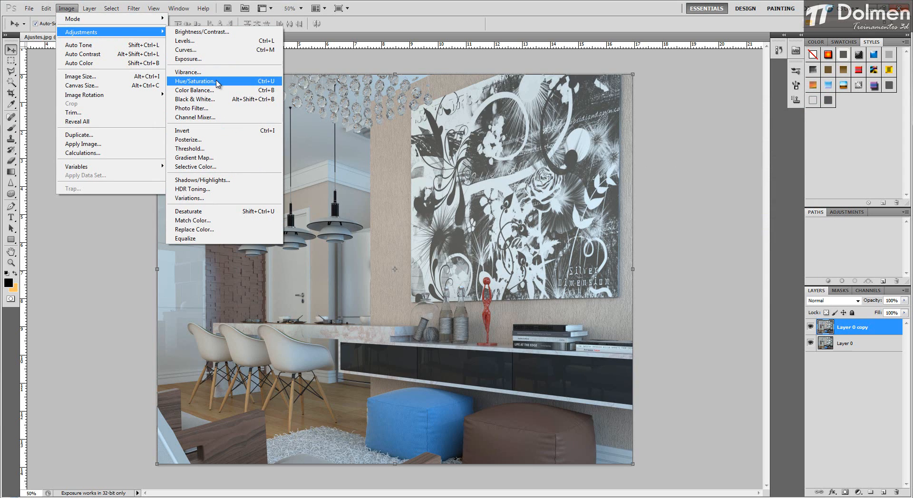
left_click(203, 111)
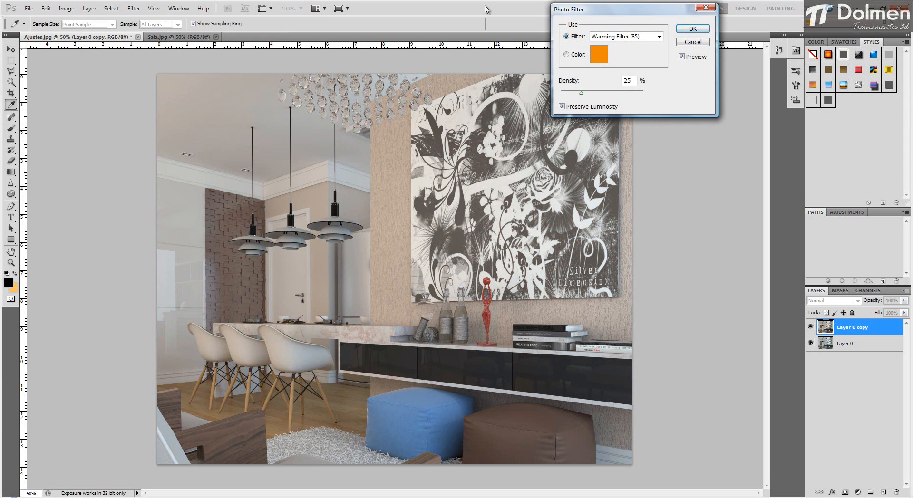
left_click_drag(595, 13, 684, 90)
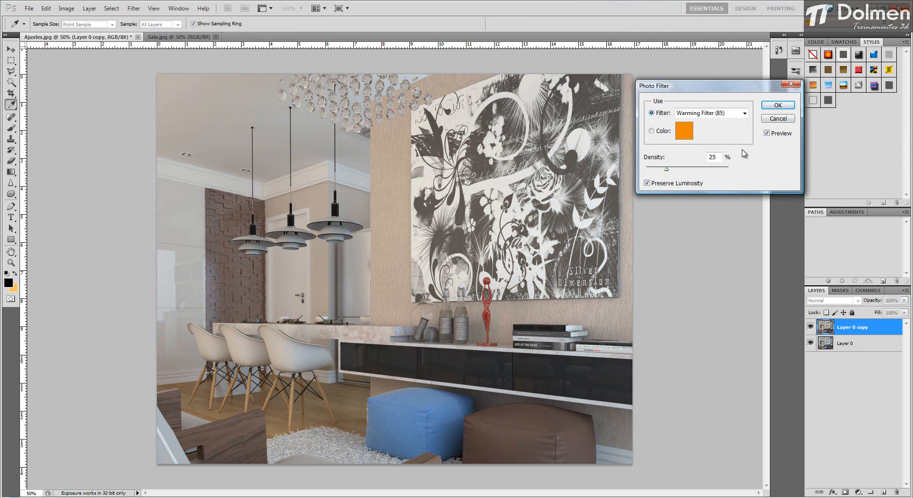
left_click(724, 114)
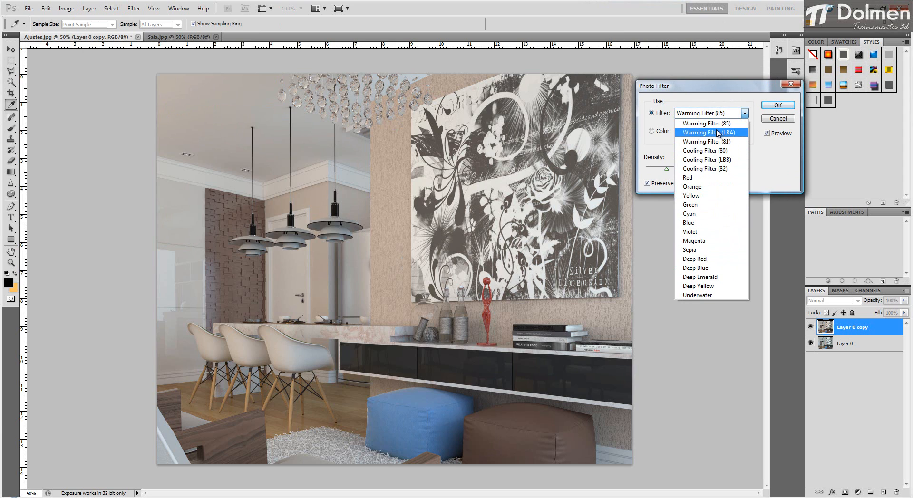
left_click(718, 133)
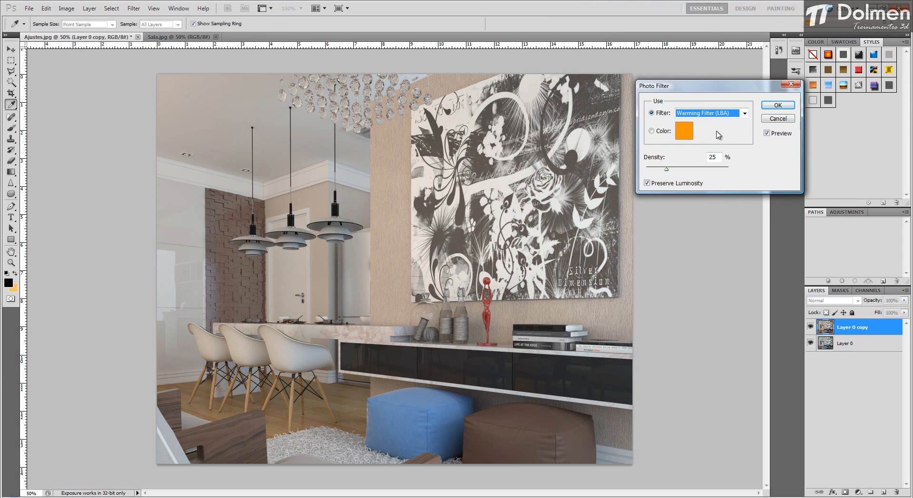
Preview the Photo Filter presets from the cooling filters through Yellow to Deep Blue, and return to Warming Filter (85)
key("Down")
key("Down")
key("Down")
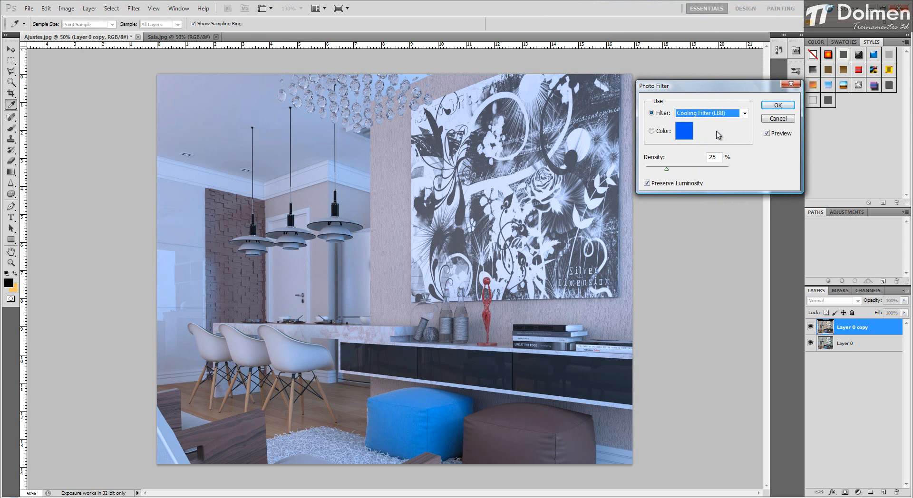
key("Down")
key("Down")
key("Down")
key("Down")
key("Down")
key("Down")
key("Down")
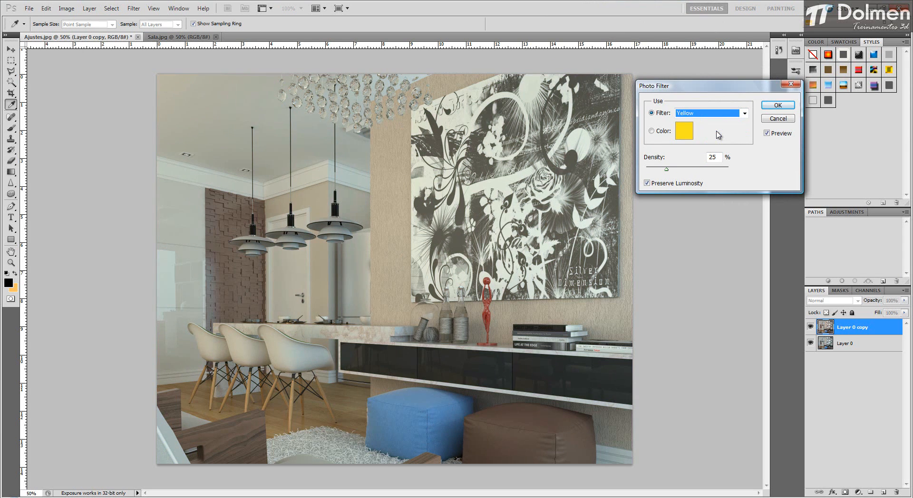
key("Down")
key("Down")
key("Down")
key("Down")
key("Down")
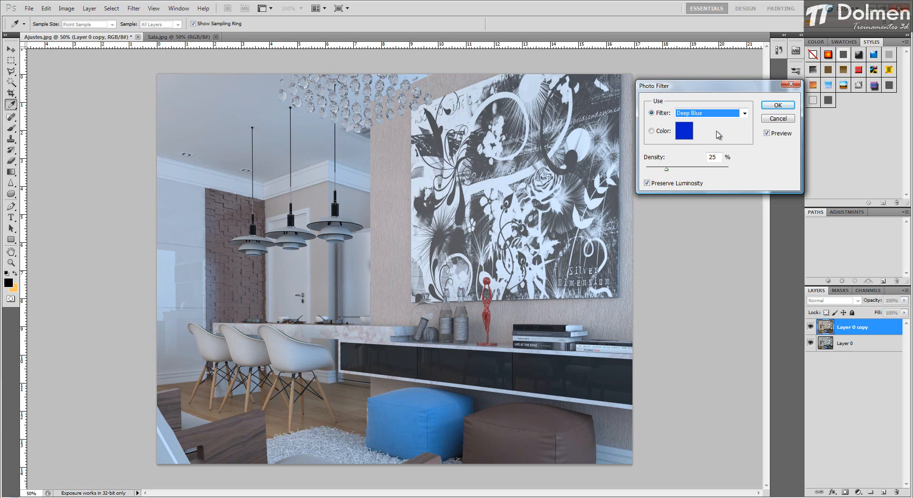
key("Up")
key("Up")
key("Up")
key("Up")
key("Up")
key("Up")
key("Up")
key("Up")
key("Up")
key("Up")
key("Up")
key("Up")
key("Up")
key("Up")
key("Up")
key("Up")
key("Up")
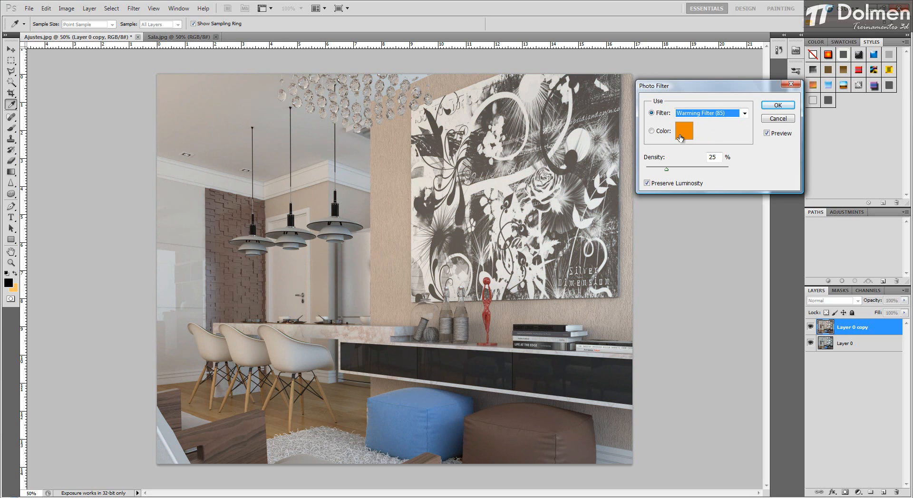
Switch the photo filter to a custom color, and open its color picker and cancel it
left_click(662, 132)
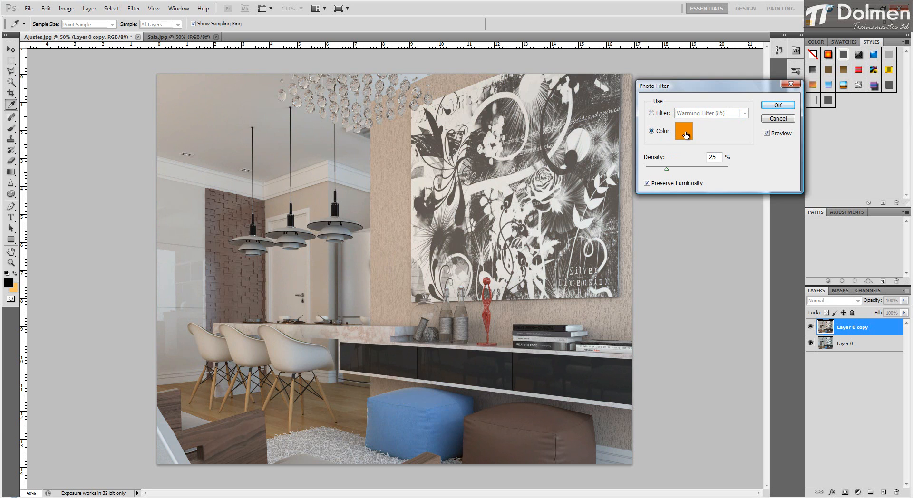
left_click(683, 134)
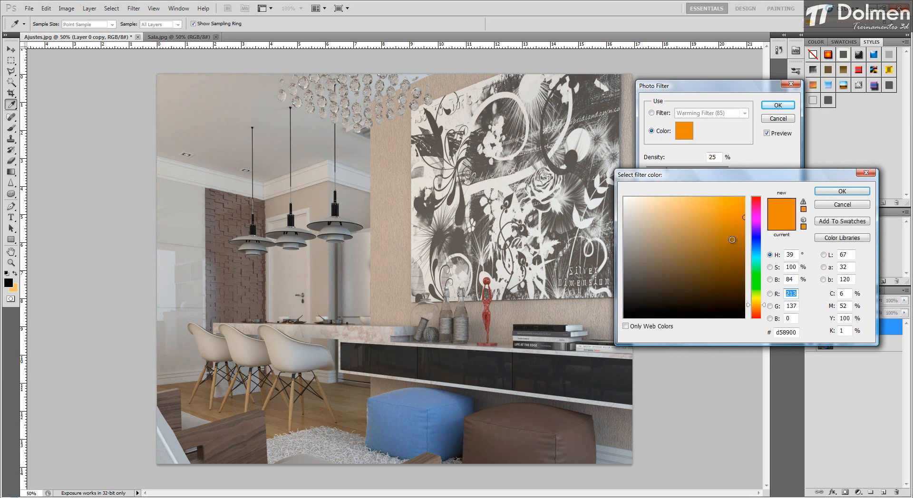
left_click(830, 204)
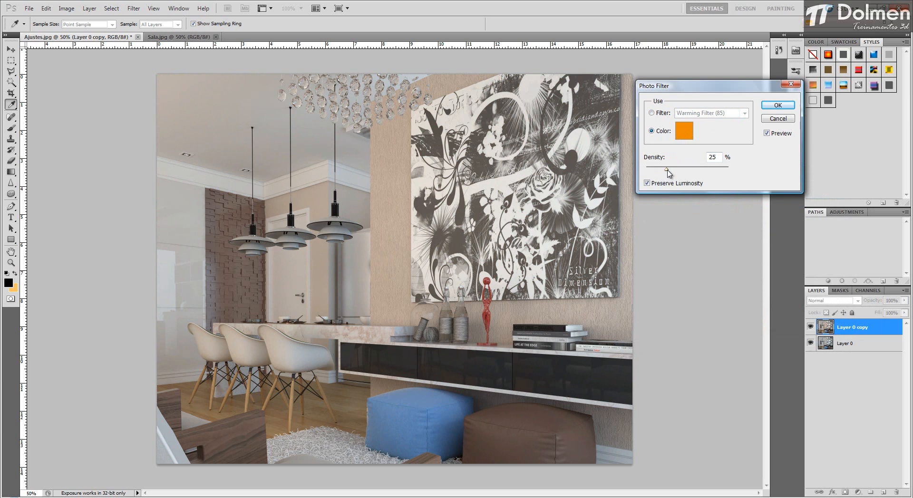
Apply the orange photo filter with a higher density, and lower Layer 0 copy's opacity to about 41% to compare with the original
mouse_move(668, 169)
left_mouse_down()
mouse_move(720, 170)
mouse_move(675, 177)
mouse_move(683, 177)
left_mouse_up()
left_click(776, 106)
key("v")
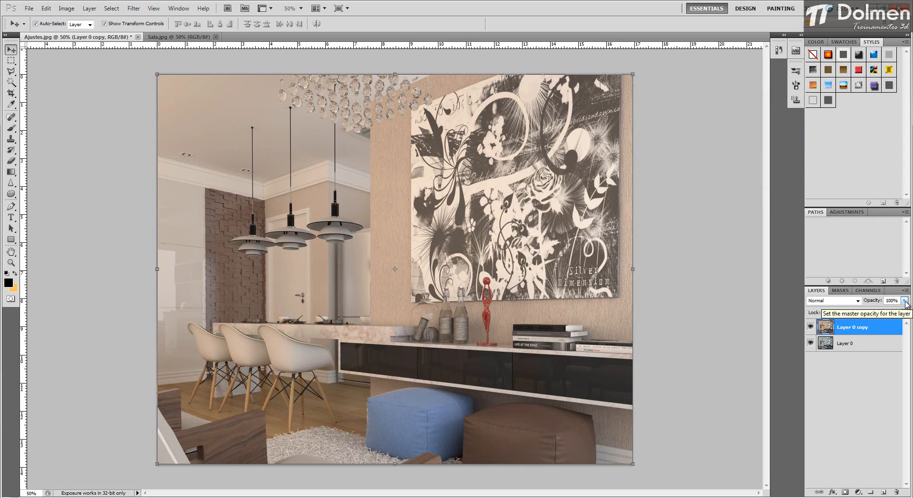
left_click_drag(905, 303, 870, 312)
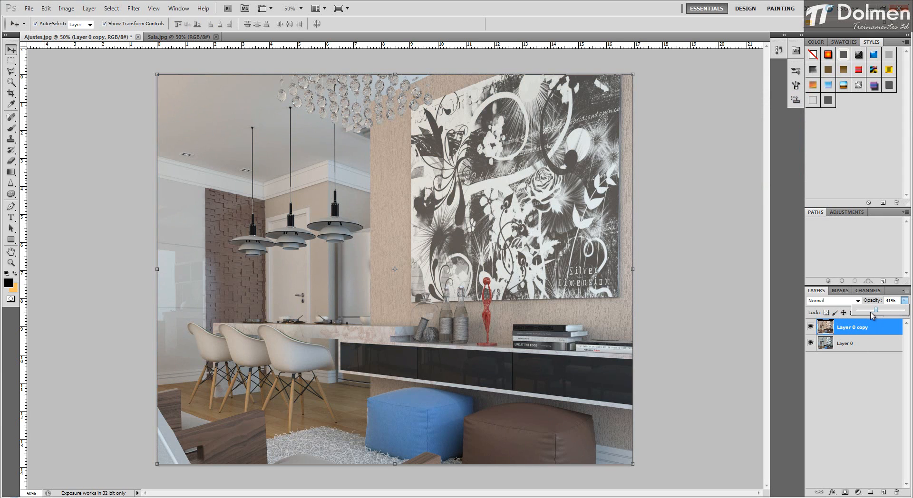
left_click(809, 328)
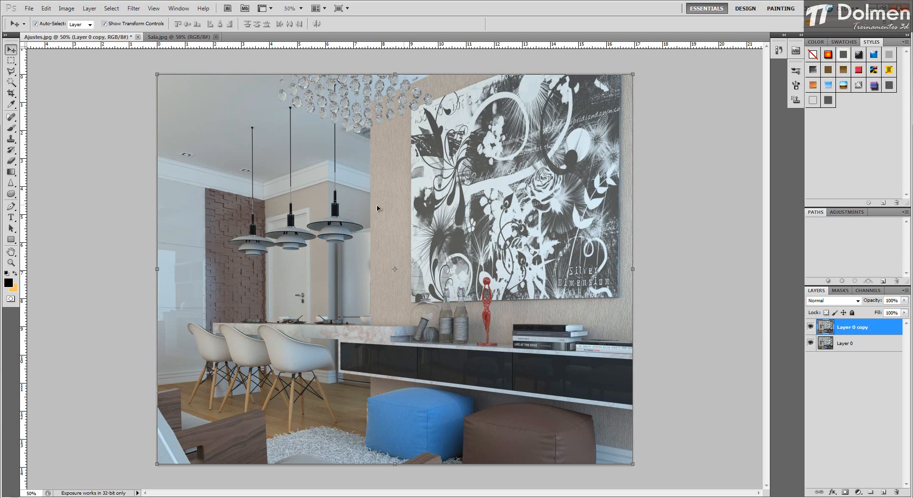
Try a Photo Filter adjustment using Warming Filter (85) at 22% density, and cancel it
left_click(66, 8)
mouse_move(143, 31)
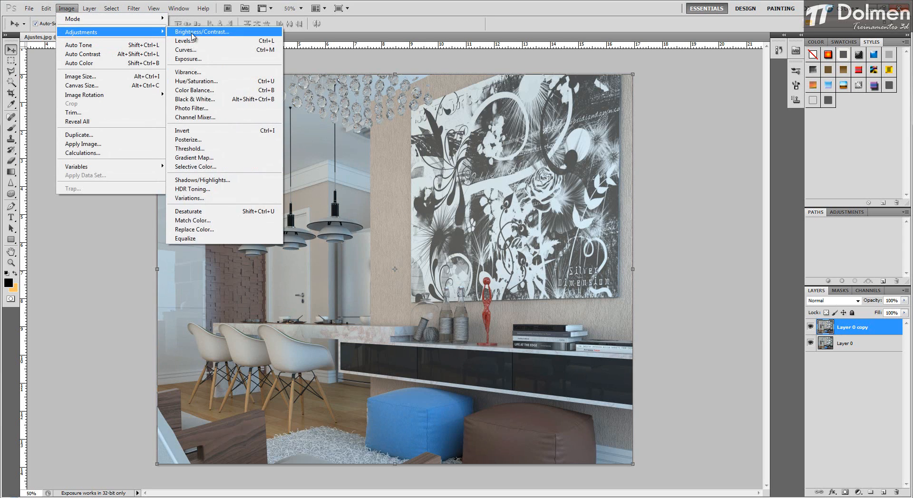
left_click(217, 108)
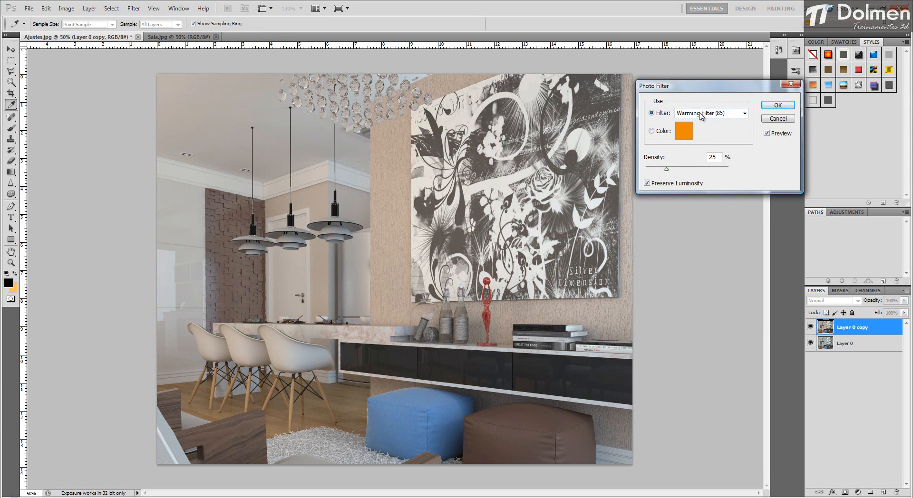
left_click(701, 114)
left_click(768, 174)
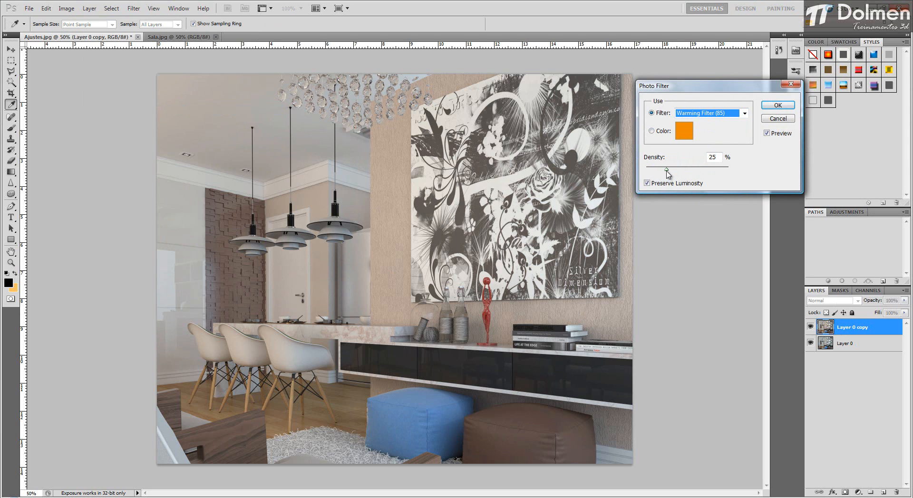
mouse_move(667, 171)
left_mouse_down()
mouse_move(655, 172)
mouse_move(707, 172)
mouse_move(665, 171)
left_mouse_up()
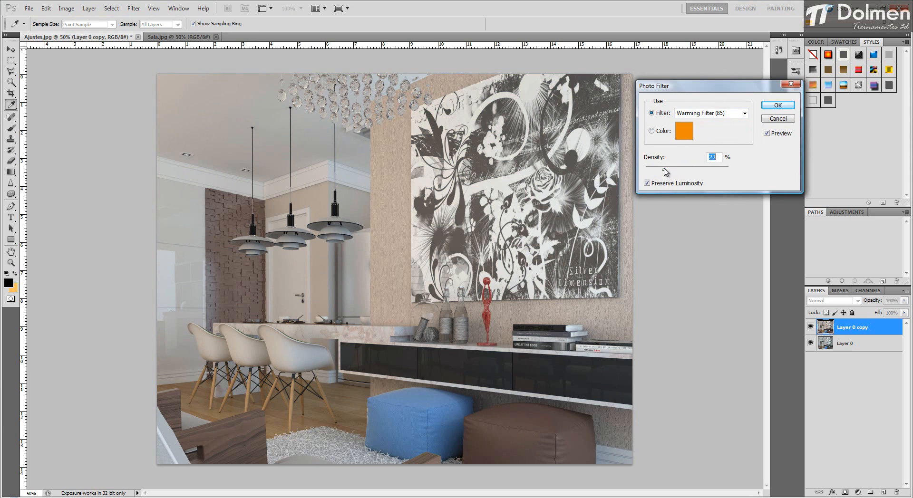
left_click(778, 118)
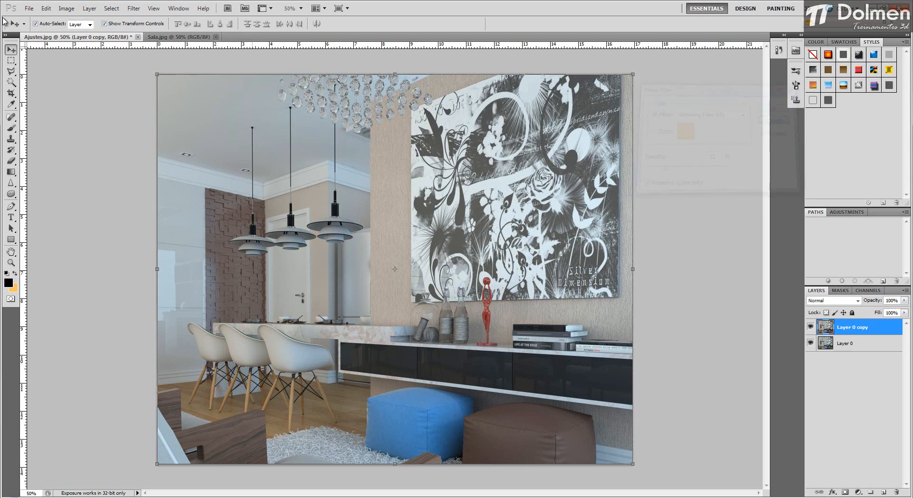
Try a Channel Mixer adjustment on the Red output channel with Green +40% and Blue -30%, and cancel it
left_click(76, 9)
mouse_move(83, 32)
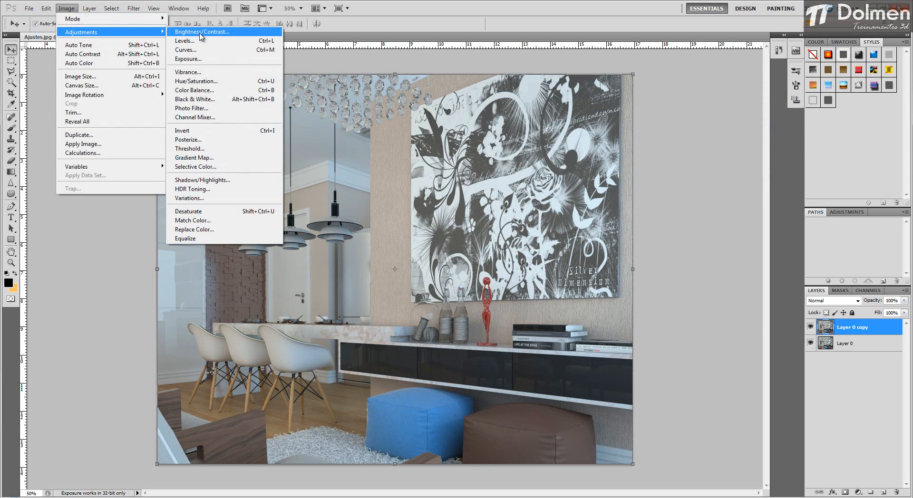
left_click(218, 118)
left_click_drag(424, 108, 712, 114)
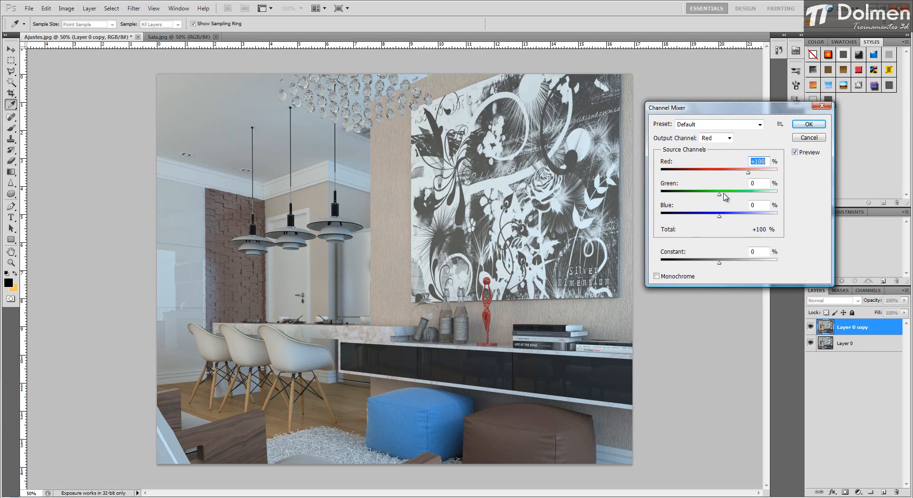
left_click_drag(719, 195, 710, 223)
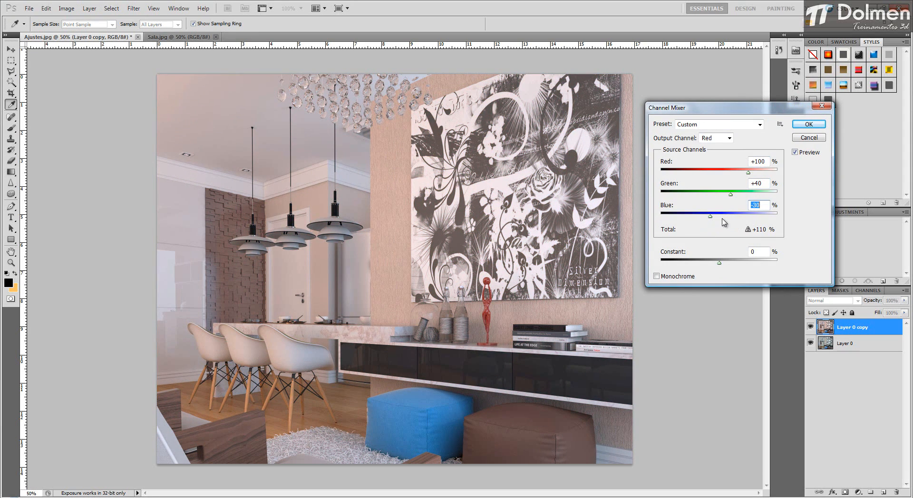
left_click(809, 138)
Invert the colors of Layer 0 copy, and undo the inversion
left_click(66, 8)
mouse_move(103, 33)
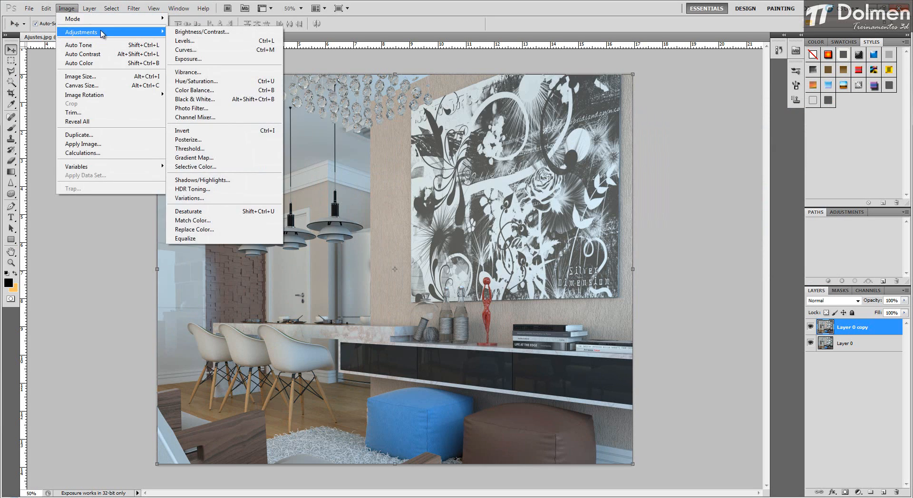
left_click(208, 131)
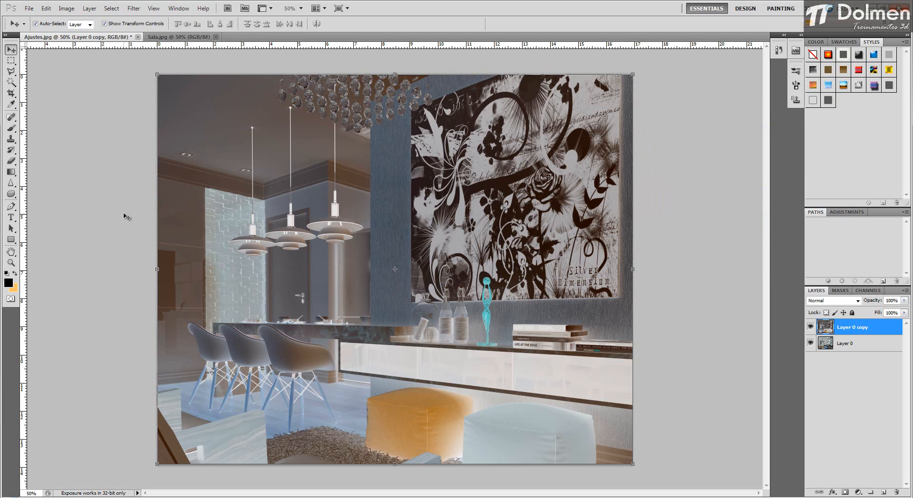
key("ctrl+z")
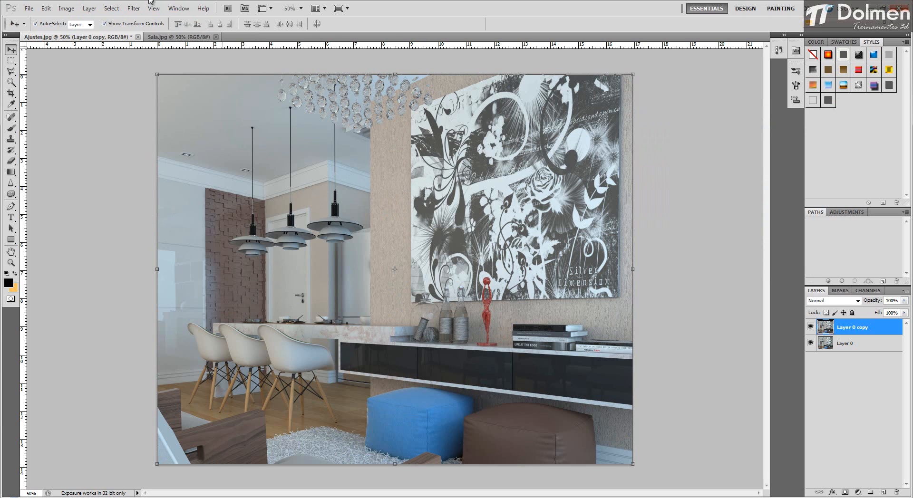
Desaturate Layer 0 copy to turn the interior render grayscale
left_click(66, 8)
mouse_move(95, 32)
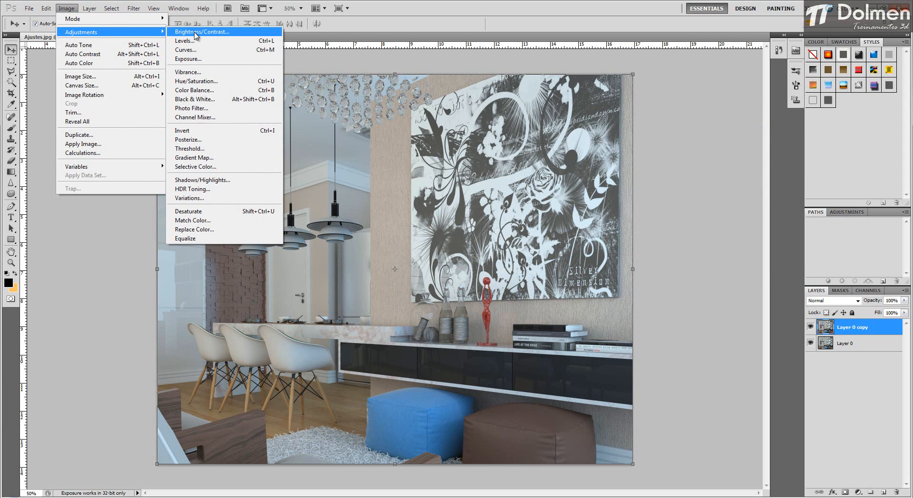
left_click(202, 212)
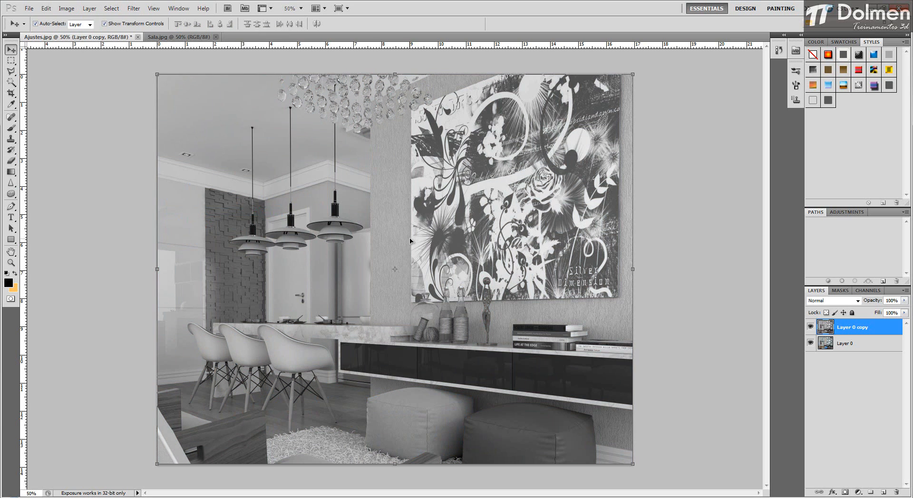
left_click(68, 10)
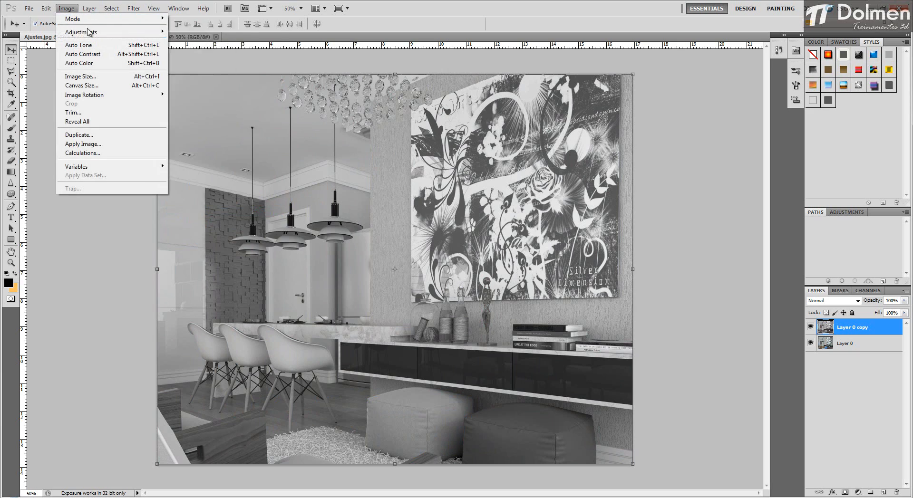
Apply a Brightness/Contrast adjustment with Brightness -14 and Contrast 65 to the desaturated Layer 0 copy
mouse_move(78, 31)
left_click(182, 31)
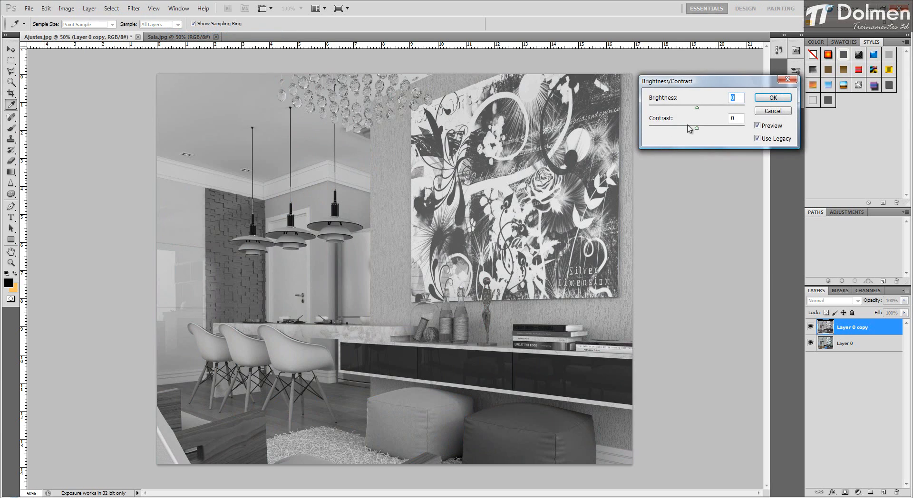
left_click_drag(703, 132, 691, 114)
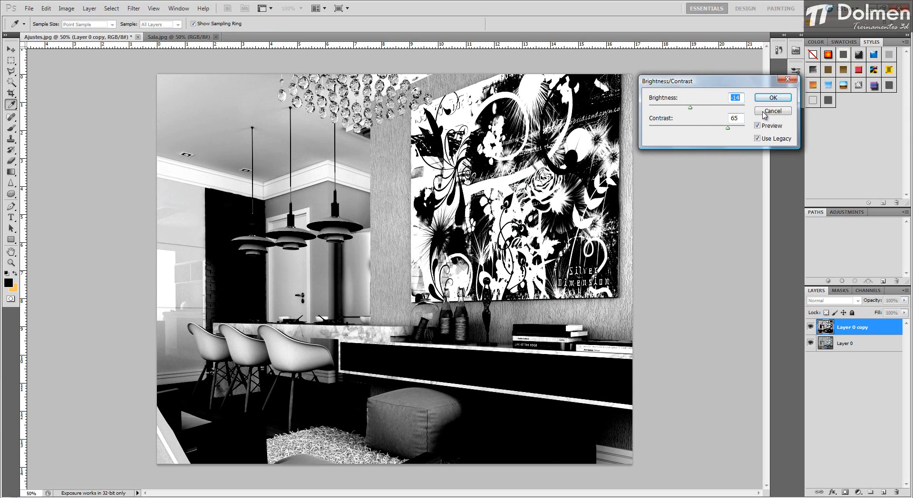
left_click(772, 98)
key("v")
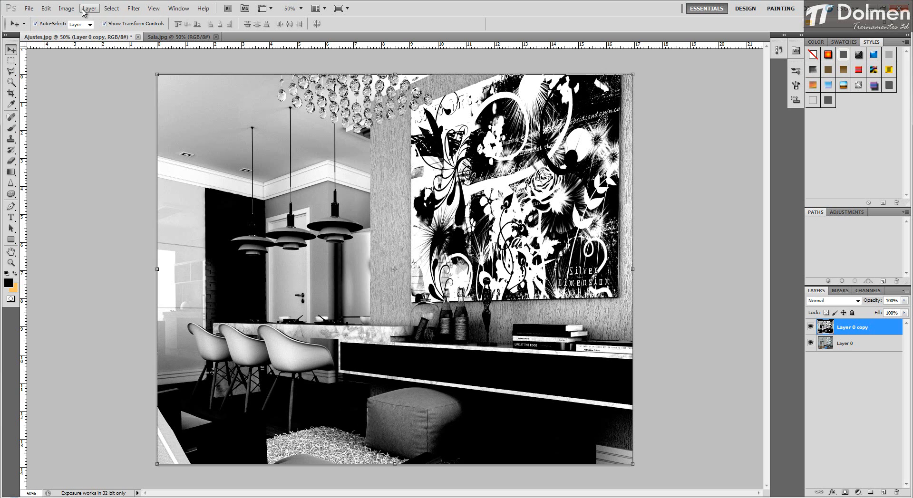
Invert the high-contrast Layer 0 copy and toggle the inversion repeatedly to compare, leaving the layer inverted
left_click(66, 8)
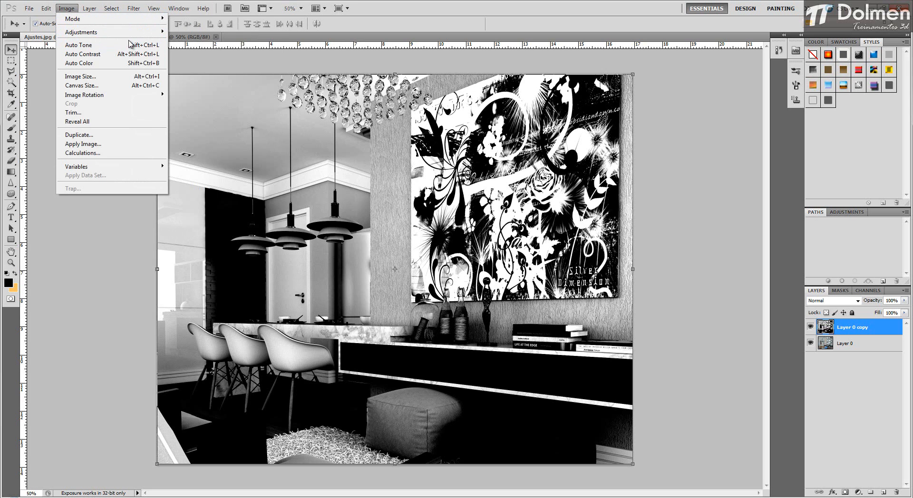
mouse_move(130, 33)
left_click(183, 131)
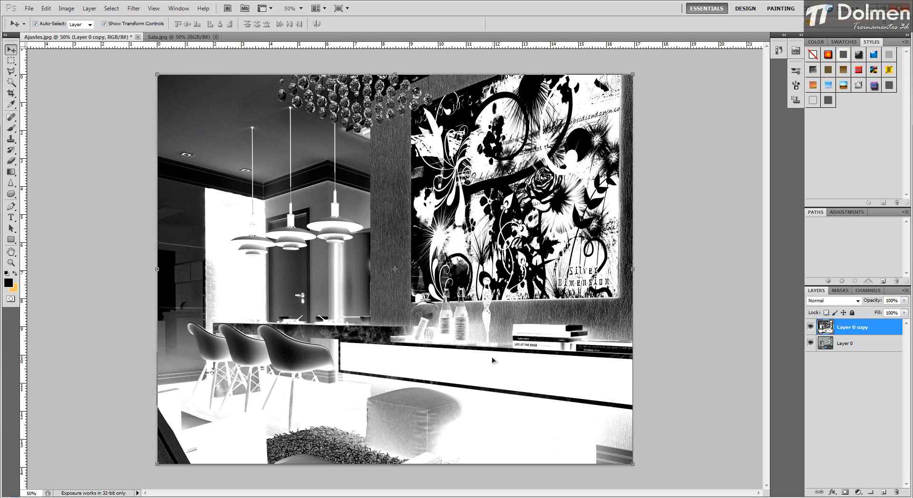
key("ctrl+i")
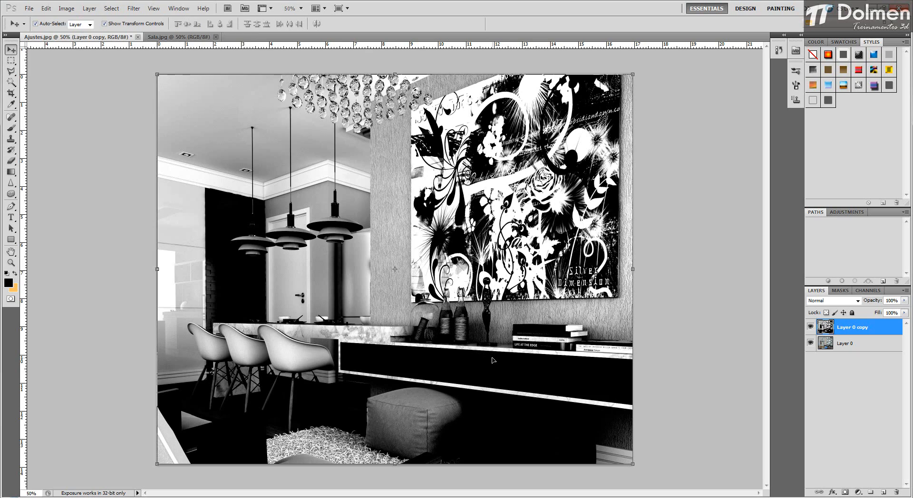
key("ctrl+i")
key("ctrl+i")
key("ctrl+i")
key("ctrl+i")
key("ctrl+i")
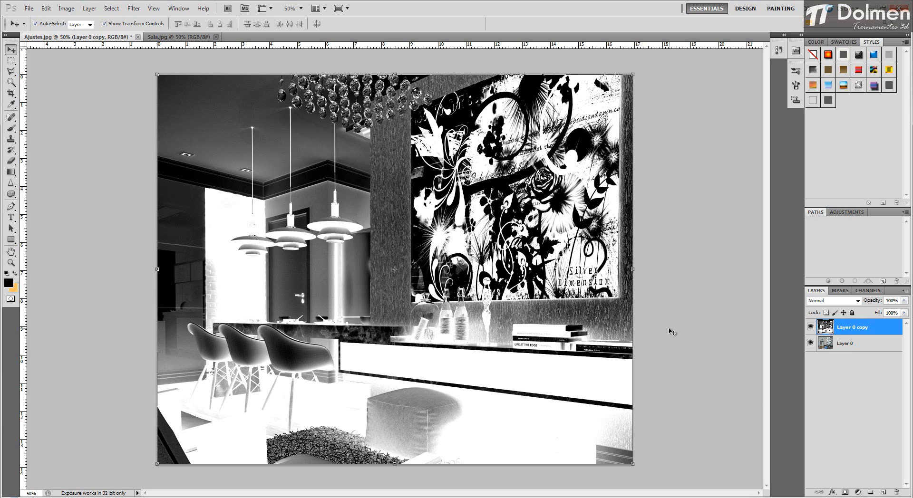
Cycle the blend mode of the inverted Layer 0 copy forward from Darken through Screen, Overlay and Pin Light to Saturation
left_click(845, 301)
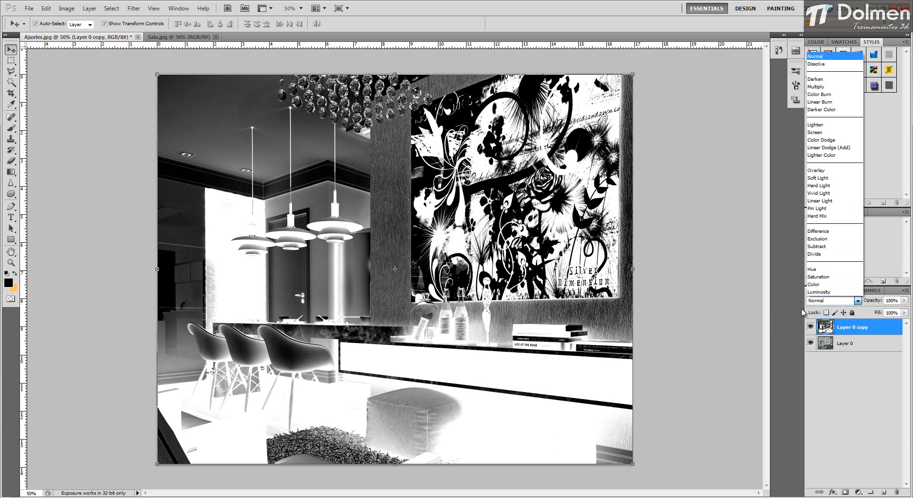
left_click(816, 79)
key("Down")
key("Down")
key("Down")
key("Down")
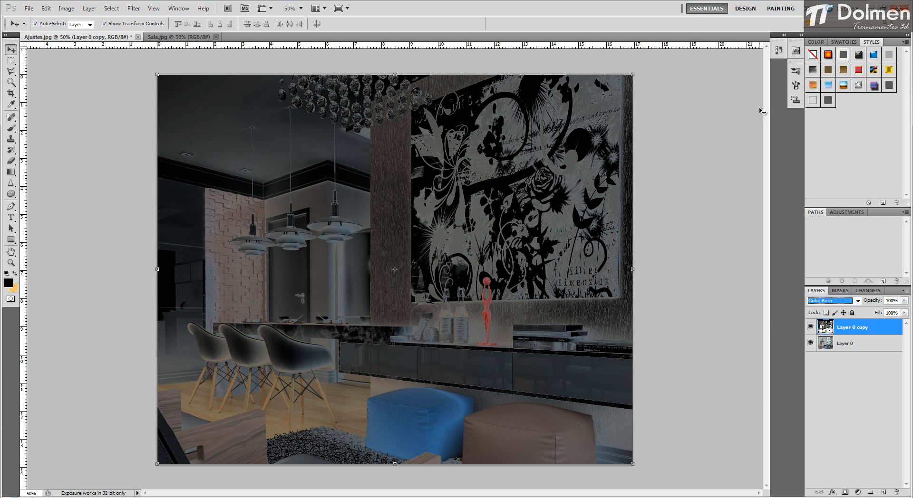
key("Down")
key("Down")
key("Down")
key("Down")
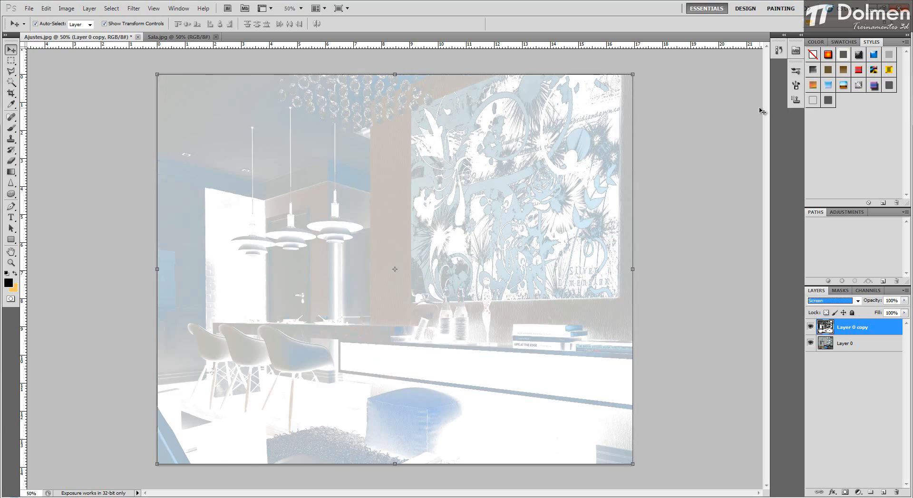
key("Down")
key("Down")
key("Down")
key("Down")
key("Down")
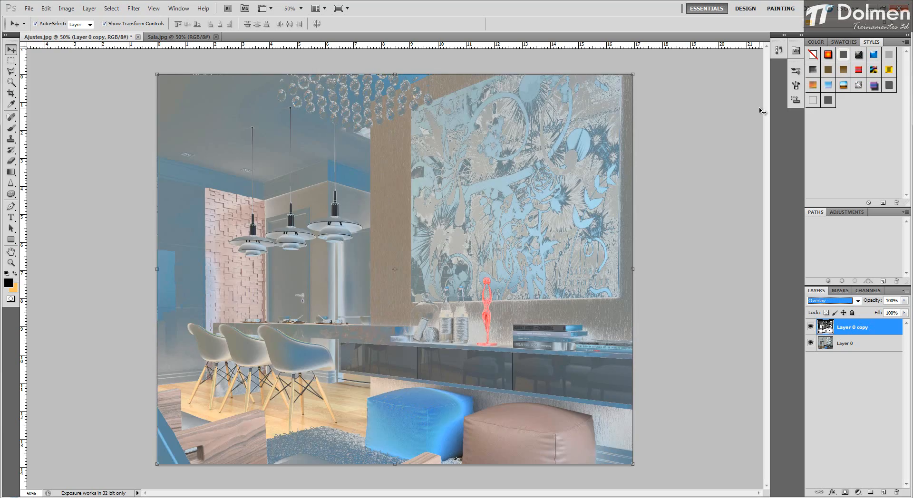
key("Down")
key("Down")
key("Down")
key("Down")
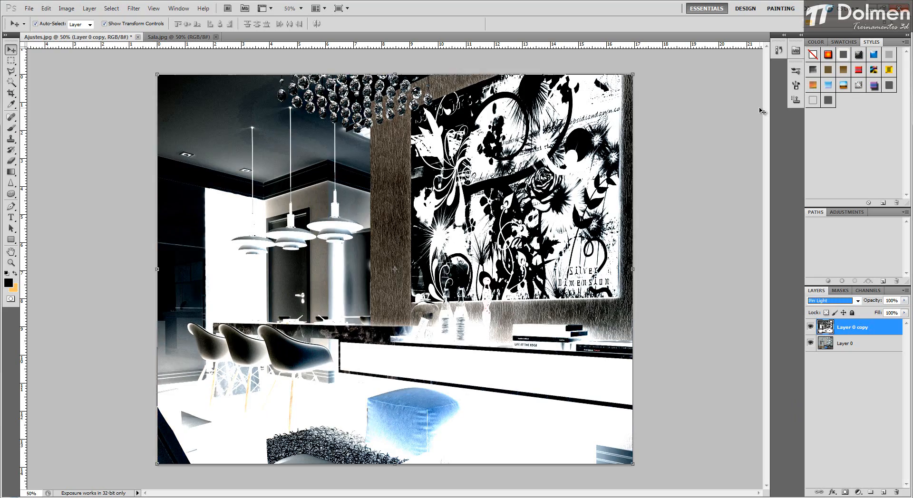
key("Down")
key("Down")
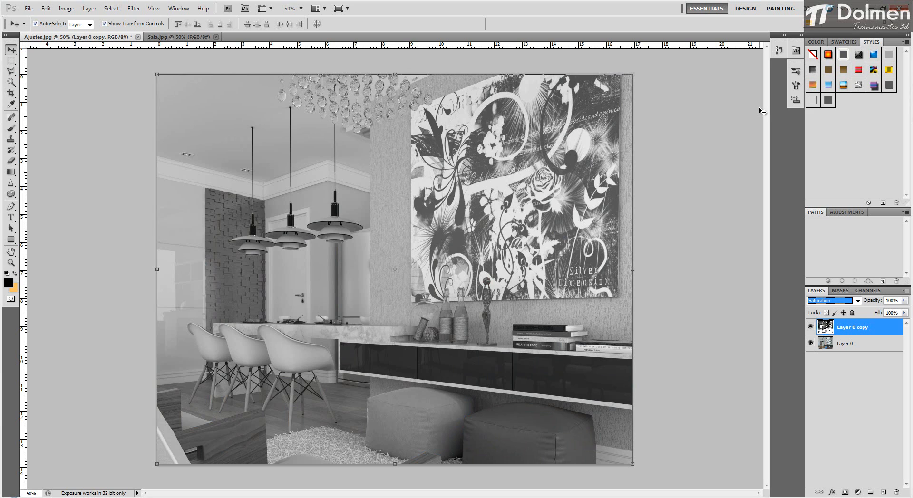
Step Layer 0 copy's blend mode backward from Saturation through Divide, Hard Mix and Color Dodge to Color Burn
left_click(864, 373)
left_click(857, 333)
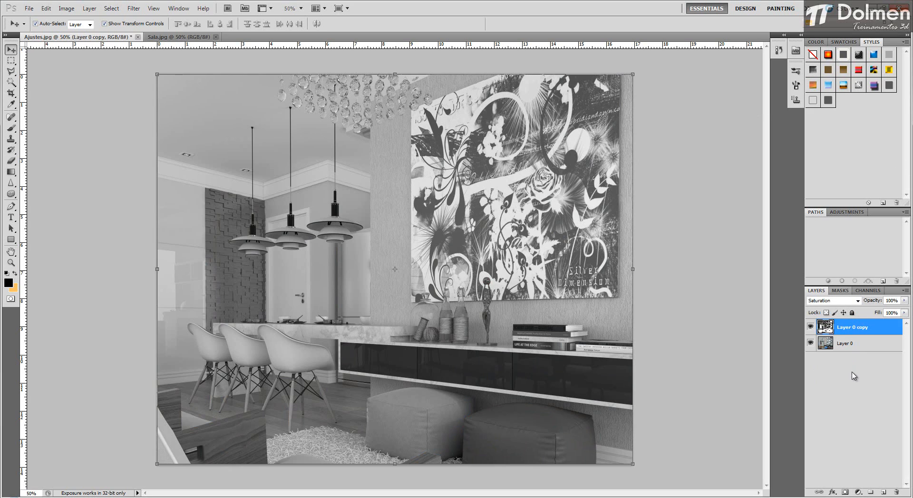
left_click(700, 329)
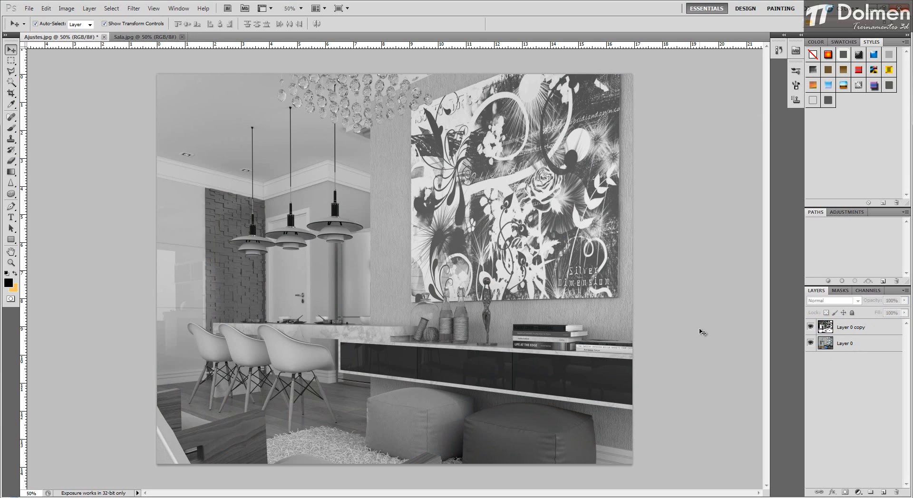
left_click(700, 329)
key("shift+minus")
key("shift+minus")
key("shift+minus")
key("shift+minus")
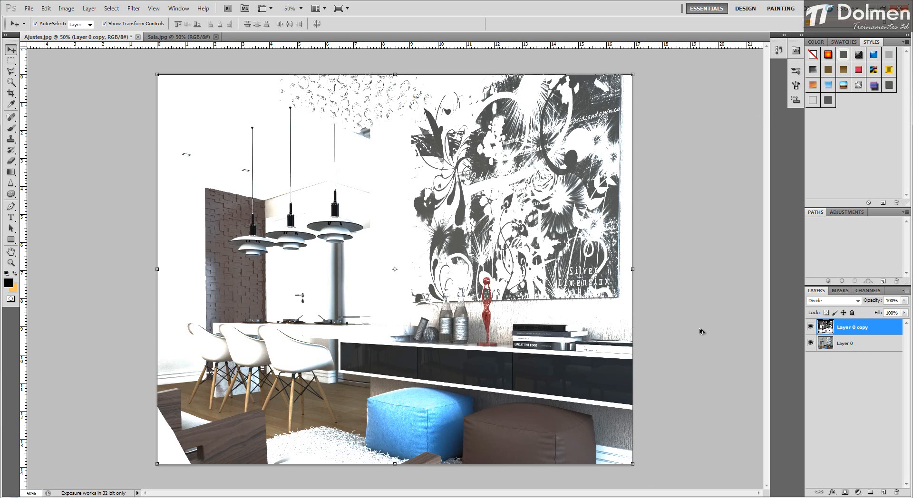
key("shift+minus")
key("shift+minus")
key("shift+minus")
key("shift+minus")
key("shift+minus")
key("shift+minus")
key("shift+minus")
key("shift+minus")
key("shift+minus")
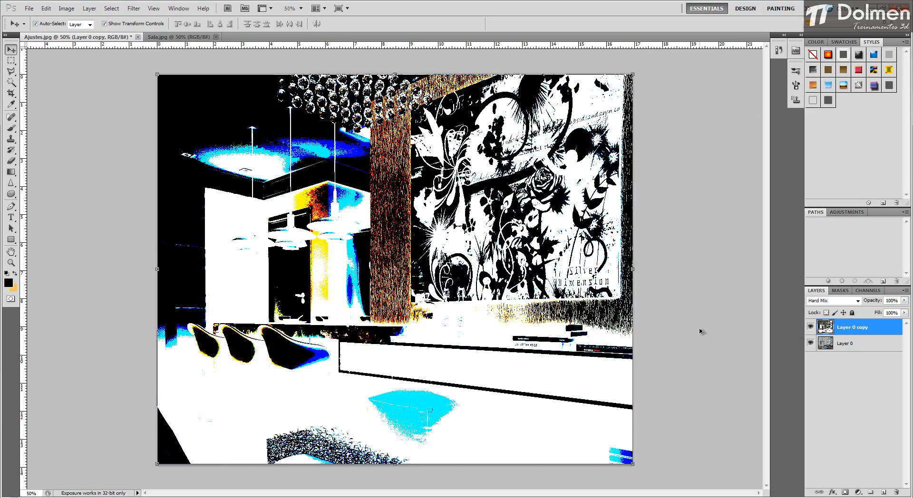
key("shift+minus")
key("shift+minus")
key("shift+minus")
key("shift+minus")
key("shift+minus")
key("shift+minus")
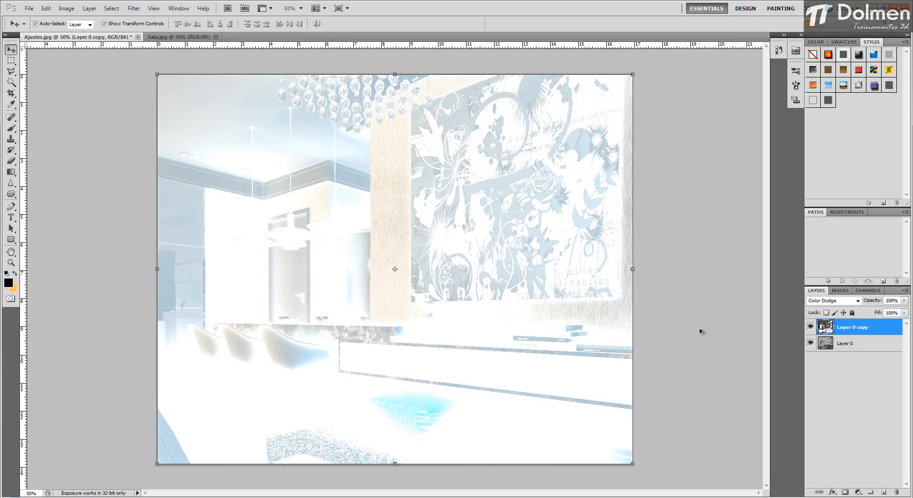
key("shift+minus")
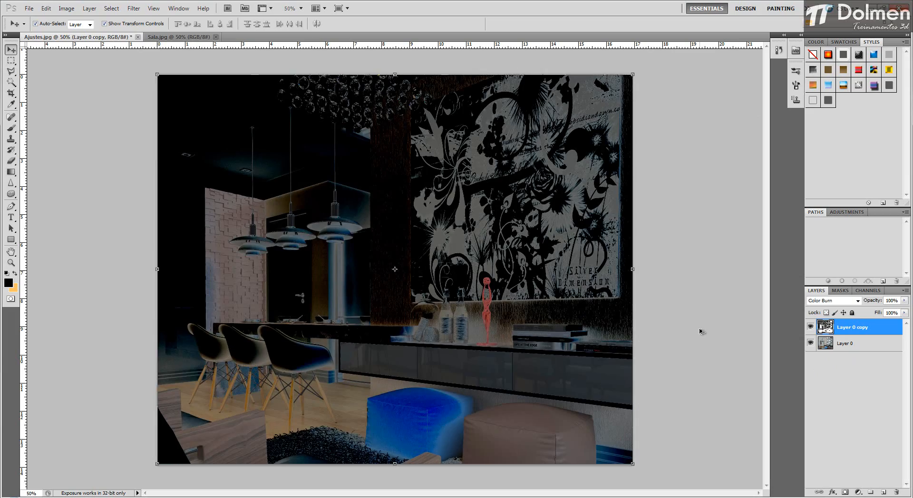
Delete the altered Layer 0 copy and duplicate Layer 0 to get a fresh copy
left_click_drag(851, 328, 896, 492)
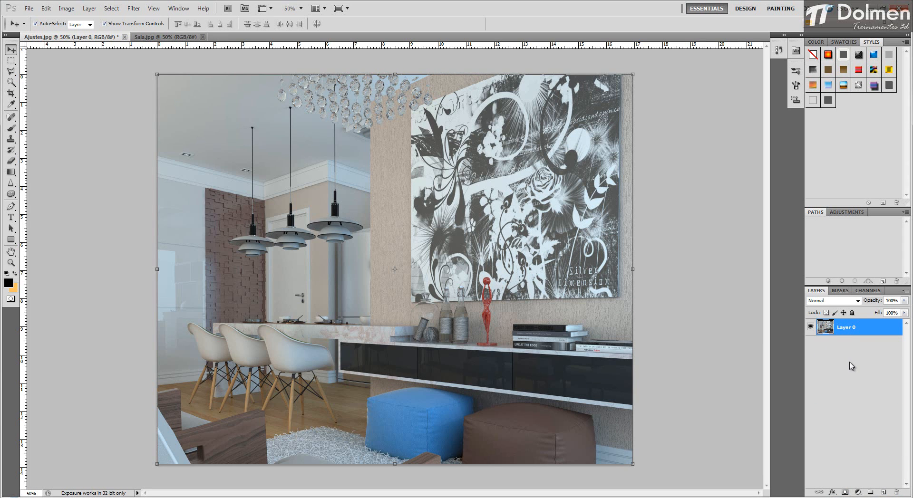
key("ctrl+j")
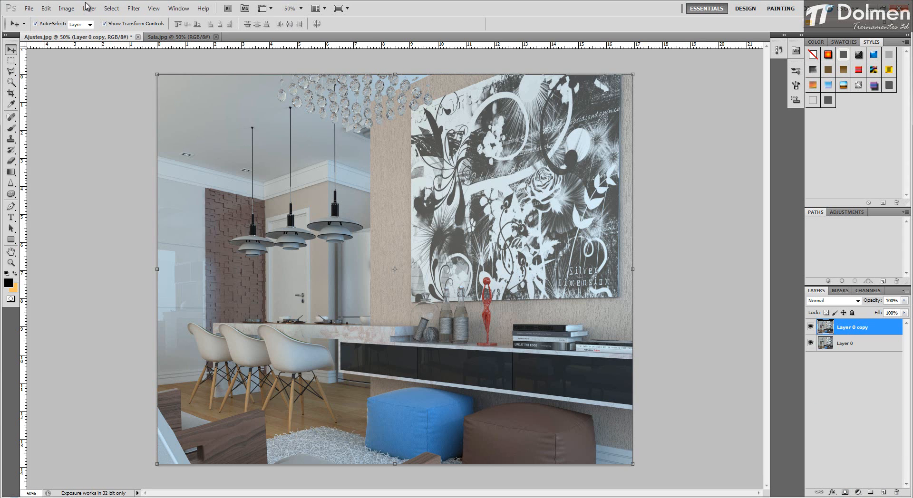
Try a Posterize adjustment with a raised number of levels on the fresh Layer 0 copy, and cancel it
left_click(66, 8)
mouse_move(83, 31)
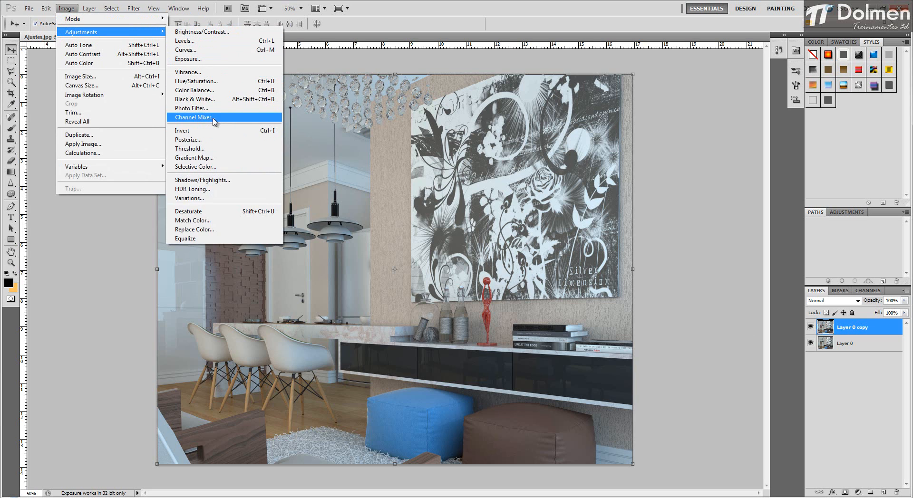
left_click(213, 144)
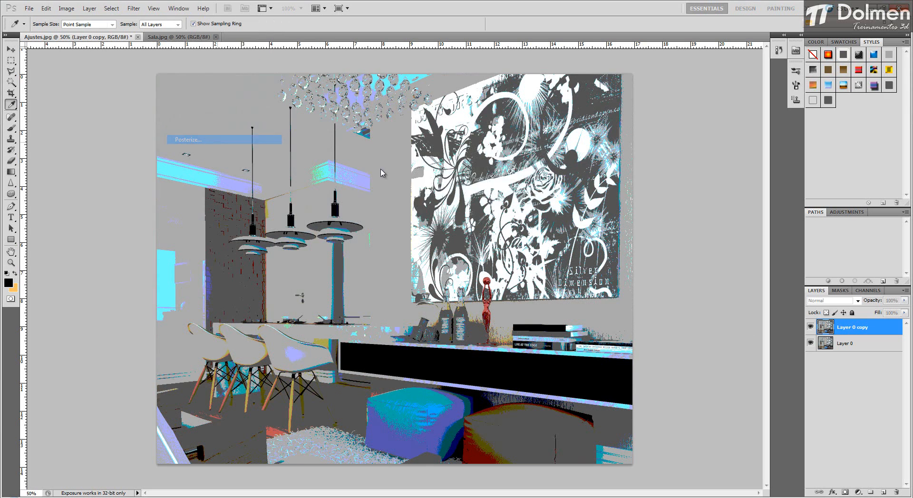
mouse_move(373, 177)
left_mouse_down()
mouse_move(445, 177)
mouse_move(376, 180)
left_mouse_up()
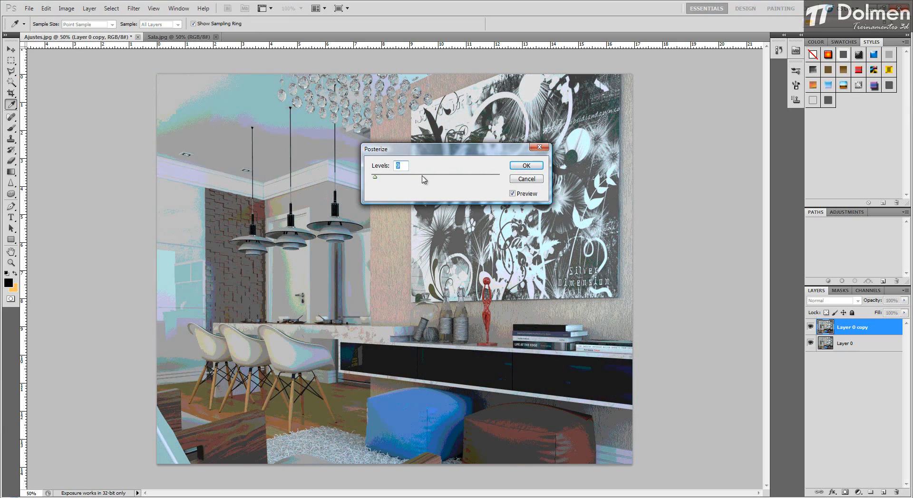
left_click(527, 178)
key("v")
Try a Threshold adjustment at level 146 on Layer 0 copy, and cancel it
left_click(66, 8)
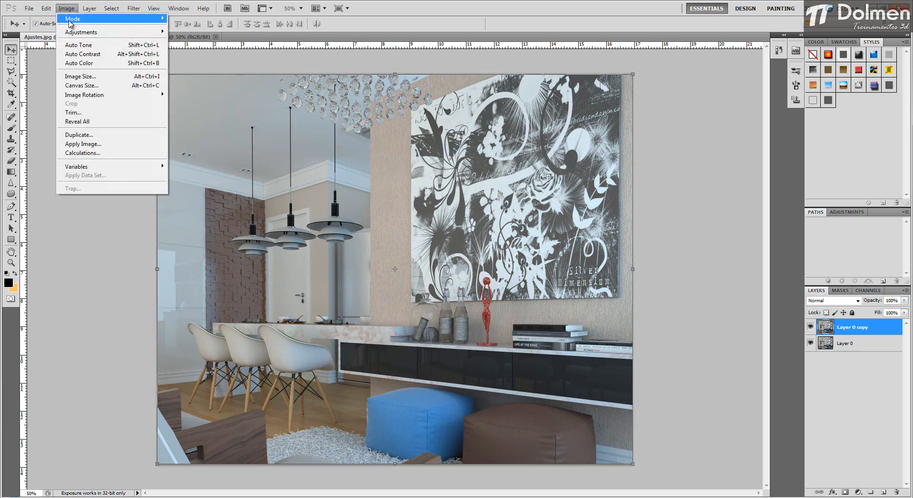
mouse_move(89, 32)
left_click(190, 148)
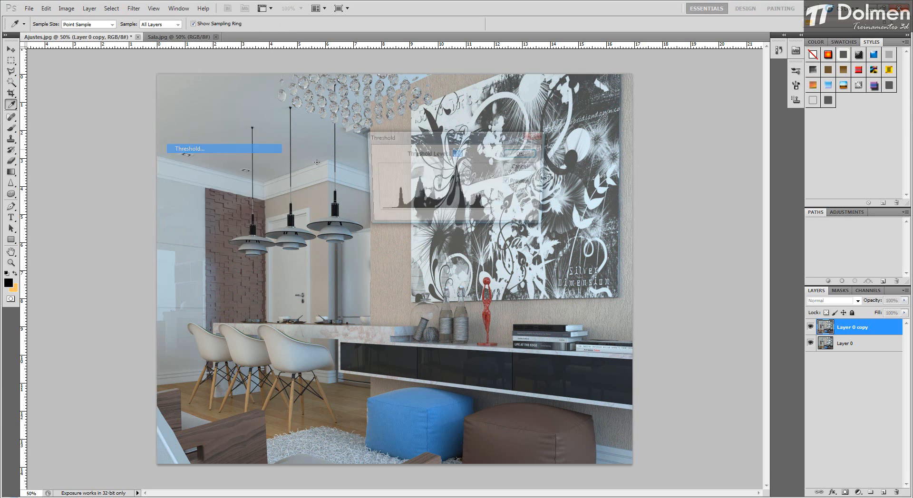
left_click_drag(482, 140, 779, 138)
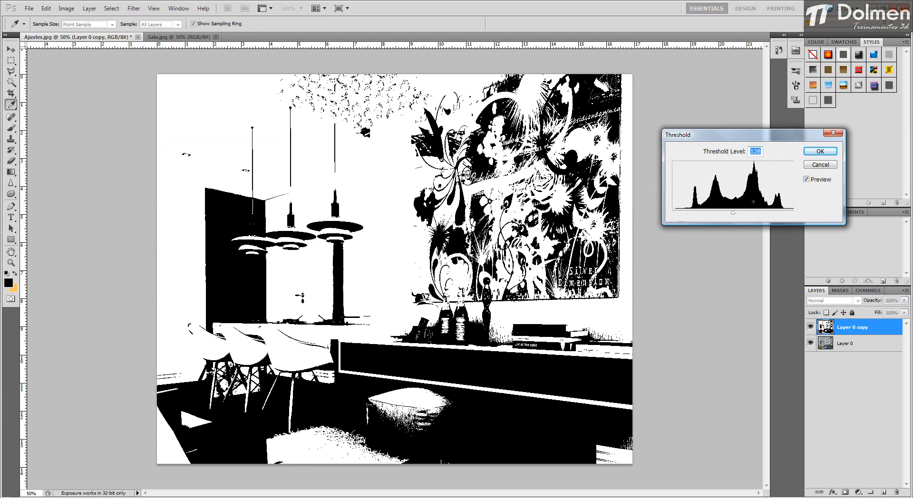
mouse_move(738, 212)
left_mouse_down()
mouse_move(768, 212)
mouse_move(682, 215)
mouse_move(774, 219)
mouse_move(730, 222)
mouse_move(753, 223)
mouse_move(741, 222)
left_mouse_up()
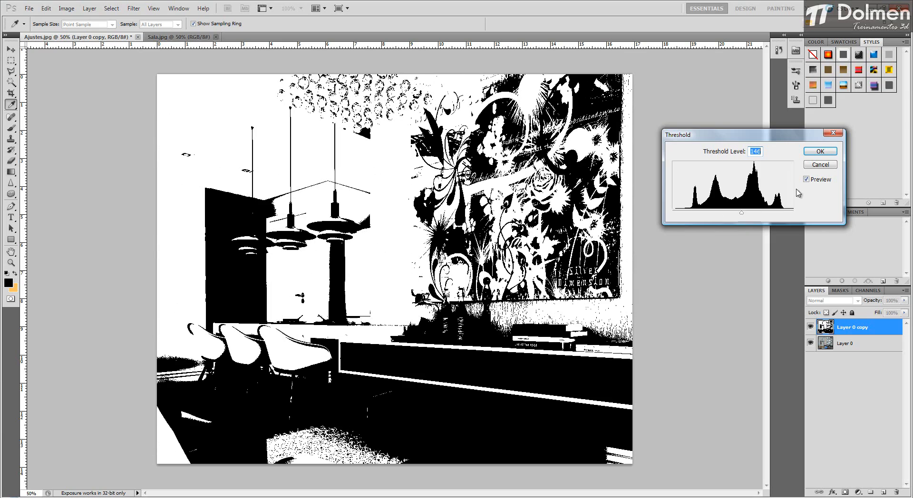
left_click(820, 165)
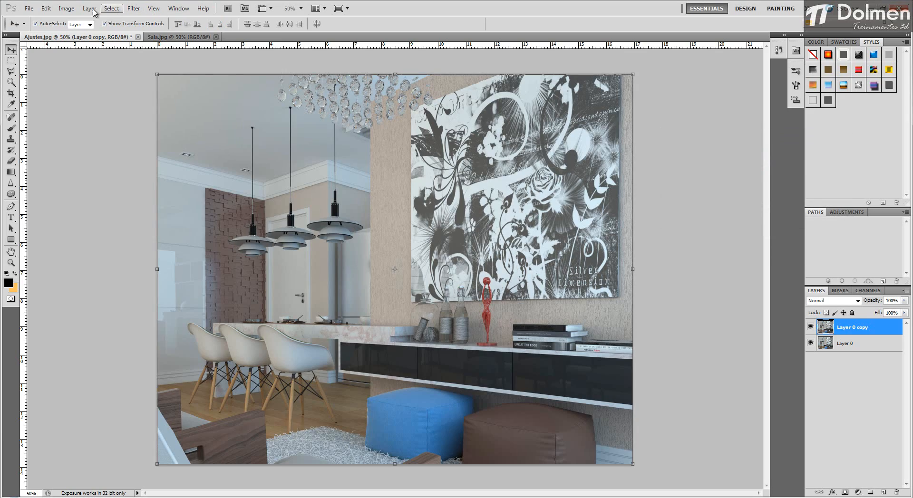
Try a Gradient Map adjustment on Layer 0 copy, previewing the gradient presets in the first row
left_click(67, 9)
mouse_move(150, 32)
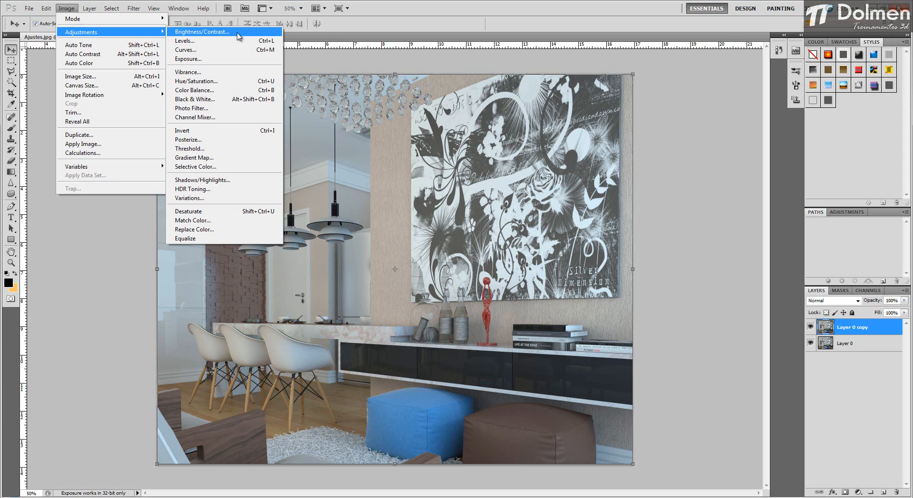
left_click(219, 158)
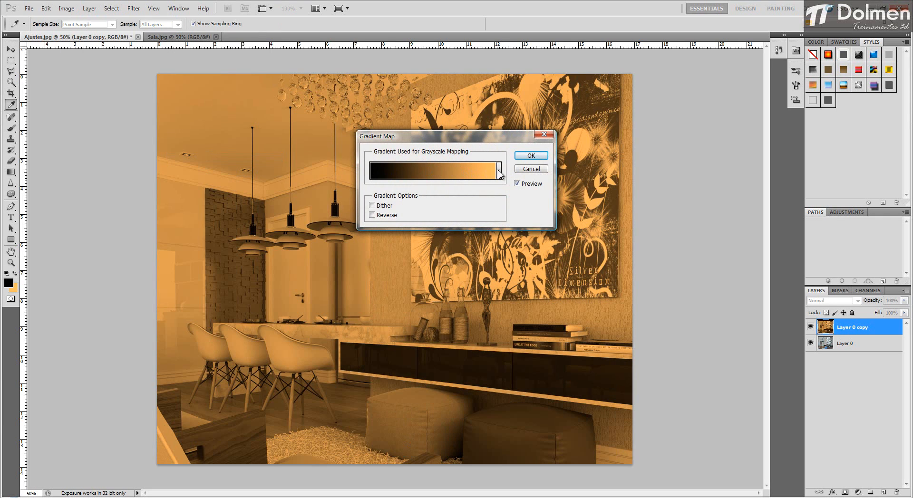
left_click(498, 171)
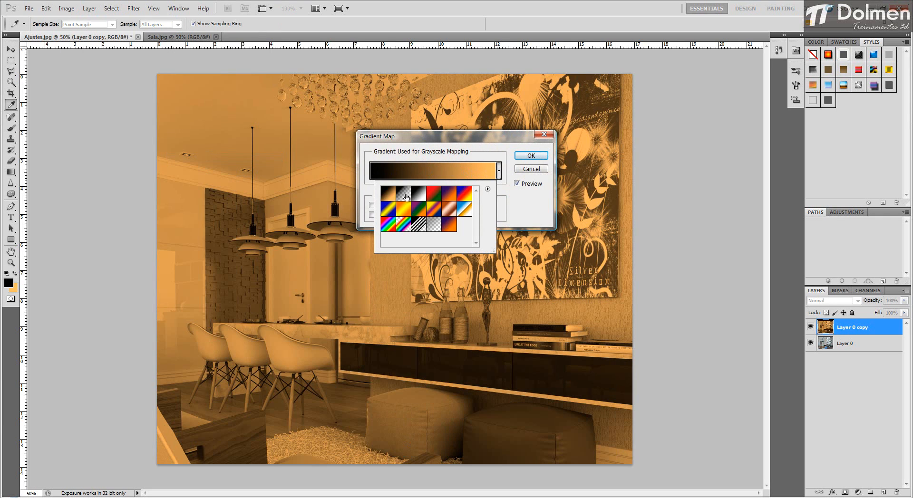
left_click(402, 195)
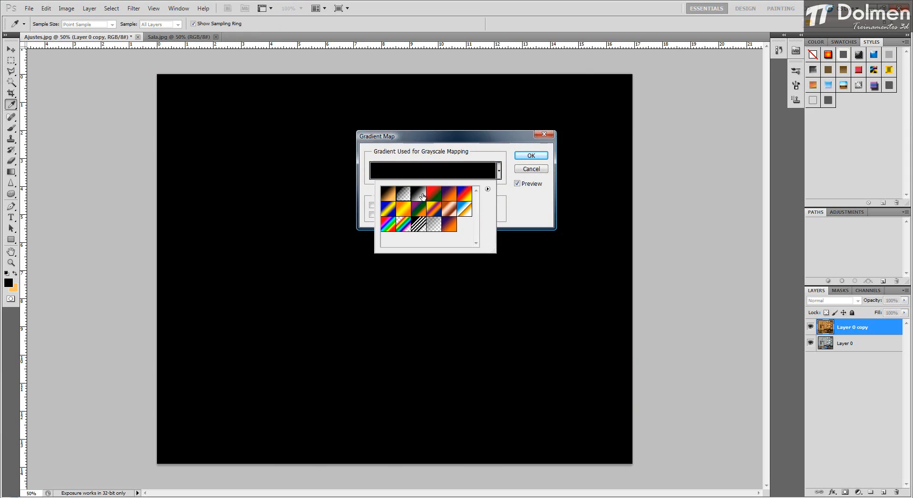
left_click(420, 195)
left_click(433, 195)
left_click(448, 195)
left_click(464, 194)
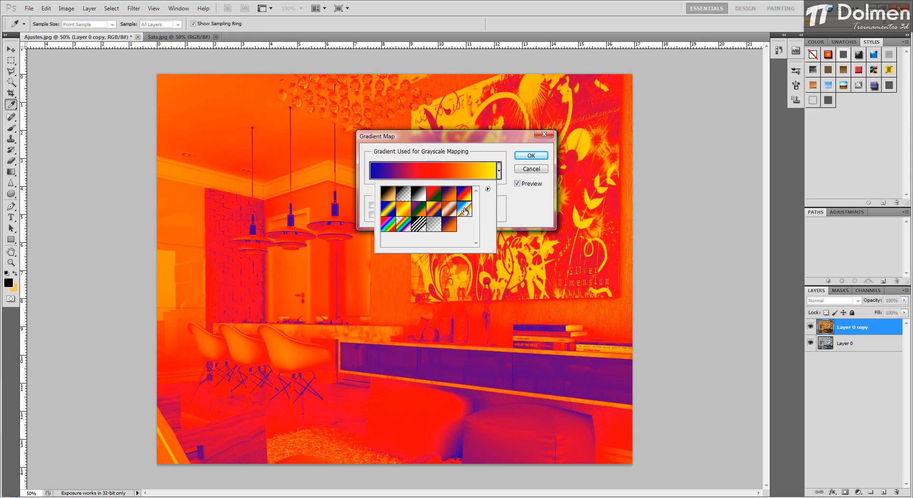
Preview the Gradient Map presets of the second and third rows, ending with the violet-to-orange one, and cancel the adjustment
left_click(464, 209)
left_click(448, 210)
left_click(434, 209)
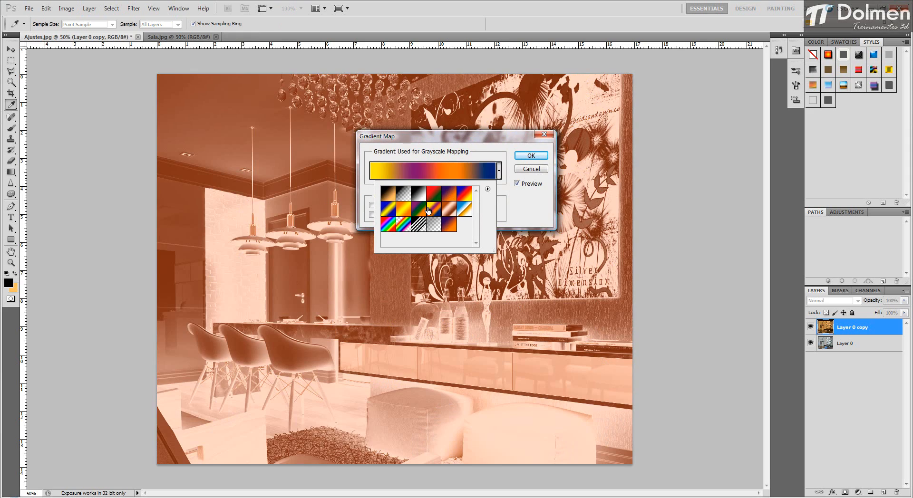
left_click(419, 210)
left_click(403, 209)
left_click(388, 210)
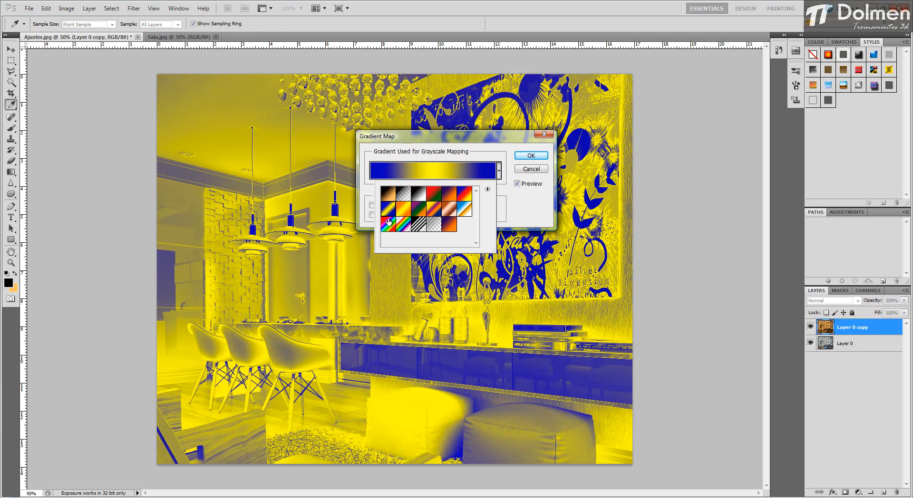
left_click(388, 223)
left_click(403, 223)
left_click(418, 224)
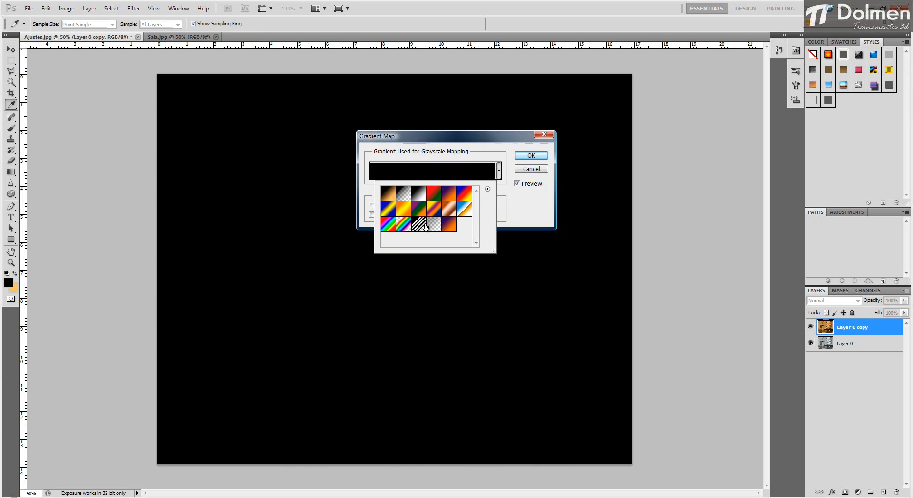
left_click(450, 225)
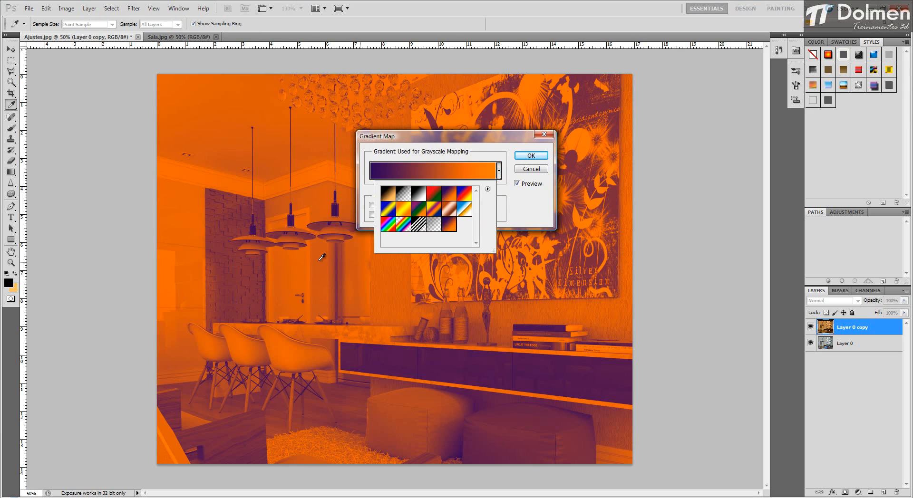
left_click(527, 169)
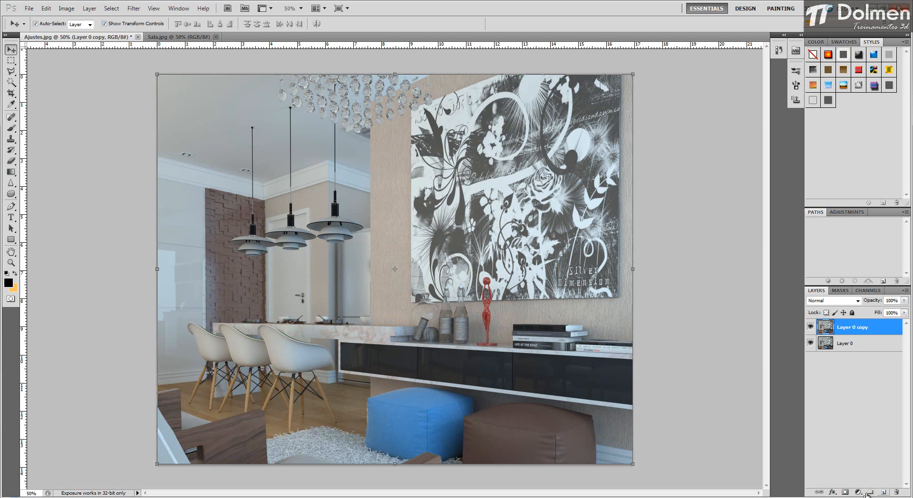
Start a Selective Color adjustment on Layer 0 copy and raise the Black amount of the Reds, trying up to +63%
left_click(89, 9)
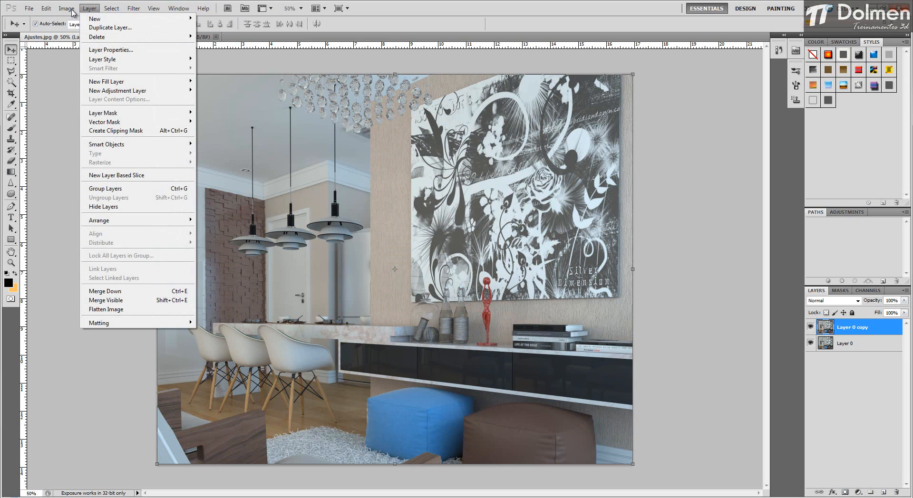
mouse_move(67, 8)
mouse_move(87, 32)
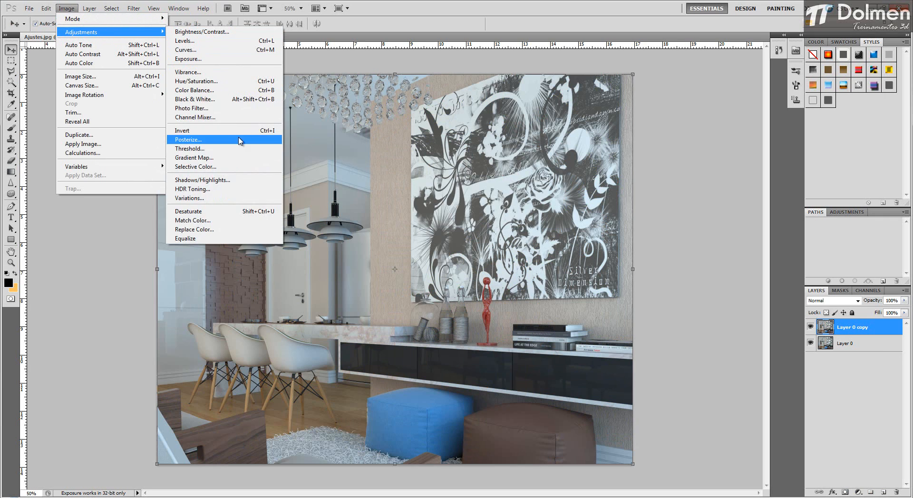
left_click(206, 170)
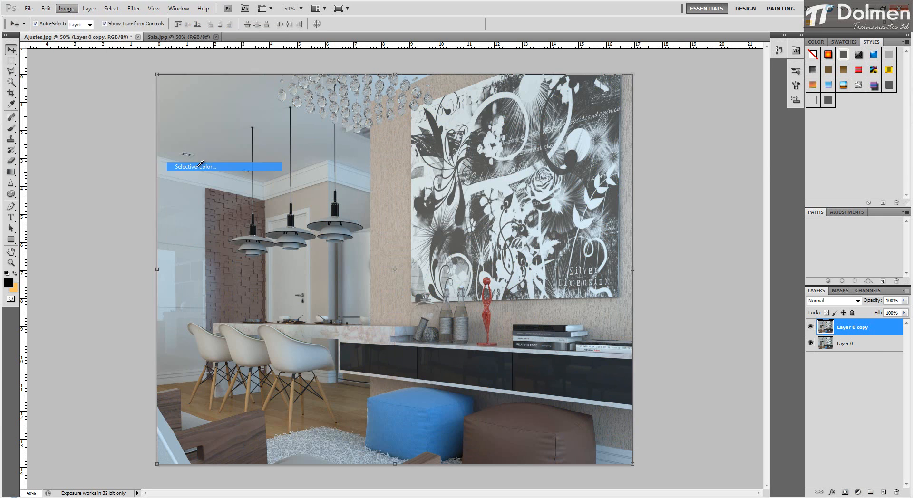
left_click_drag(802, 21, 704, 101)
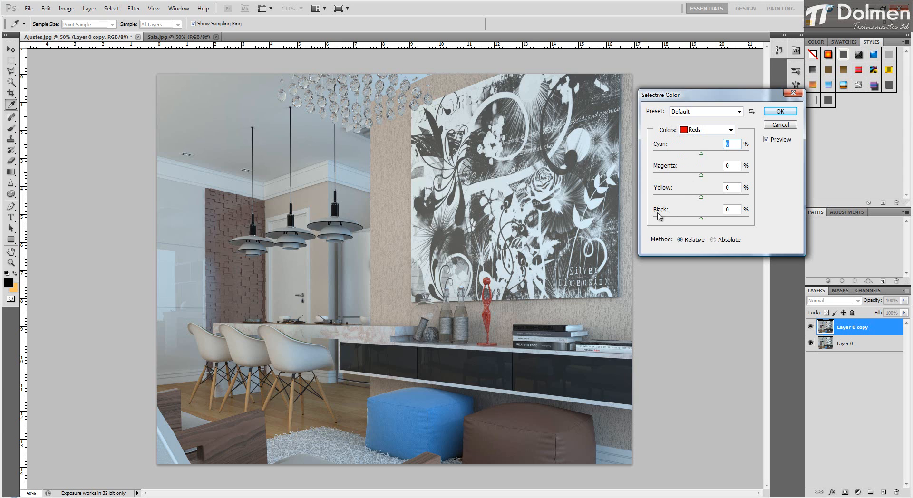
mouse_move(700, 219)
left_mouse_down()
mouse_move(680, 220)
mouse_move(749, 228)
mouse_move(671, 229)
mouse_move(731, 231)
mouse_move(710, 232)
left_mouse_up()
left_click_drag(709, 218, 730, 232)
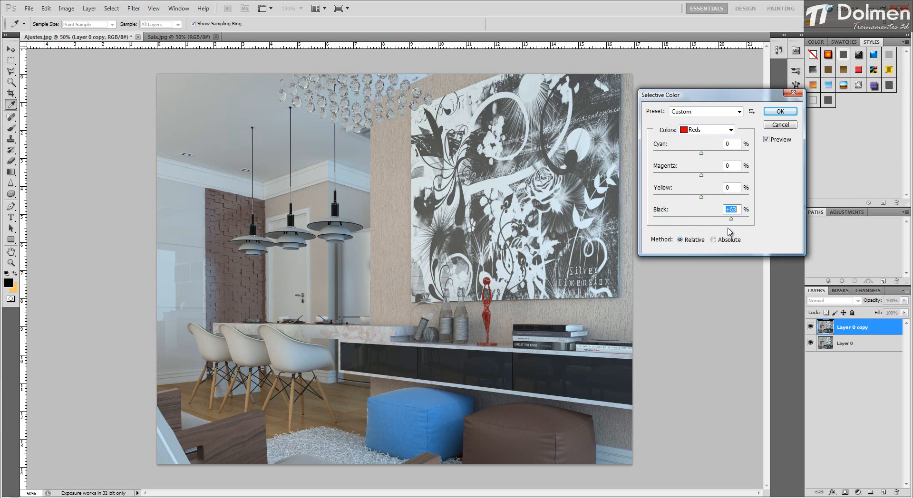
mouse_move(699, 197)
left_mouse_down()
mouse_move(666, 200)
mouse_move(718, 203)
mouse_move(684, 205)
mouse_move(696, 203)
mouse_move(679, 179)
mouse_move(709, 182)
mouse_move(698, 181)
left_mouse_up()
For the Whites in Selective Color, set Black to -81% and reduce Yellow, Magenta and Cyan
left_click(706, 131)
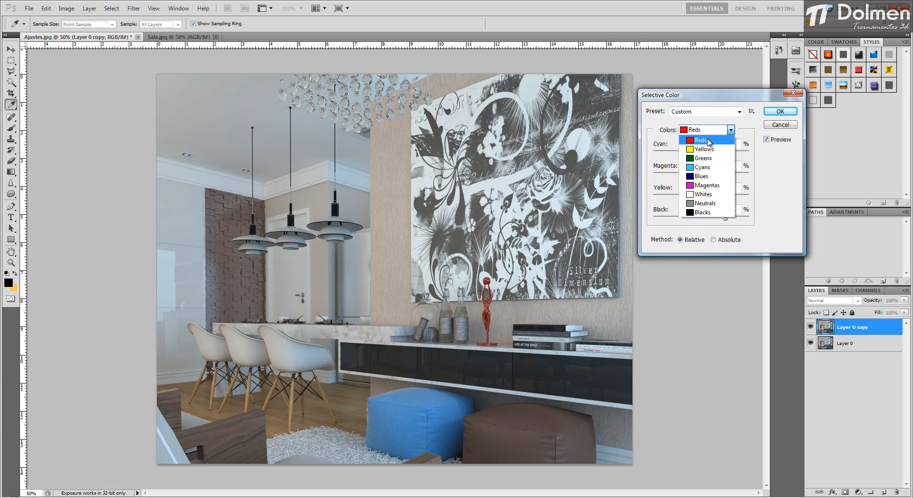
left_click(704, 195)
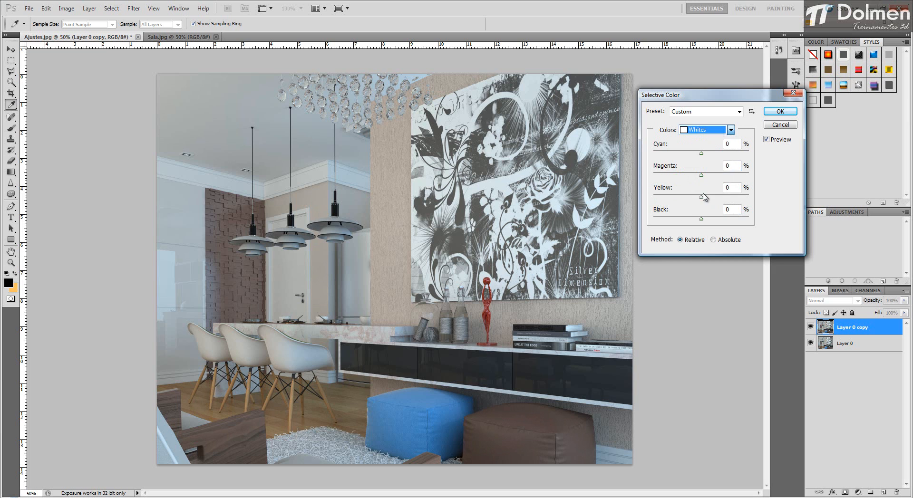
left_click_drag(701, 219, 663, 223)
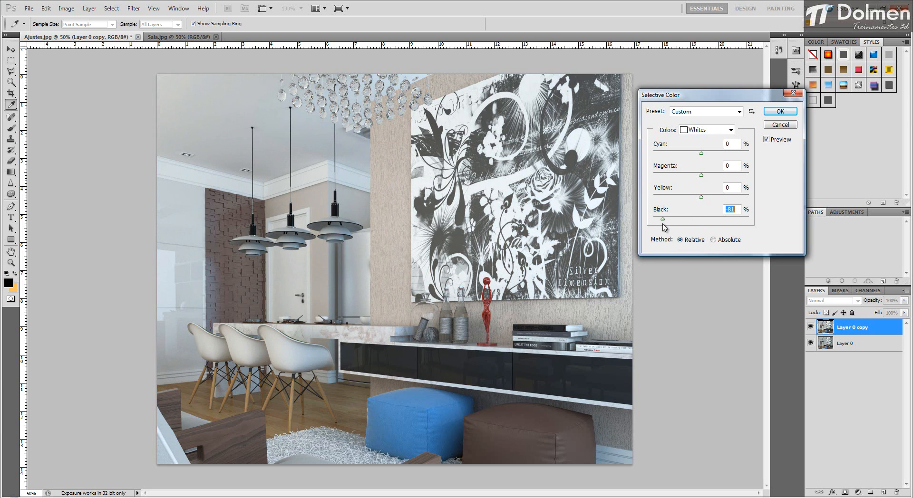
left_click_drag(700, 197, 681, 209)
left_click_drag(701, 174, 665, 180)
left_click_drag(701, 153, 667, 158)
For the Neutrals in Selective Color, set Black to -16% and Yellow to +11%
left_click(700, 129)
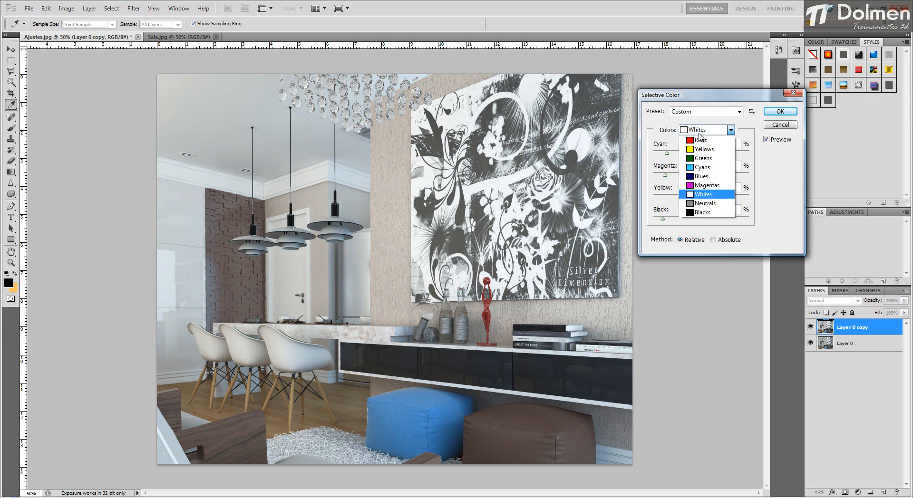
left_click(699, 203)
left_click_drag(702, 223, 709, 200)
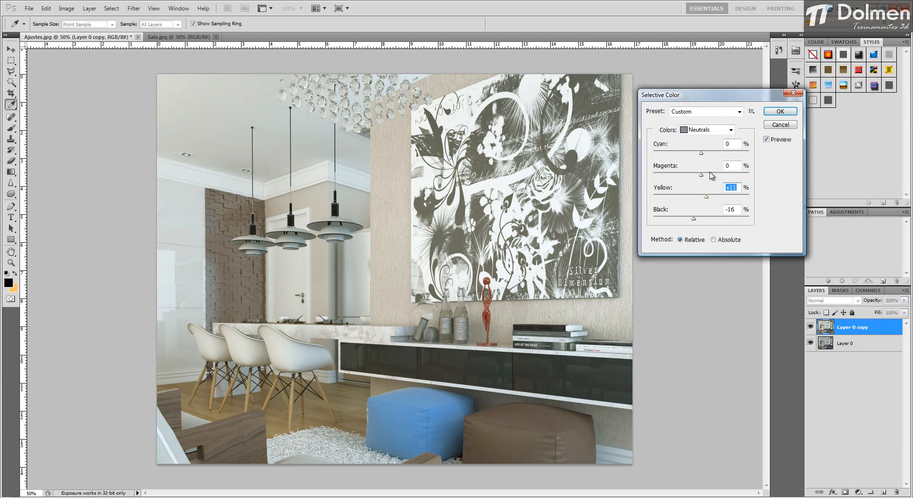
For the Blues in Selective Color, lower Yellow strongly and raise Black slightly
left_click(711, 131)
left_click(704, 181)
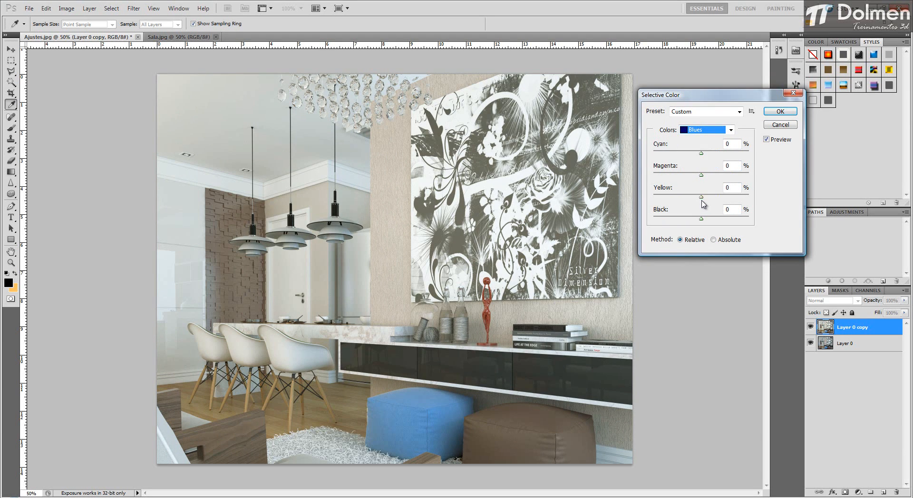
left_click_drag(702, 197, 704, 223)
For the Blacks in Selective Color, set the Black amount to +28%
left_click(701, 130)
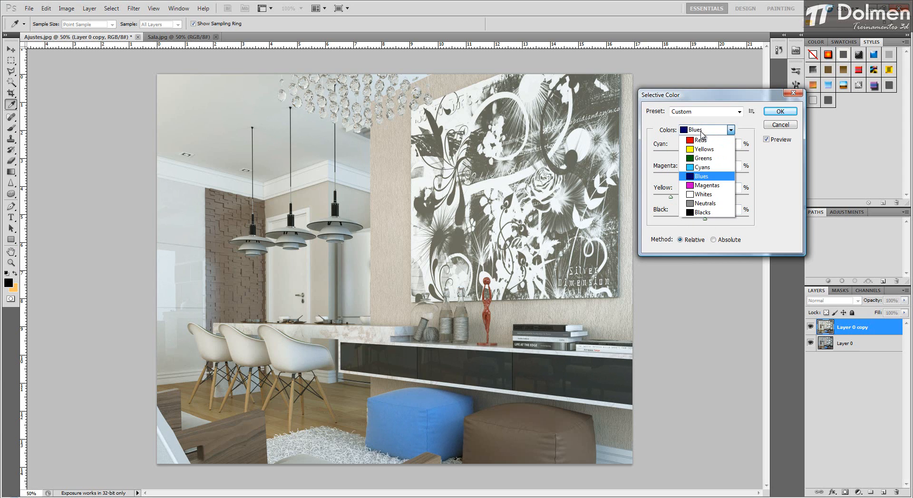
left_click(704, 204)
left_click(709, 131)
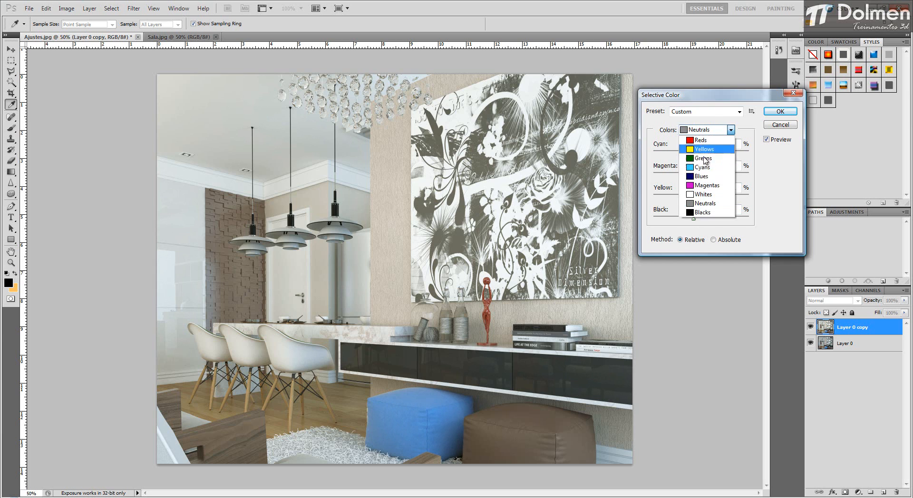
left_click(703, 213)
left_click_drag(702, 220, 720, 226)
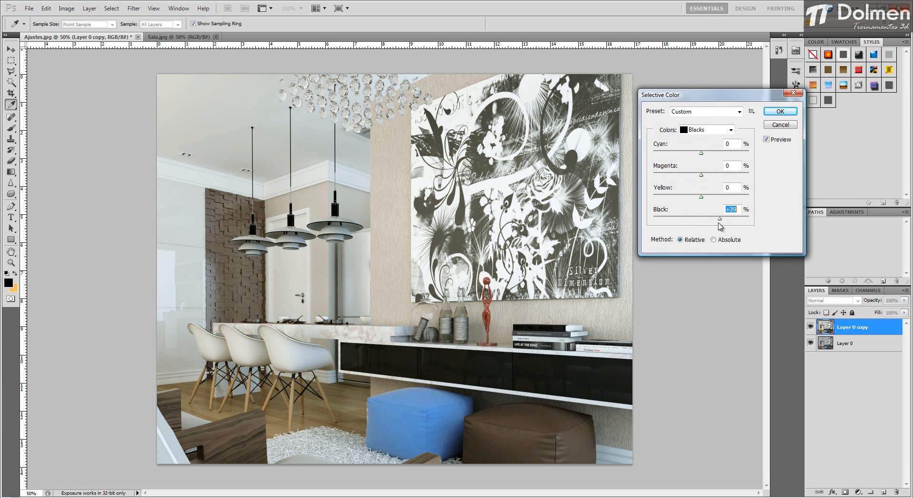
Compare the image with and without the Selective Color changes, and try the Cyan amount of the Blacks
left_click(778, 139)
left_click(778, 140)
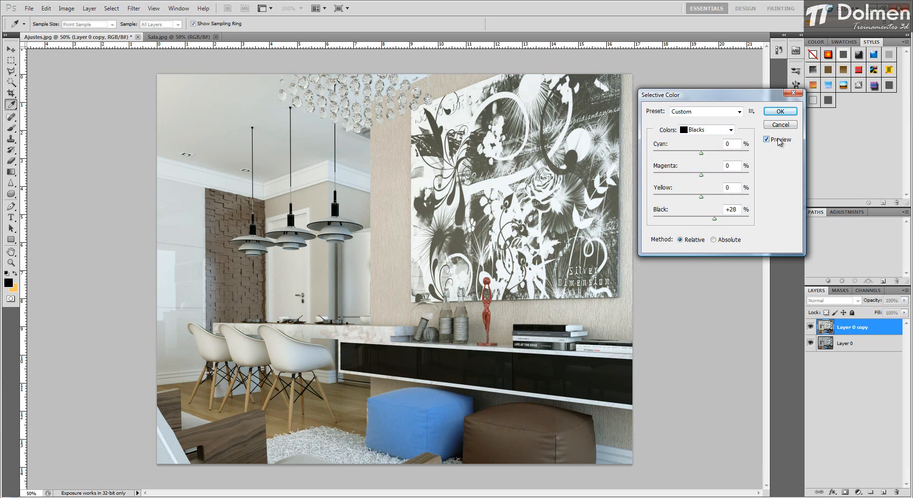
left_click(778, 140)
left_click(778, 140)
left_click(778, 140)
left_click(778, 140)
mouse_move(700, 152)
left_mouse_down()
mouse_move(687, 154)
mouse_move(703, 153)
left_mouse_up()
For the Greens in Selective Color, set Cyan to -29%, Magenta to +33% and Black to -9%
left_click(704, 130)
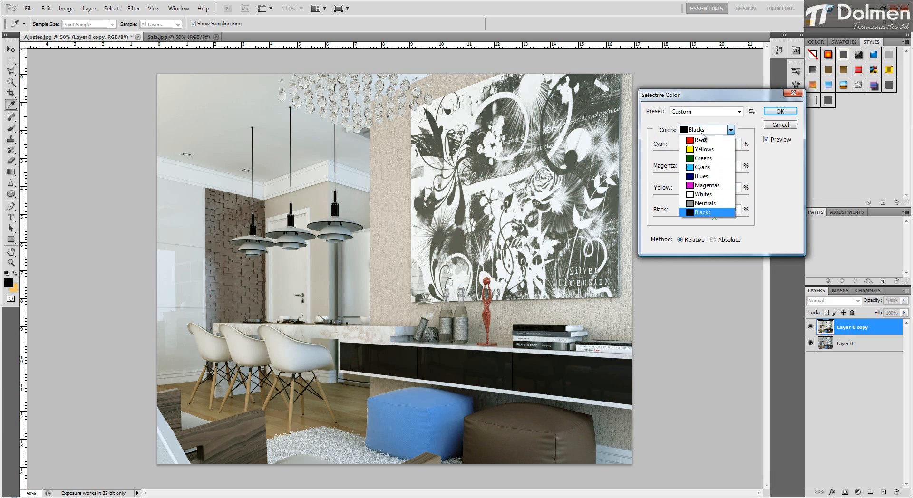
left_click(703, 159)
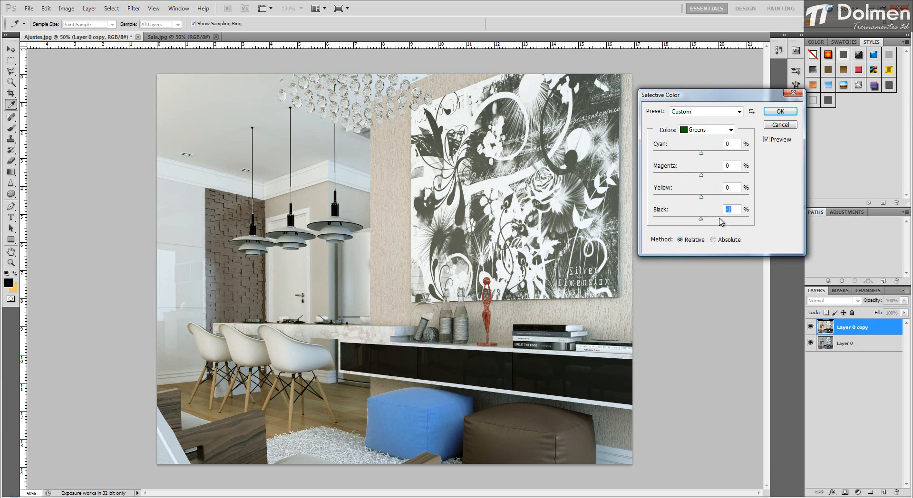
left_click_drag(701, 219, 665, 178)
left_click(697, 219)
type("0")
left_click(717, 175)
mouse_move(701, 153)
left_mouse_down()
mouse_move(675, 157)
mouse_move(724, 151)
mouse_move(687, 157)
left_mouse_up()
For the Cyans in Selective Color, set Yellow to -2% and Magenta to -38%
left_click(702, 129)
left_click(703, 165)
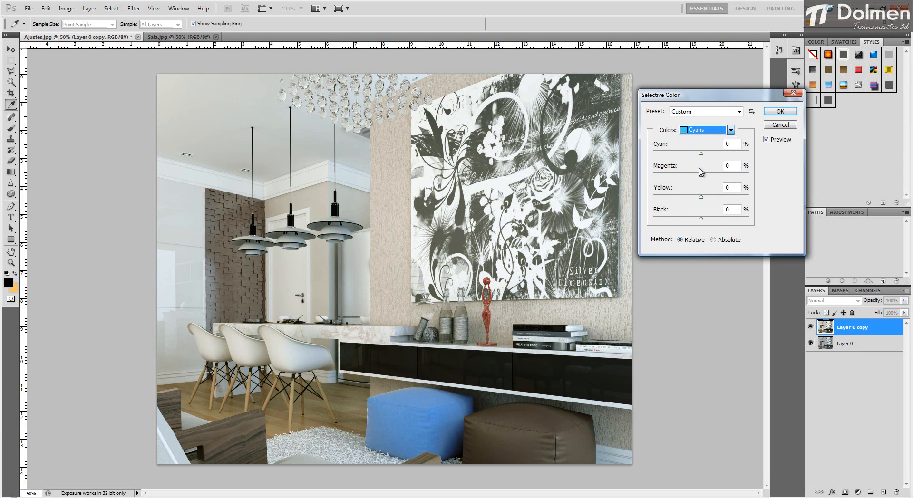
left_click_drag(702, 200, 685, 182)
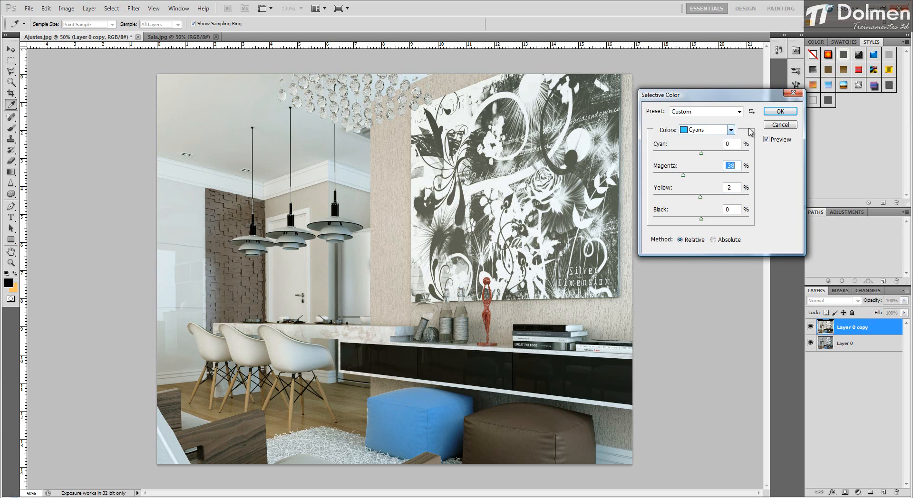
Return to the Greens in Selective Color and set Yellow to +39%
left_click(730, 130)
left_click(704, 159)
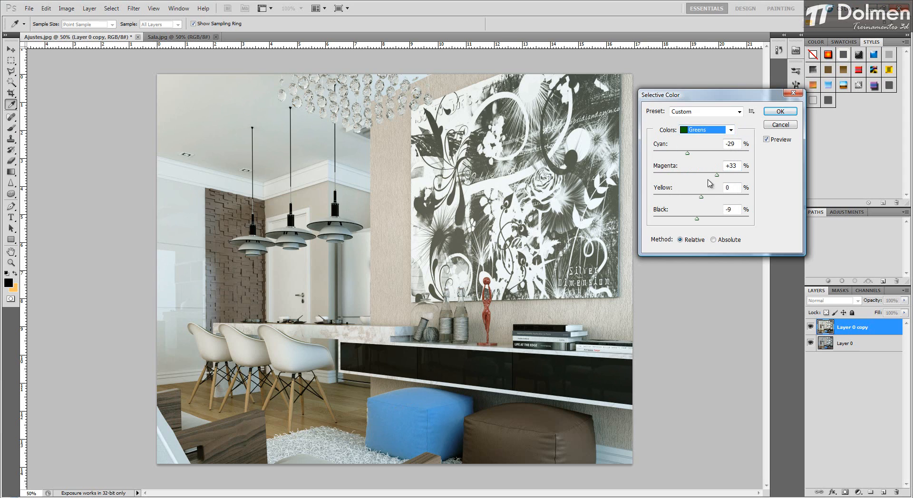
left_click_drag(702, 198, 720, 207)
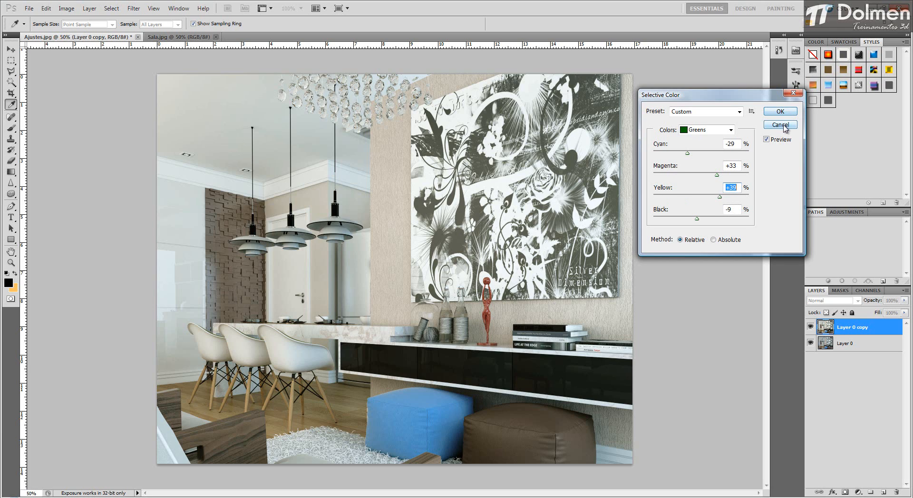
Compare the original image with the Selective Color result several times, leaving the preview enabled
left_click(774, 140)
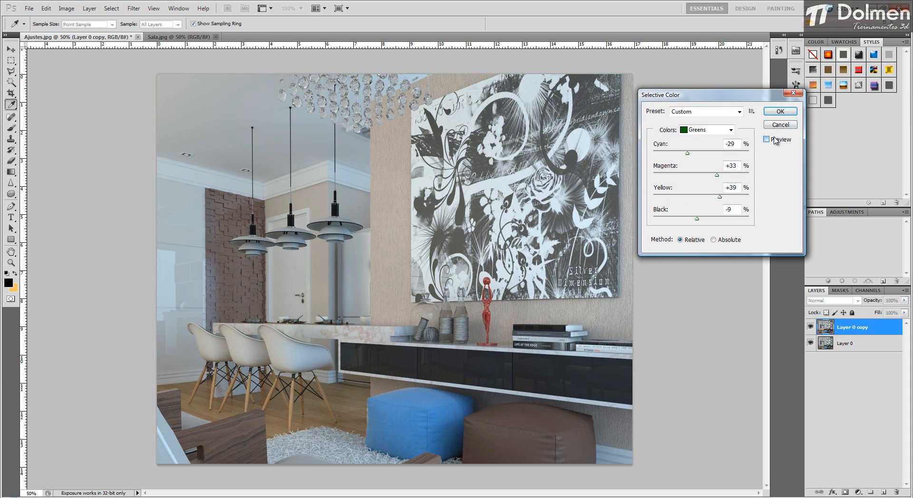
left_click(773, 141)
left_click(774, 140)
left_click(774, 140)
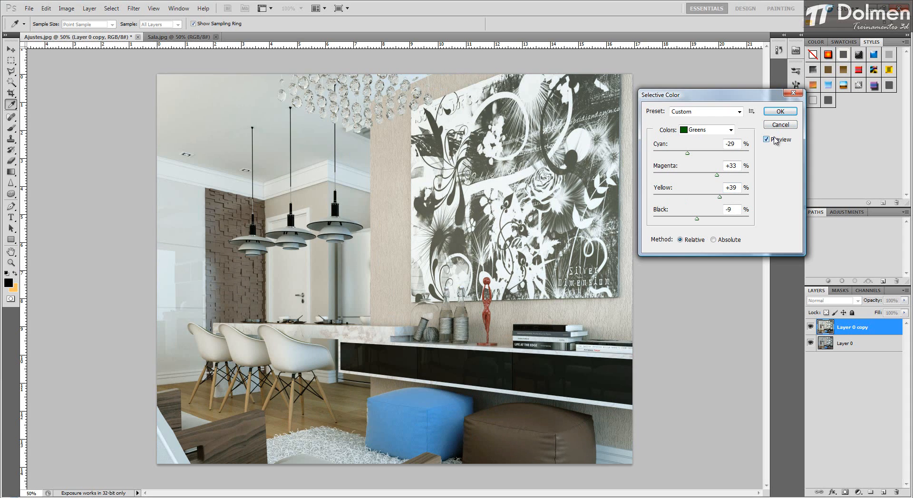
left_click(774, 140)
left_click(774, 140)
left_click(774, 140)
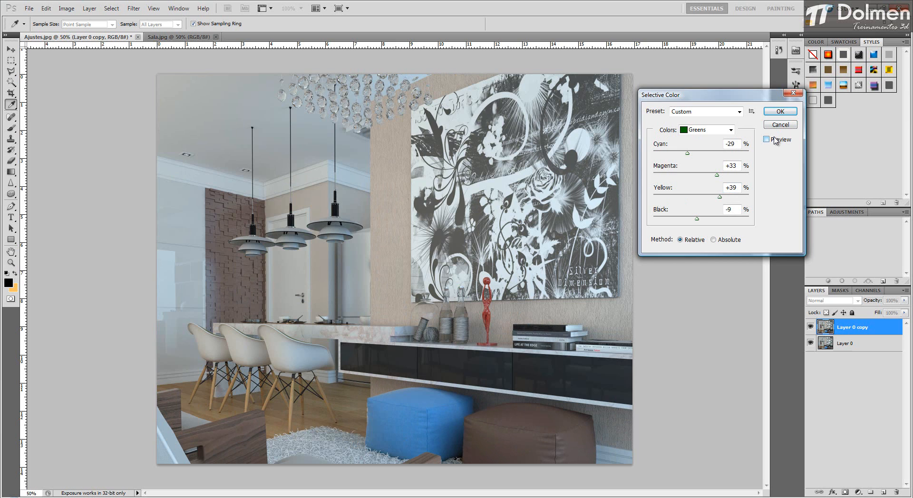
left_click(774, 139)
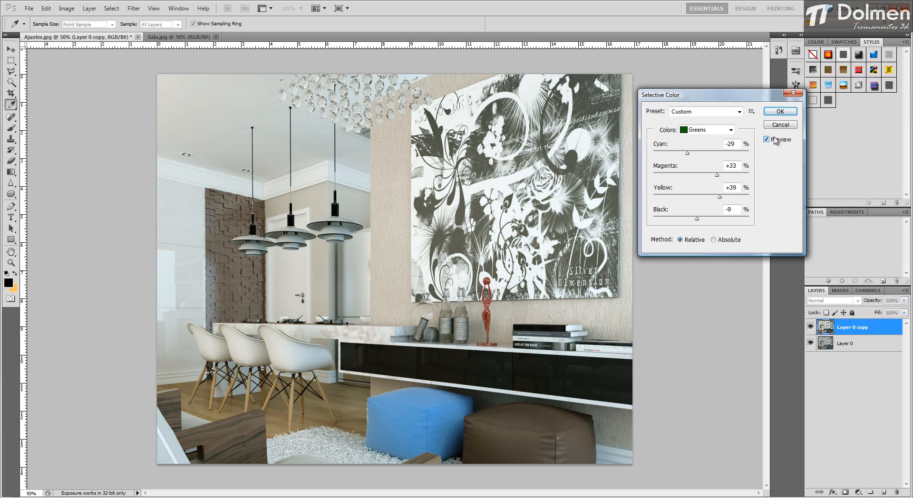
Compare the image with and without the Selective Color changes once more, and discard the adjustment
left_click(774, 140)
left_click(774, 140)
left_click(782, 140)
left_click(782, 141)
left_click(784, 125)
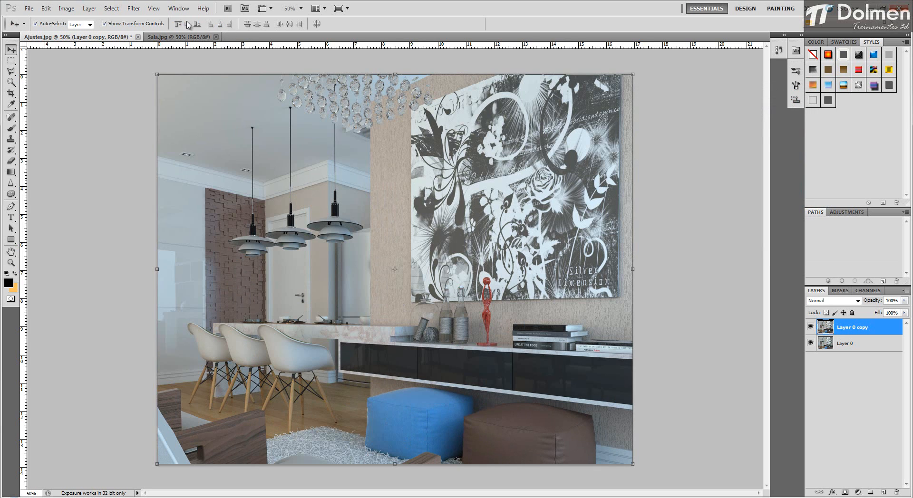
Start a Shadows/Highlights adjustment on the Layer 0 copy and set the Shadows Tonal Width to 43%
left_click(66, 8)
mouse_move(79, 32)
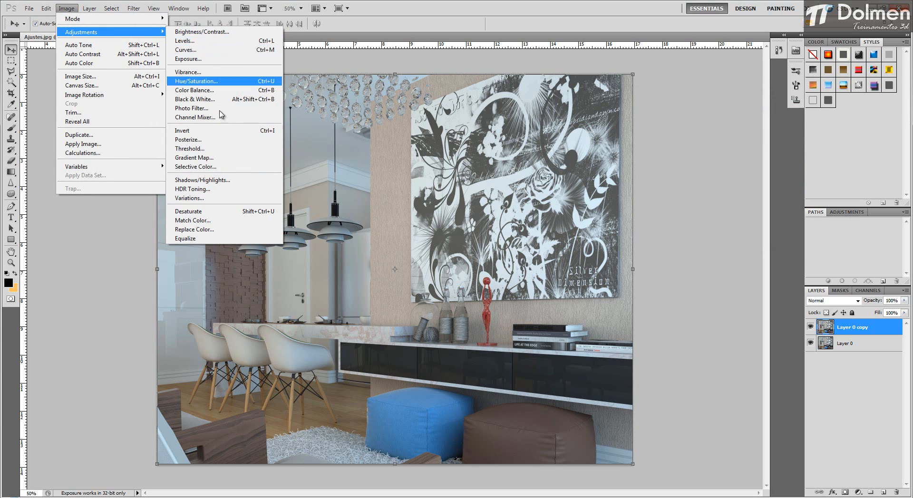
left_click(199, 180)
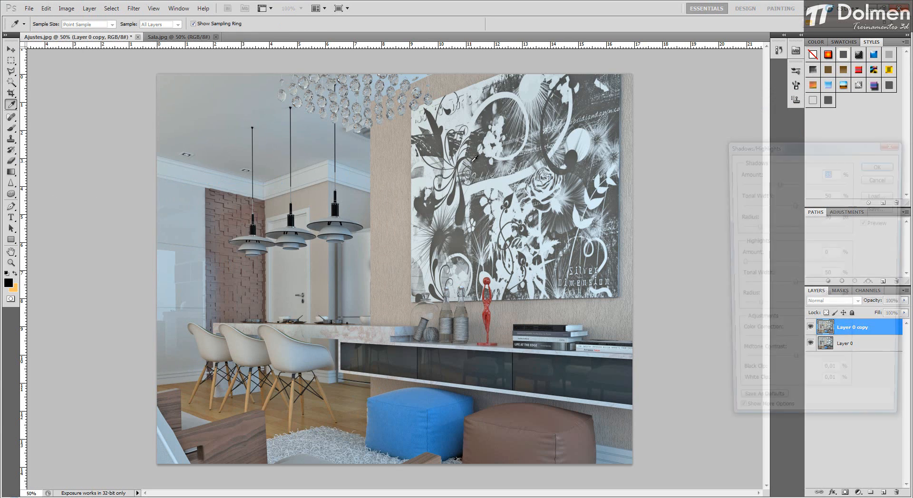
left_click_drag(791, 148, 713, 86)
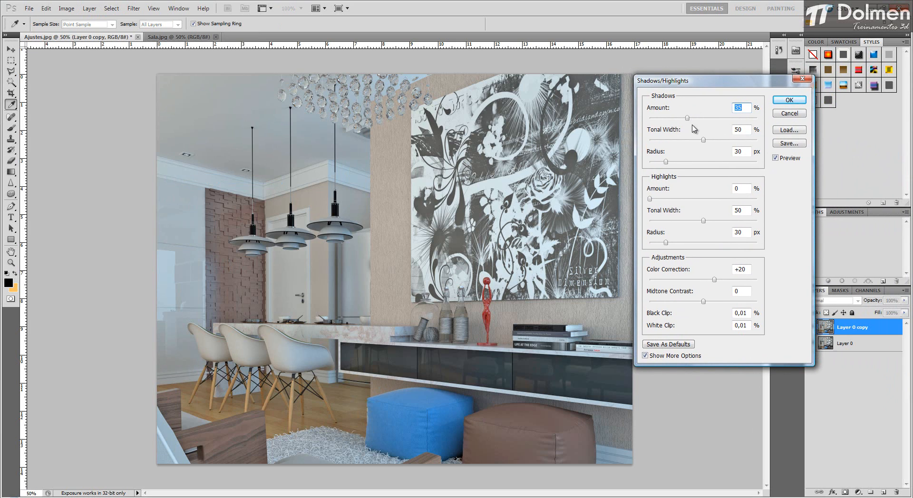
mouse_move(703, 140)
left_mouse_down()
mouse_move(680, 151)
mouse_move(705, 146)
left_mouse_up()
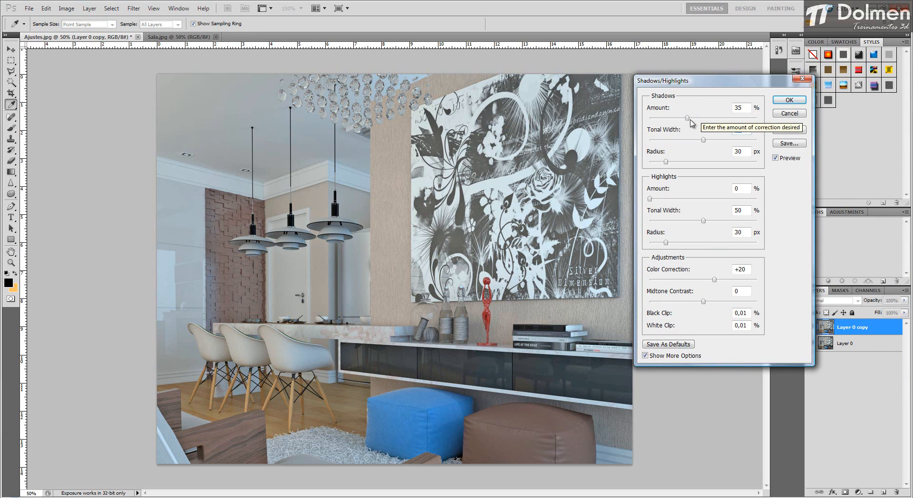
mouse_move(703, 140)
left_mouse_down()
mouse_move(663, 140)
mouse_move(723, 144)
mouse_move(666, 144)
mouse_move(710, 145)
mouse_move(696, 144)
left_mouse_up()
Compare the original image with the Shadows/Highlights preview several times
left_click(785, 159)
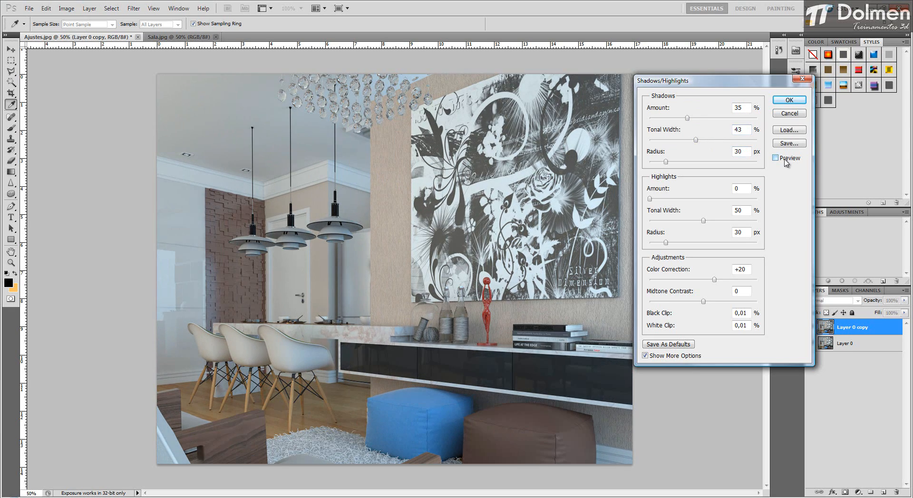
left_click(785, 160)
left_click(785, 160)
left_click(786, 160)
left_click(785, 160)
Try a Shadows Tonal Width of 6% and compare the image with and without it, leaving the preview enabled
left_click_drag(696, 142, 658, 145)
left_click(787, 160)
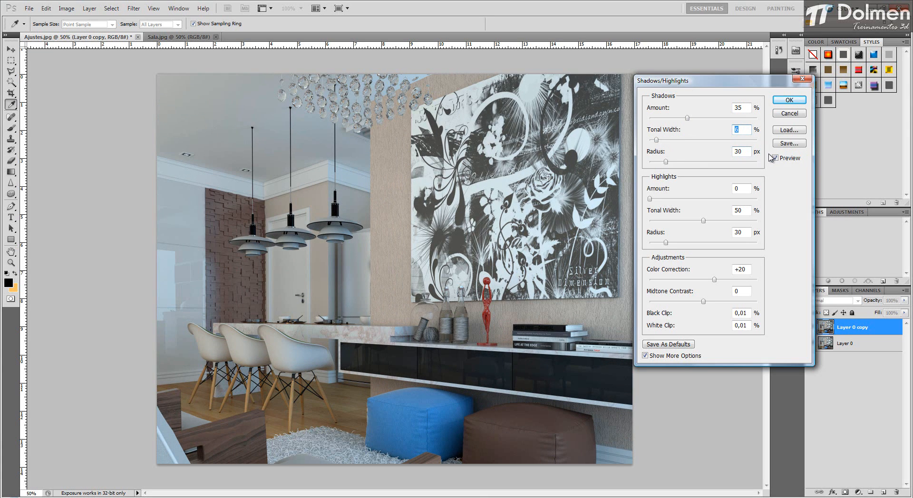
left_click(792, 160)
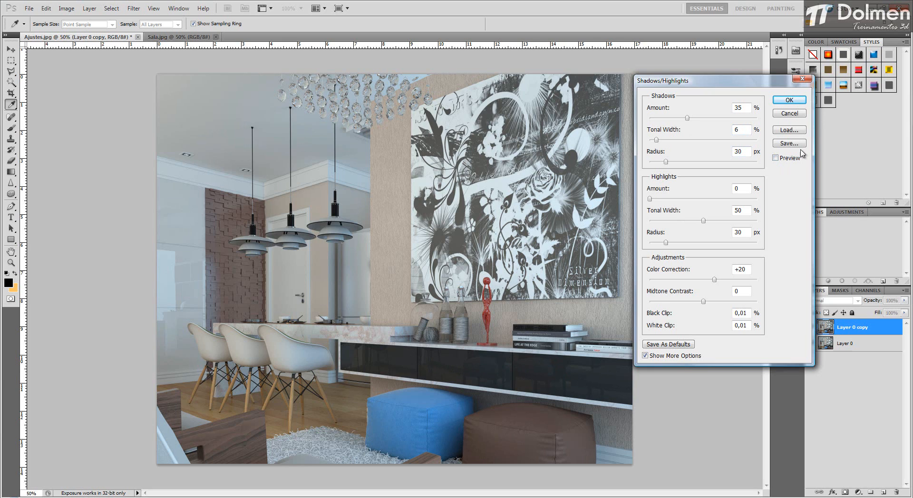
left_click(780, 159)
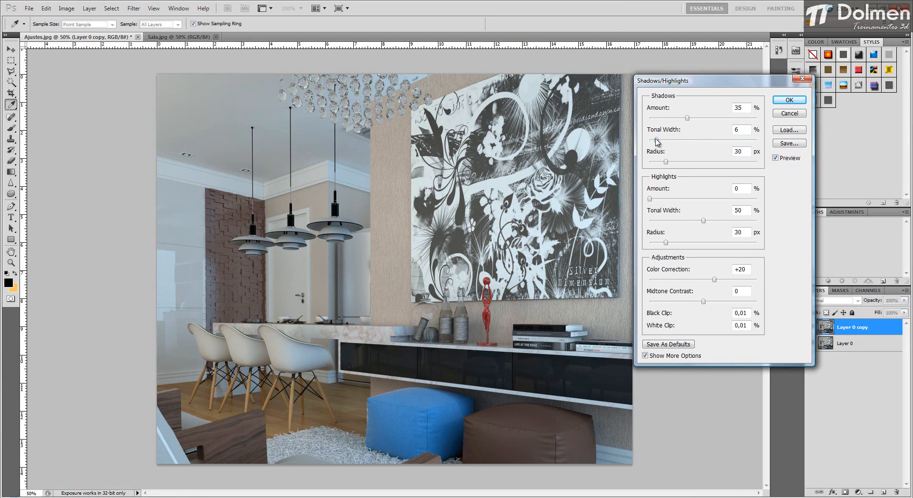
Set the Shadows to Amount 38%, Tonal Width 38% and Radius 101 px
left_click_drag(657, 140, 693, 161)
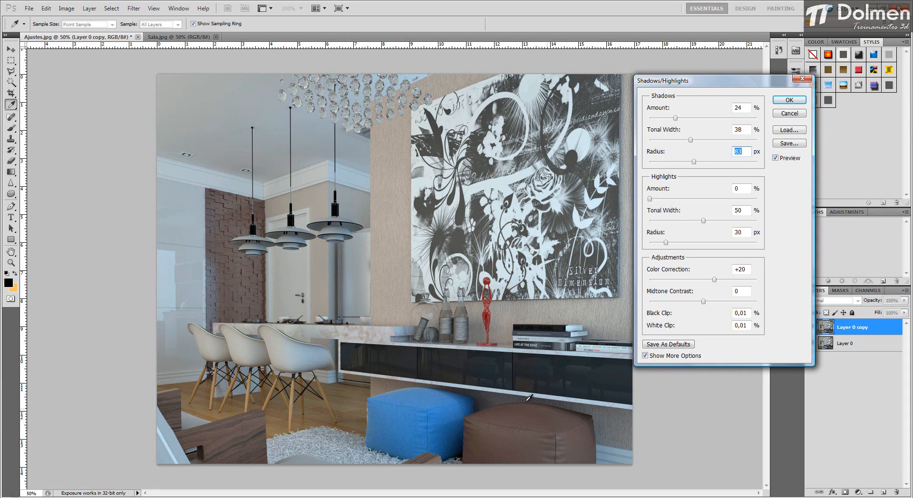
left_click_drag(694, 161, 667, 168)
left_click_drag(673, 162, 705, 168)
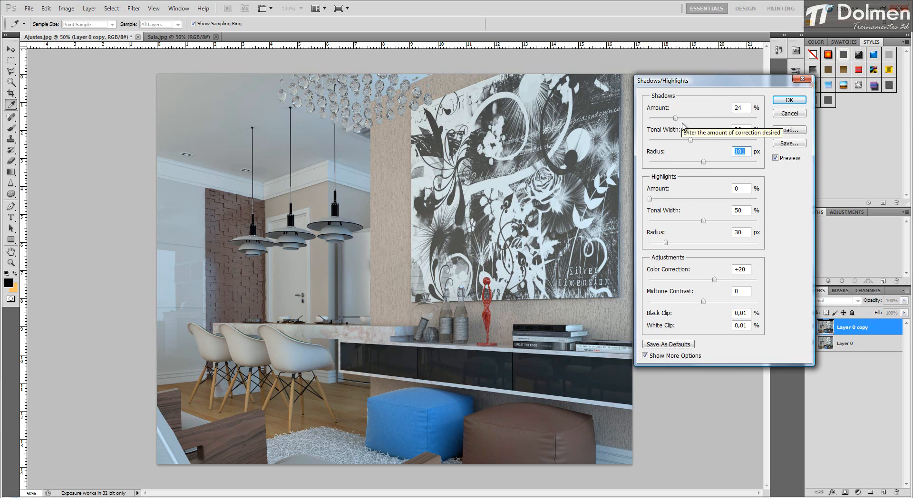
mouse_move(675, 118)
left_mouse_down()
mouse_move(705, 119)
mouse_move(691, 120)
left_mouse_up()
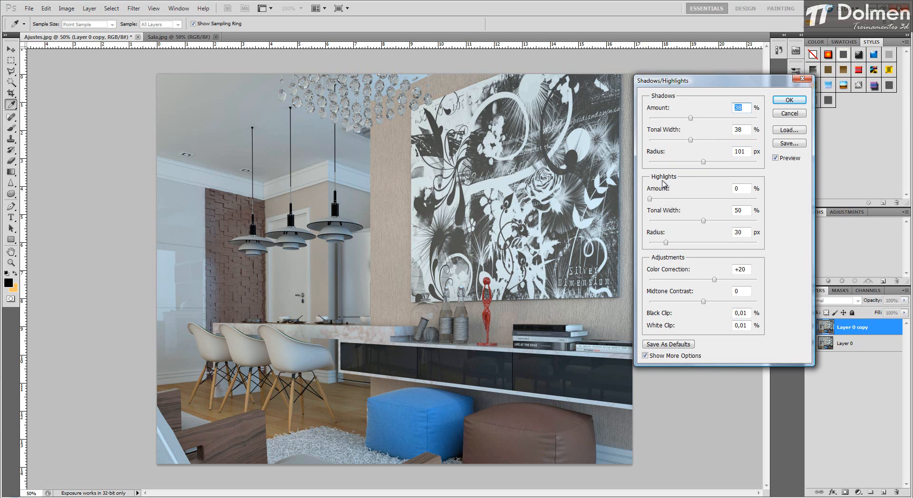
Set the Highlights to Amount 10%, Tonal Width 18% and Radius 80 px, and the Midtone Contrast to +40
left_click_drag(650, 199, 680, 202)
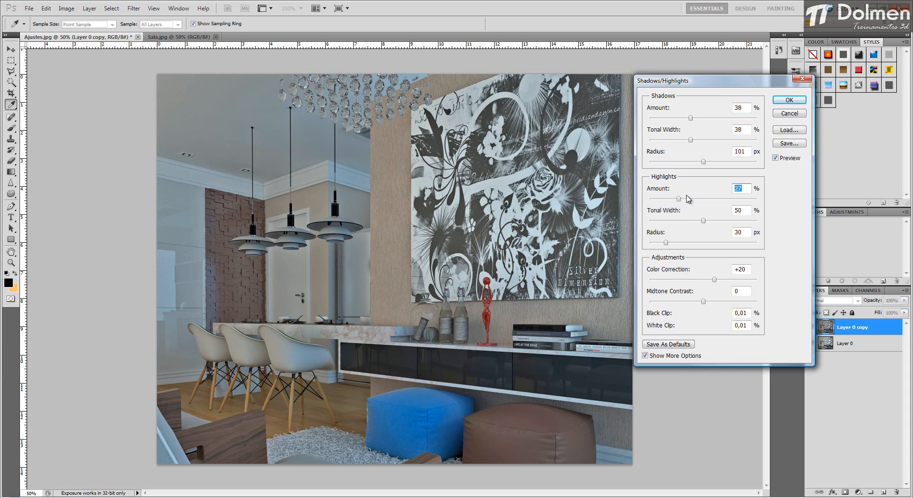
left_click_drag(680, 201, 695, 252)
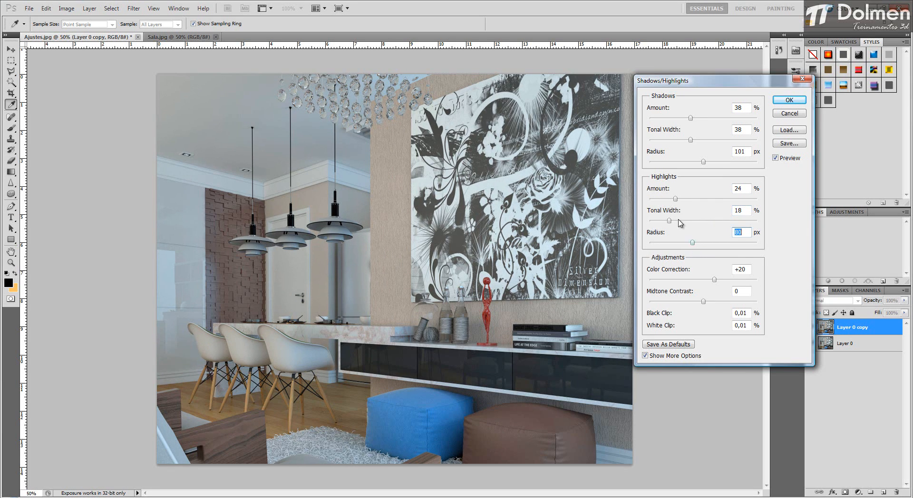
left_click_drag(675, 199, 662, 203)
left_click(714, 279)
mouse_move(708, 302)
left_mouse_down()
mouse_move(763, 301)
mouse_move(725, 304)
left_mouse_up()
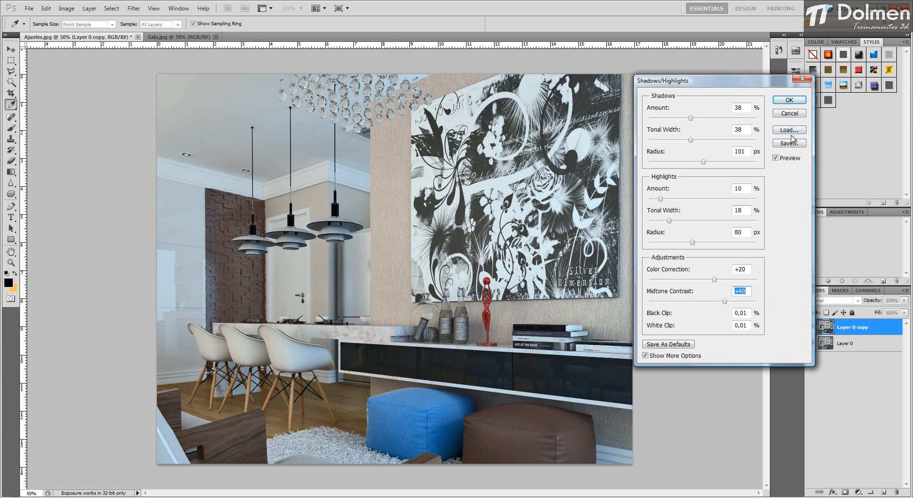
Compare the image with and without the Shadows/Highlights changes and apply the adjustment
left_click(785, 159)
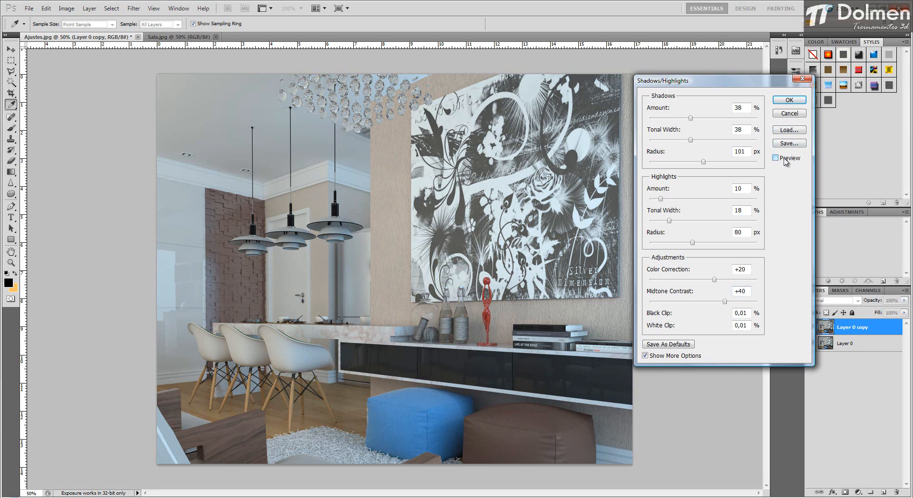
left_click(785, 159)
left_click(785, 159)
left_click(785, 160)
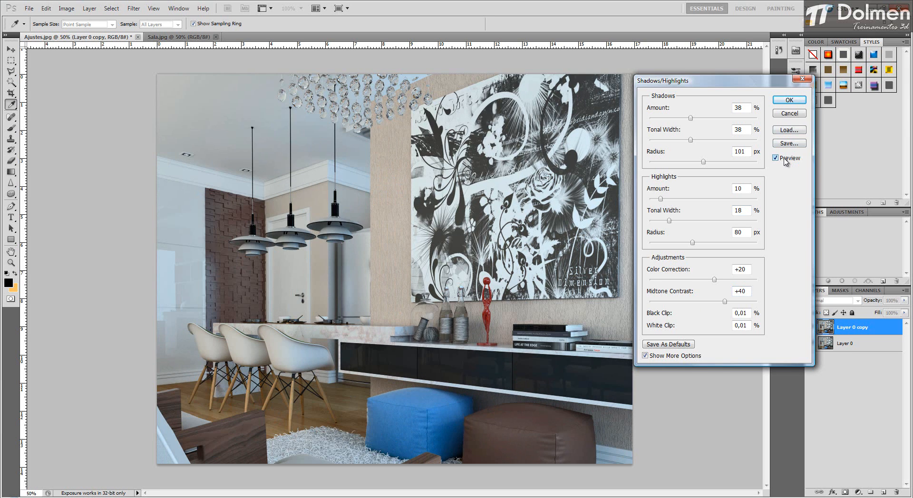
left_click(789, 99)
key("v")
Examine the colors of Sala.jpg as a reference for color matching, and return to Ajustes.jpg
left_click(66, 8)
mouse_move(87, 32)
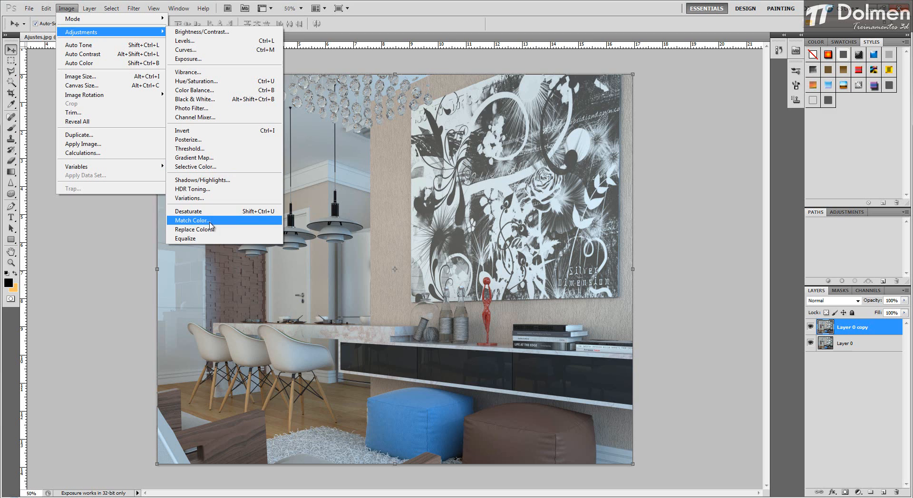
left_click(416, 2)
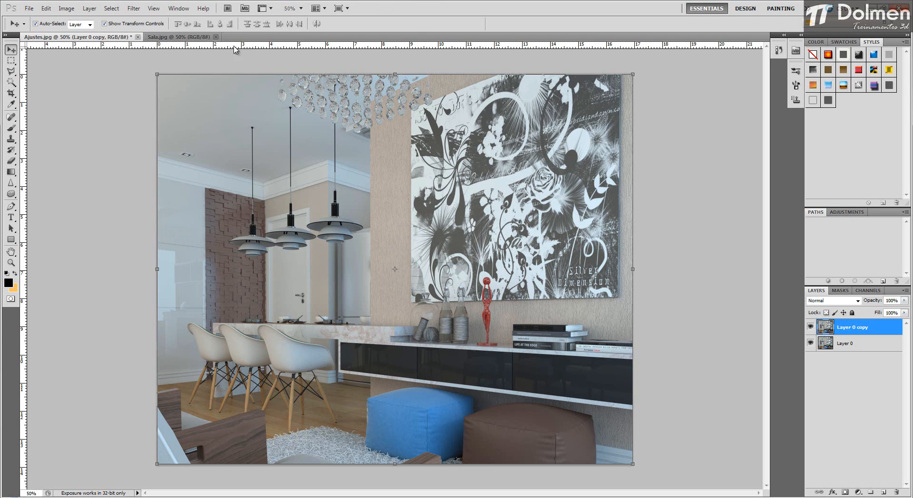
left_click(159, 38)
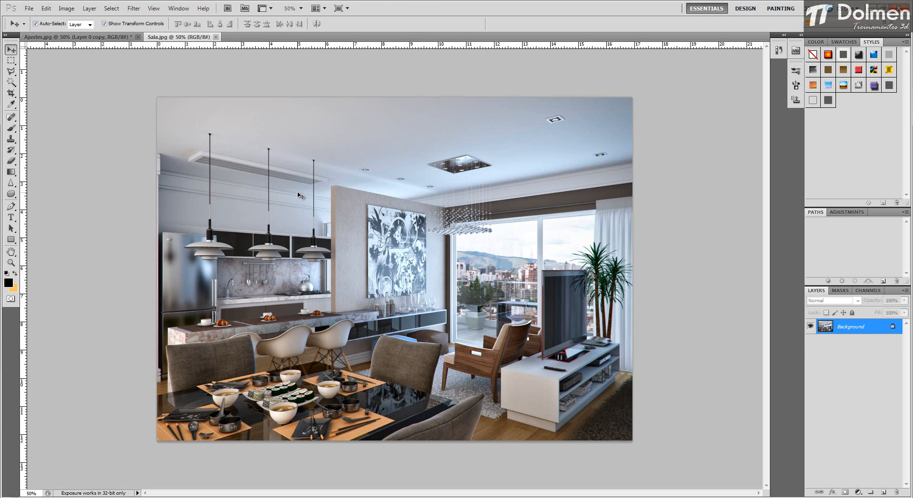
scroll(312, 268, "up", 1)
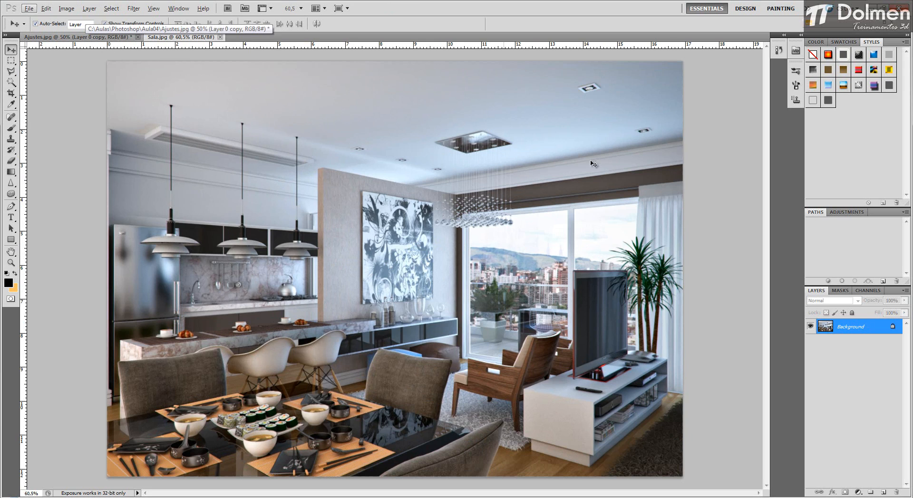
left_click(99, 38)
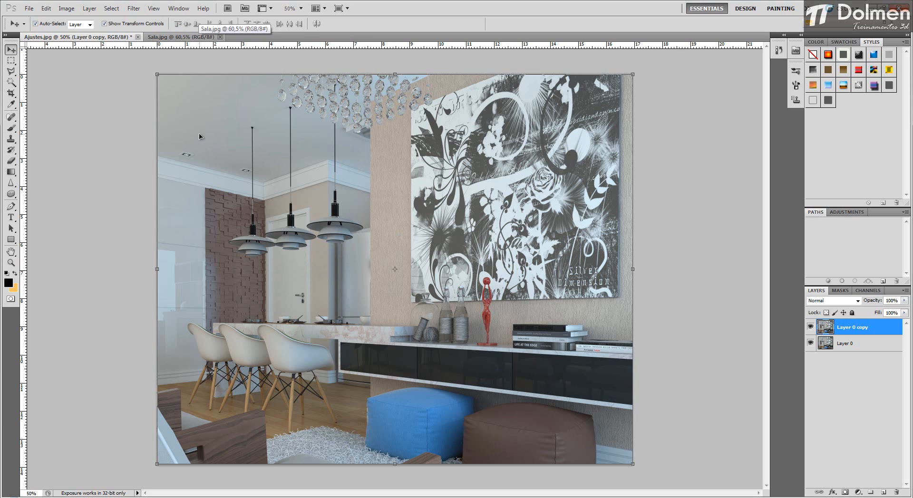
Start a Match Color adjustment on the Layer 0 copy using Sala.jpg as the source
left_click(64, 8)
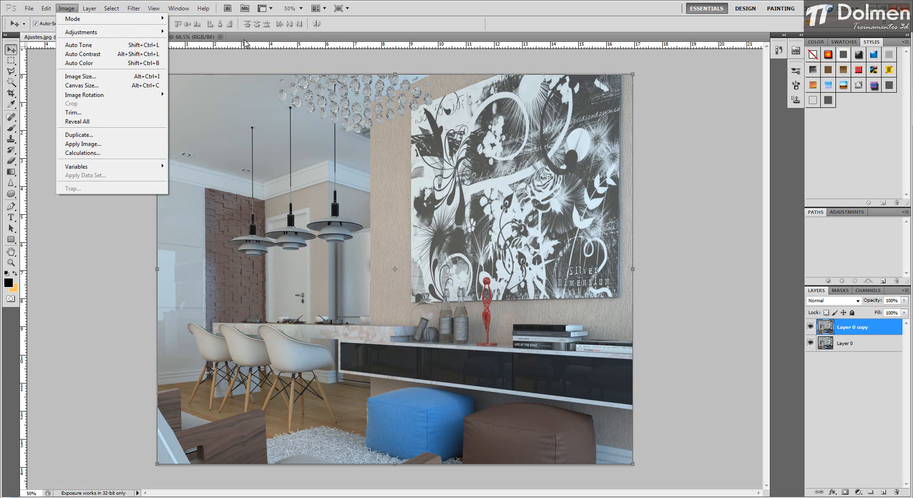
mouse_move(142, 31)
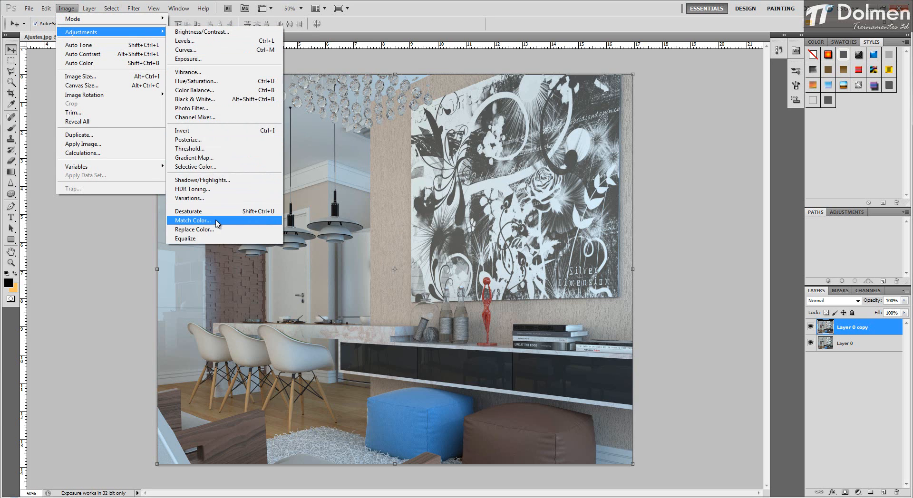
left_click(217, 221)
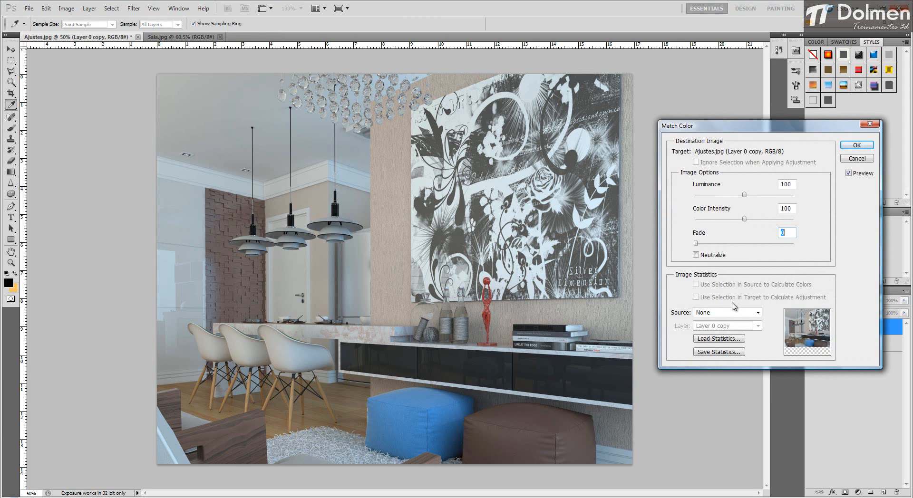
left_click(726, 315)
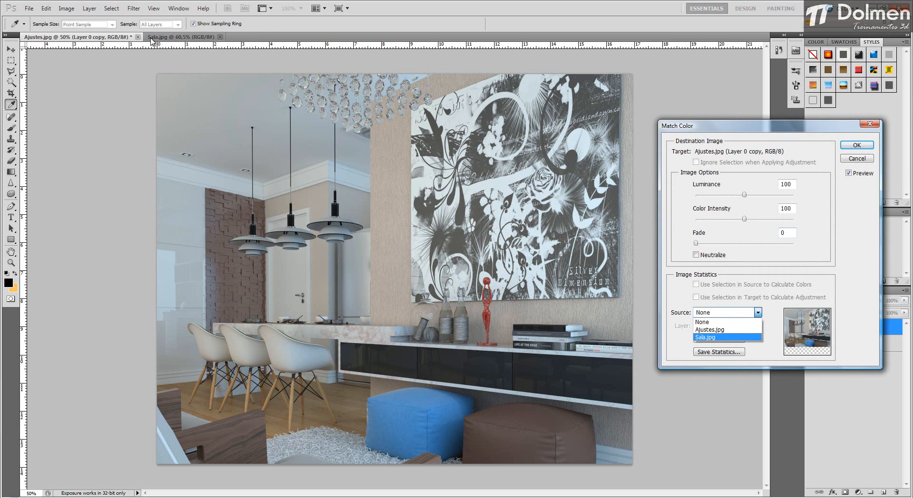
left_click(725, 336)
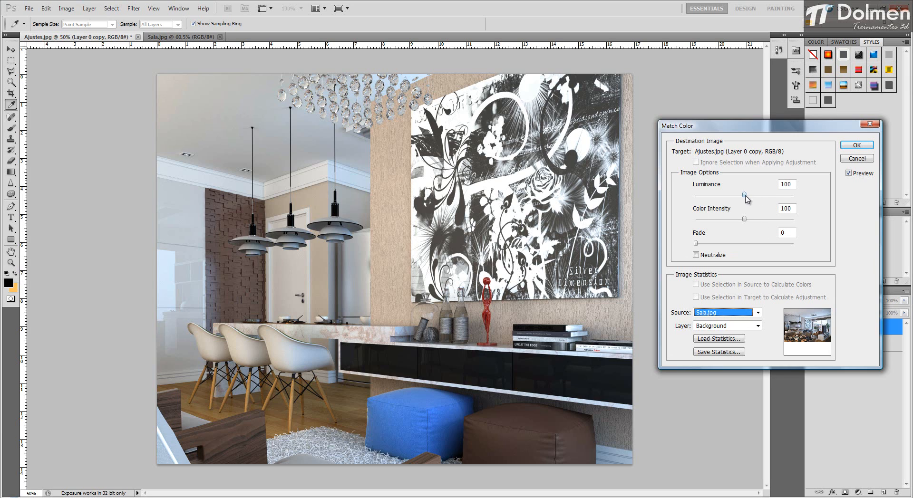
In Match Color, set Color Intensity to 95, Luminance to 141 and Fade to 8
mouse_move(744, 219)
left_mouse_down()
mouse_move(710, 224)
mouse_move(764, 224)
mouse_move(732, 229)
mouse_move(741, 227)
left_mouse_up()
left_click_drag(744, 195, 766, 204)
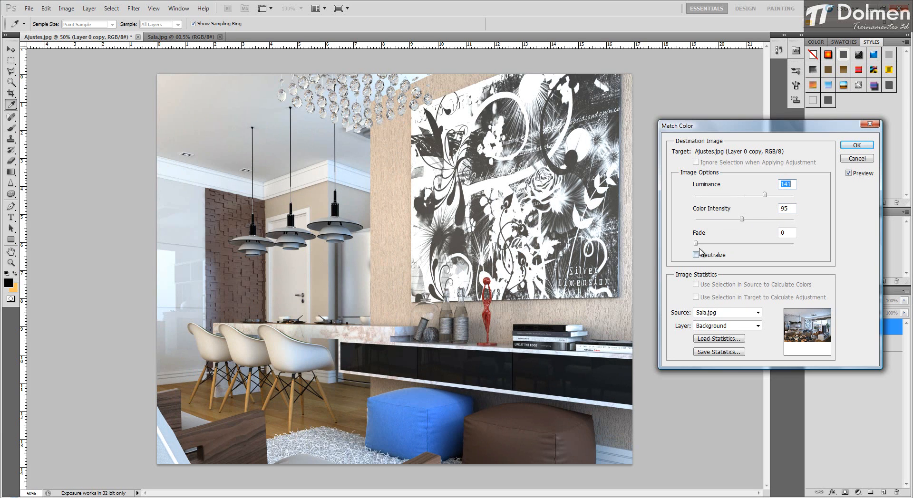
left_click_drag(697, 243, 762, 243)
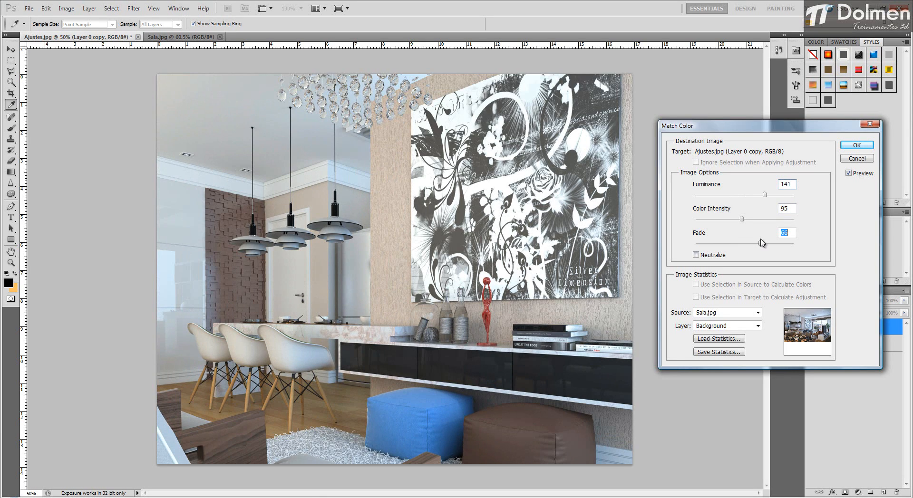
left_click_drag(752, 251, 704, 256)
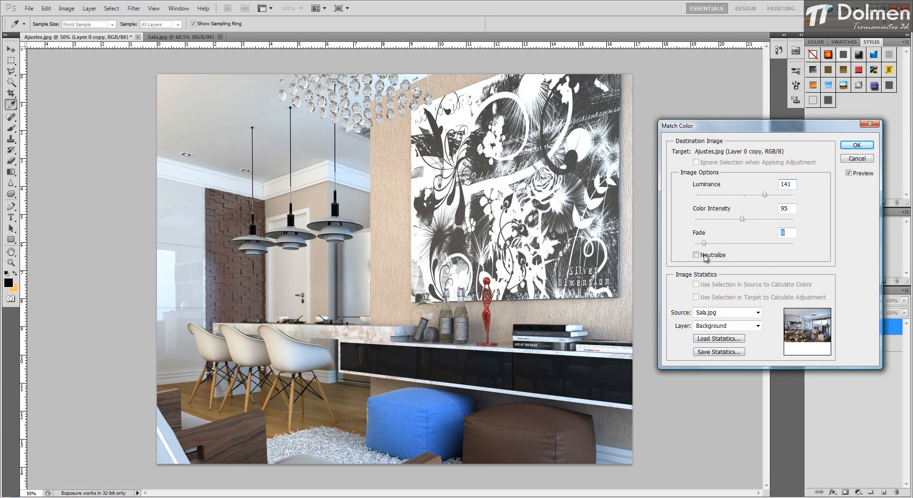
Compare the image with and without the Match Color changes, and discard the adjustment
left_click(862, 175)
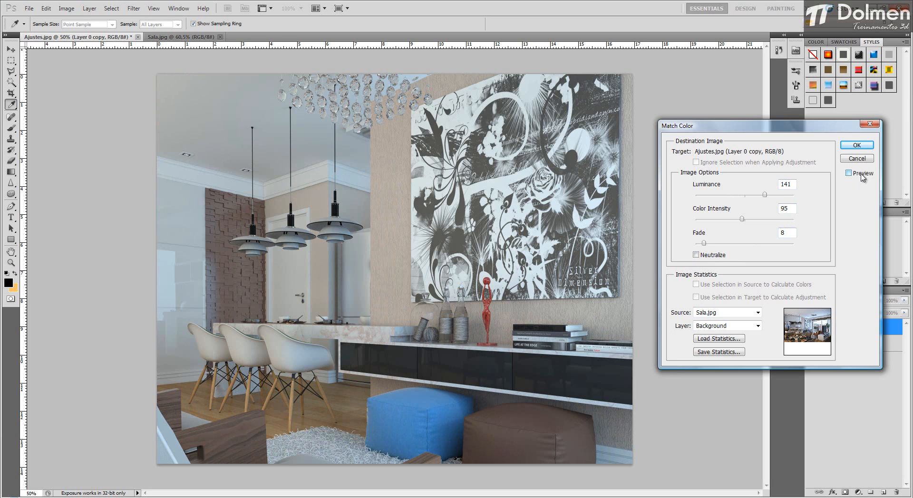
left_click(861, 175)
left_click(862, 175)
left_click(861, 175)
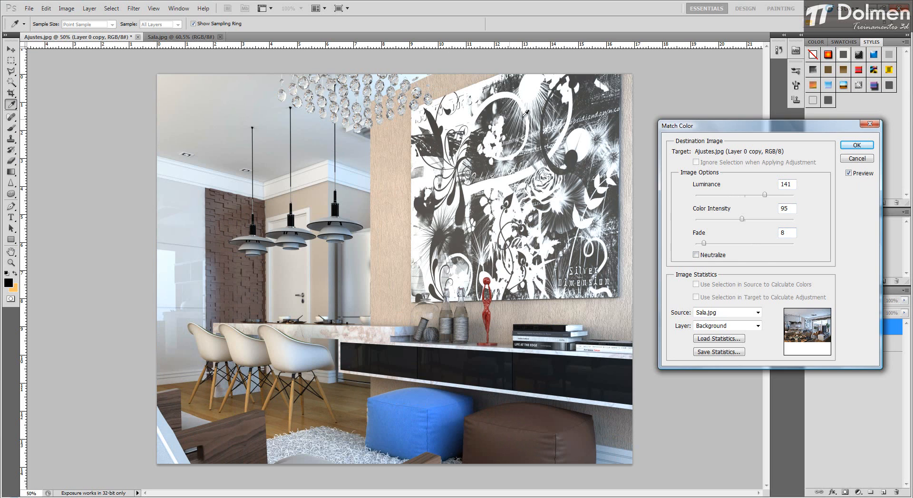
left_click(857, 159)
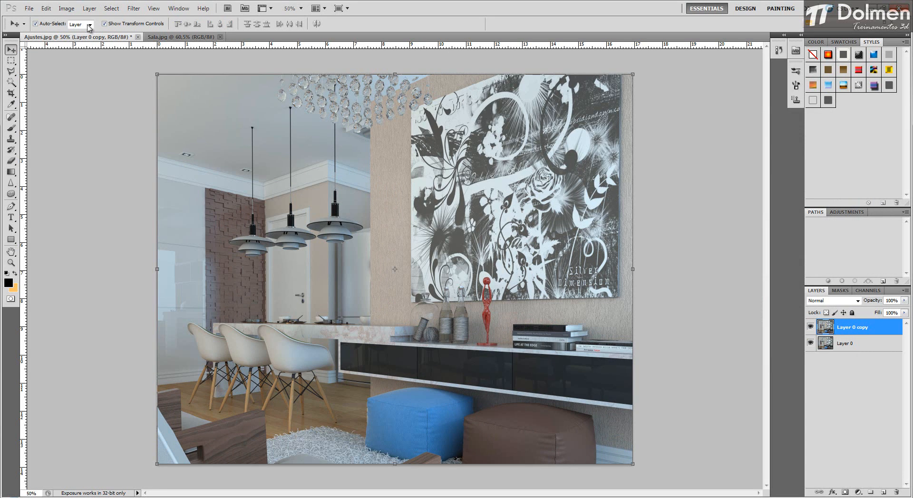
Review the image's pixel dimensions, document size and resolution in Image Size, and close it without changing anything
left_click(67, 9)
mouse_move(90, 32)
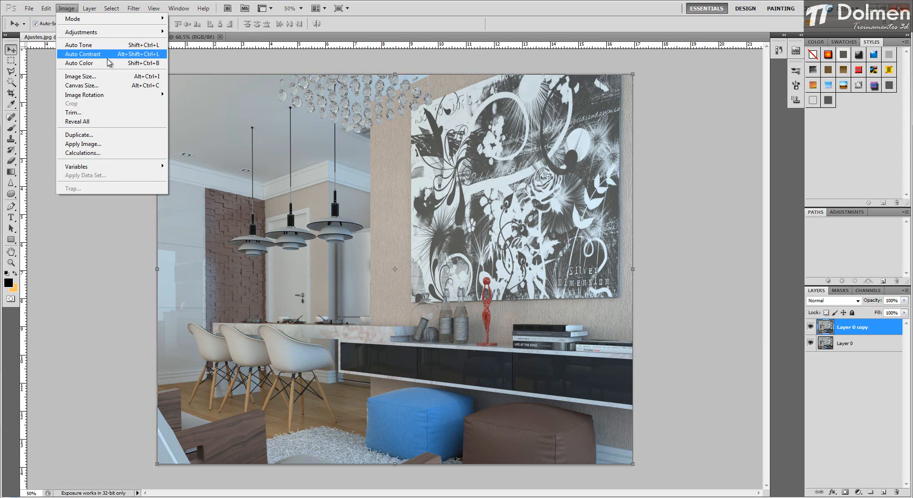
left_click(97, 80)
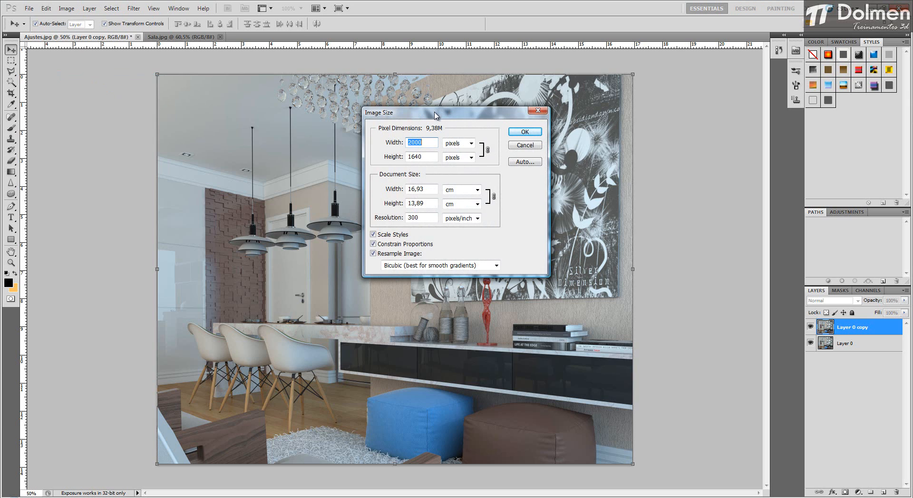
left_click_drag(437, 116, 638, 152)
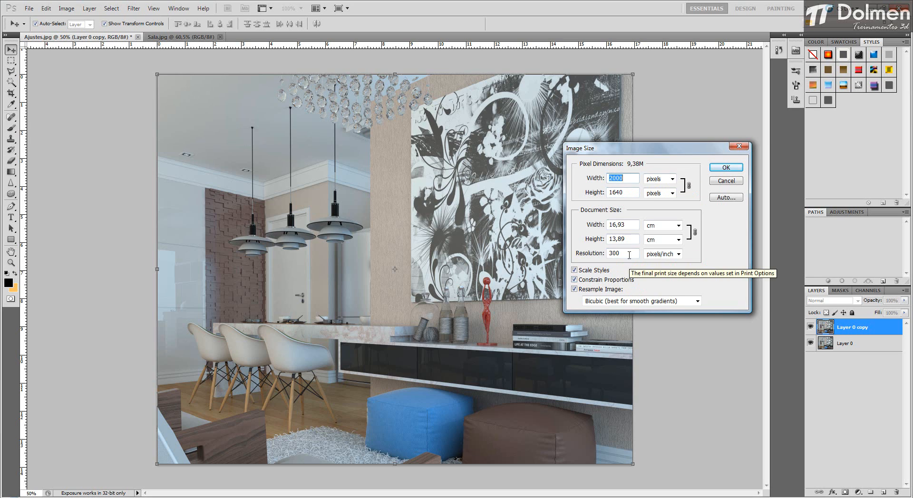
left_click(591, 254)
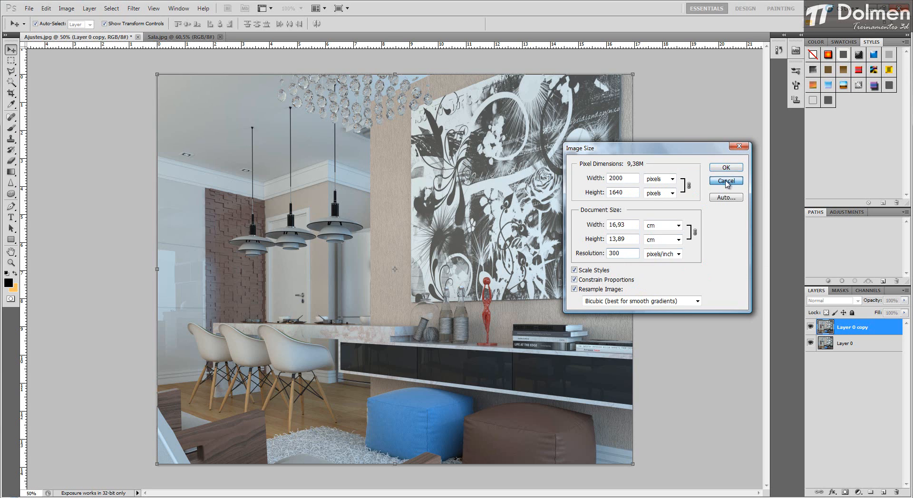
left_click(726, 182)
Switch the Canvas Size units to pixels and widen the canvas of Ajustes.jpg to 4000 pixels
left_click(66, 8)
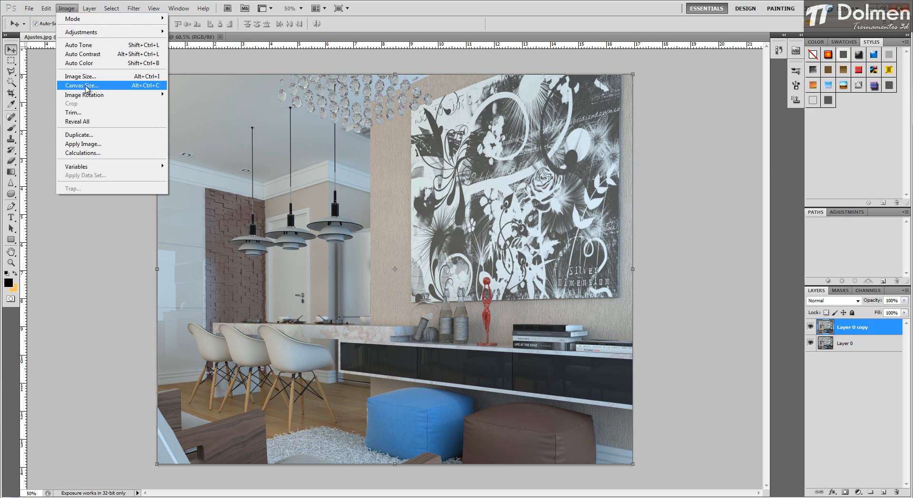
left_click(689, 109)
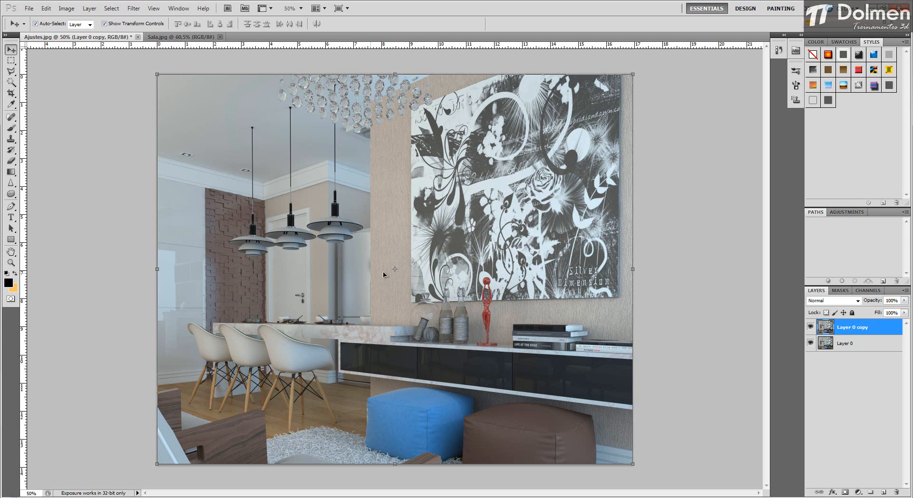
left_click(67, 10)
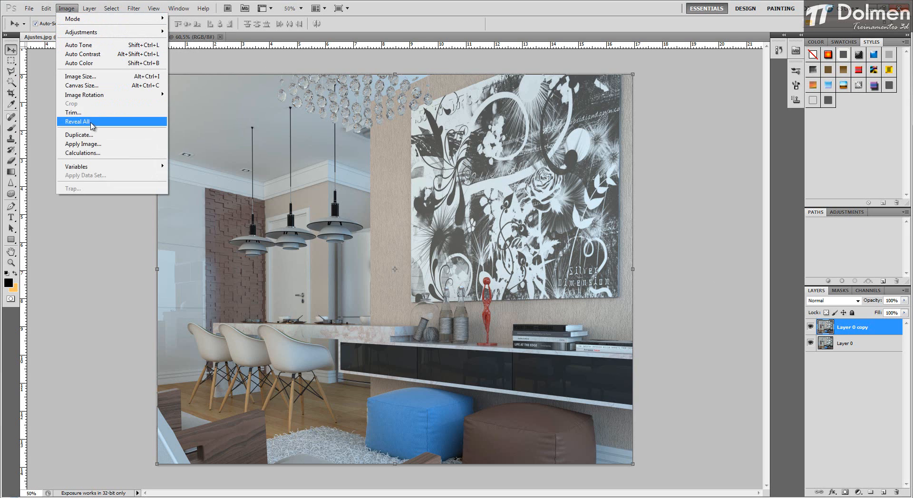
left_click(96, 86)
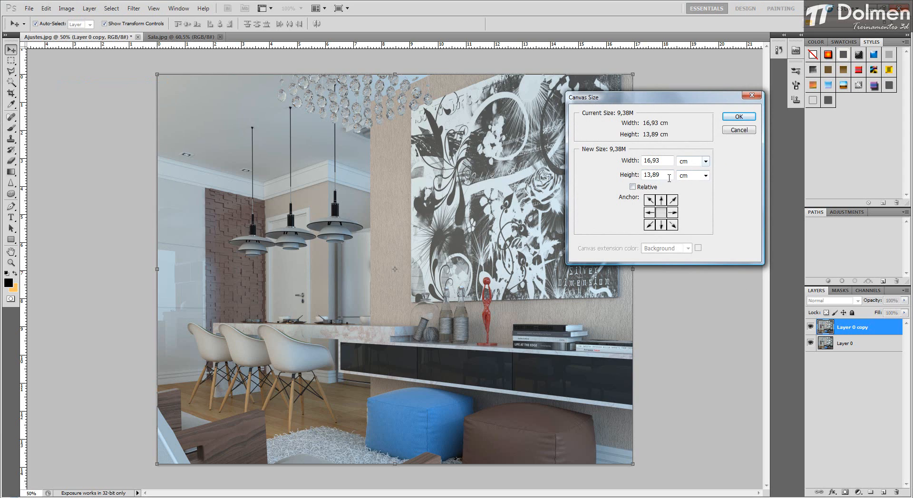
left_click(706, 161)
left_click(693, 178)
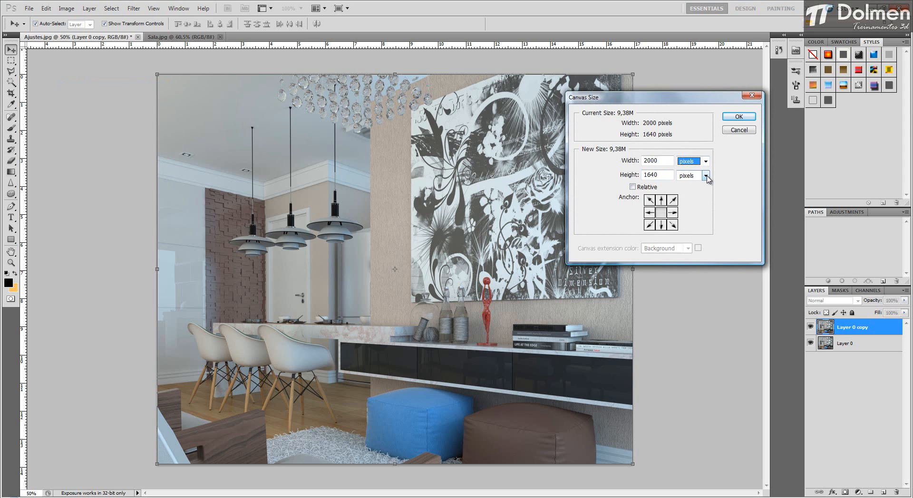
left_click(706, 175)
left_click(691, 194)
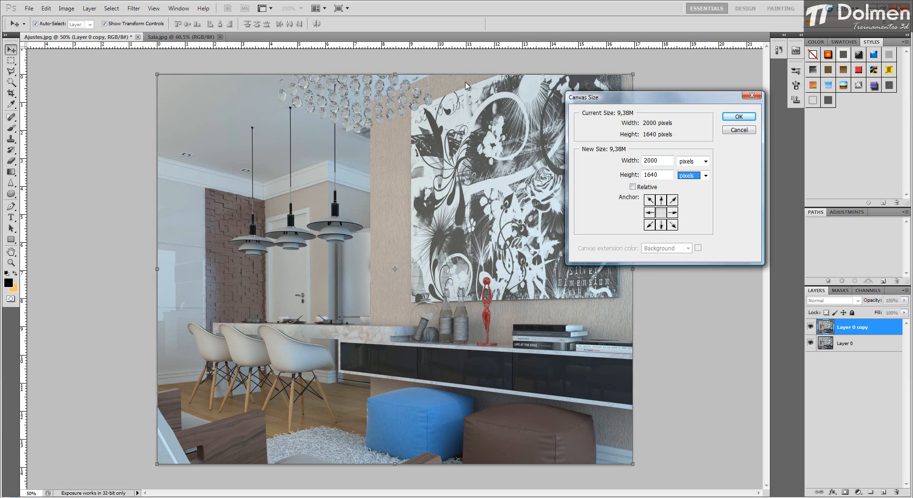
double_click(662, 160)
type("4000")
key("Return")
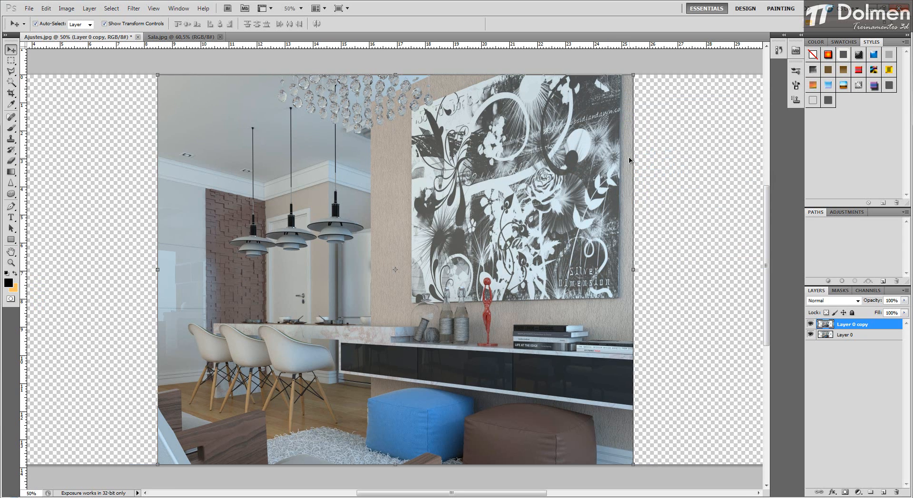
Move the Layer 0 copy to fill the left half of the widened canvas
scroll(444, 194, "down", 5)
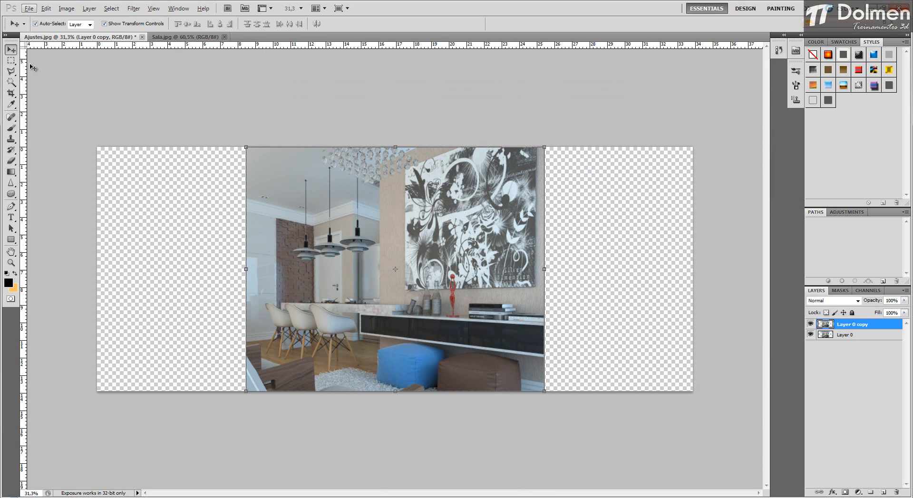
left_click_drag(370, 216, 224, 218)
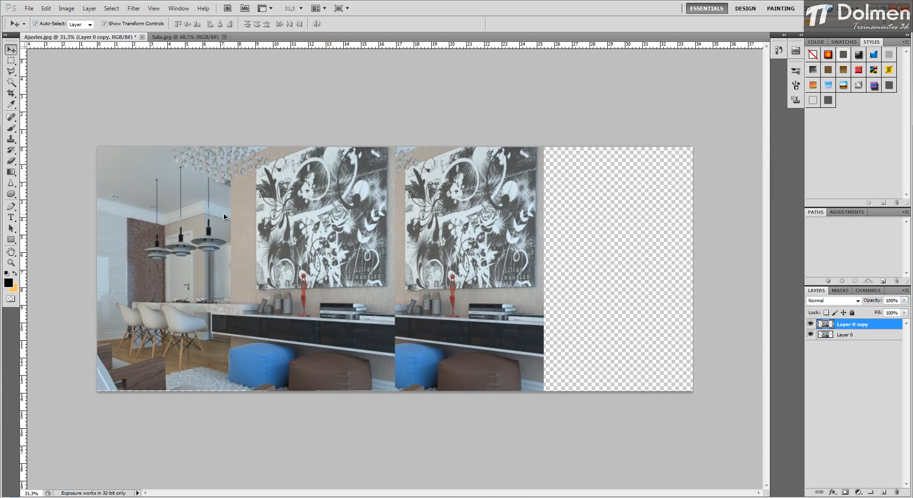
scroll(204, 258, "up", 3)
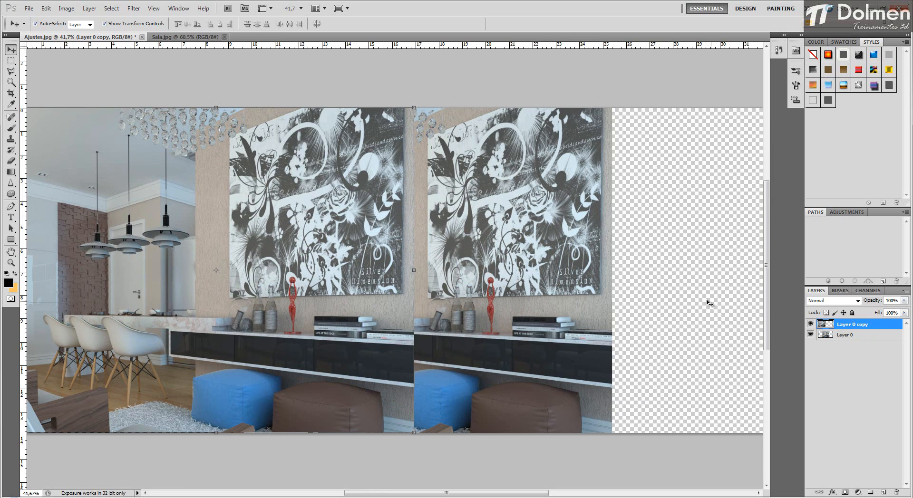
Duplicate the Layer 0 copy, place the duplicate in the right half of the canvas, and select each image in turn
key("ctrl+j")
left_click_drag(245, 220, 617, 225)
scroll(540, 233, "down", 2)
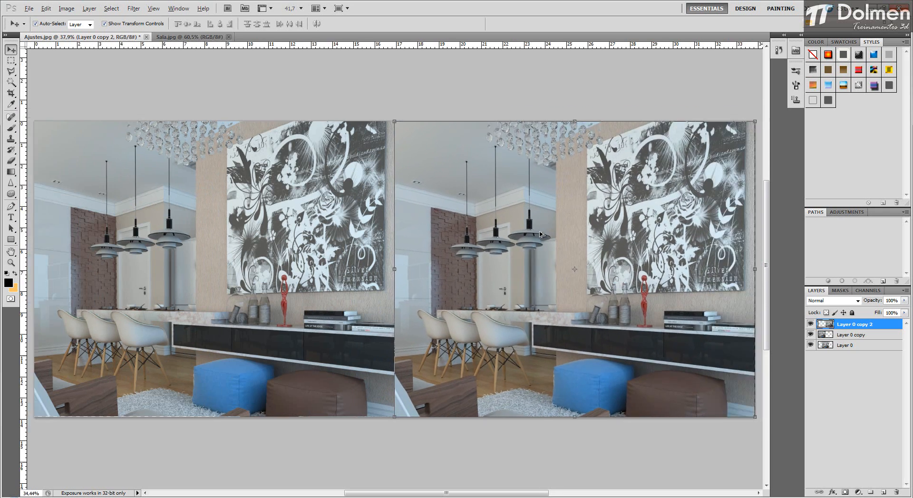
scroll(541, 233, "down", 4)
scroll(426, 220, "up", 3)
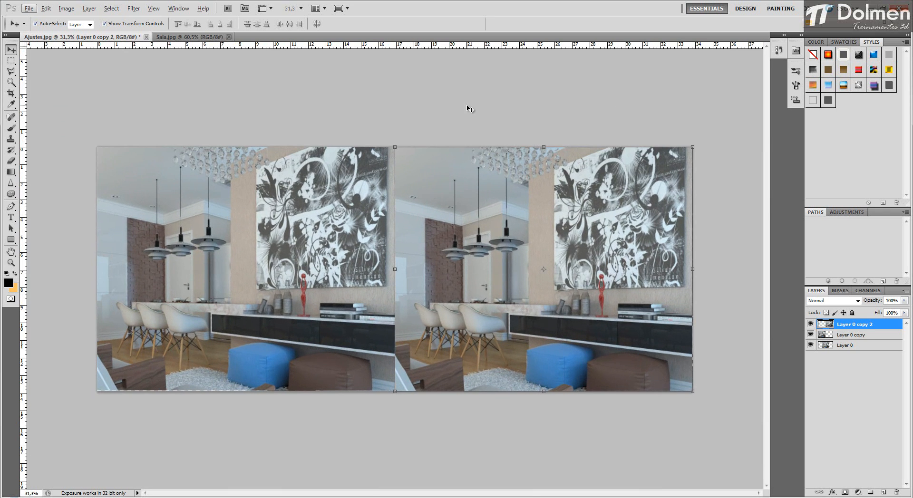
left_click(468, 108)
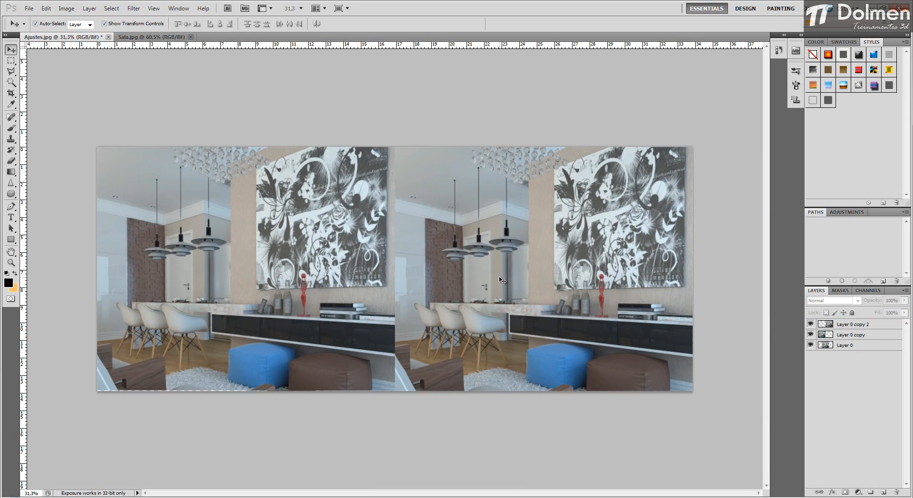
left_click(258, 241)
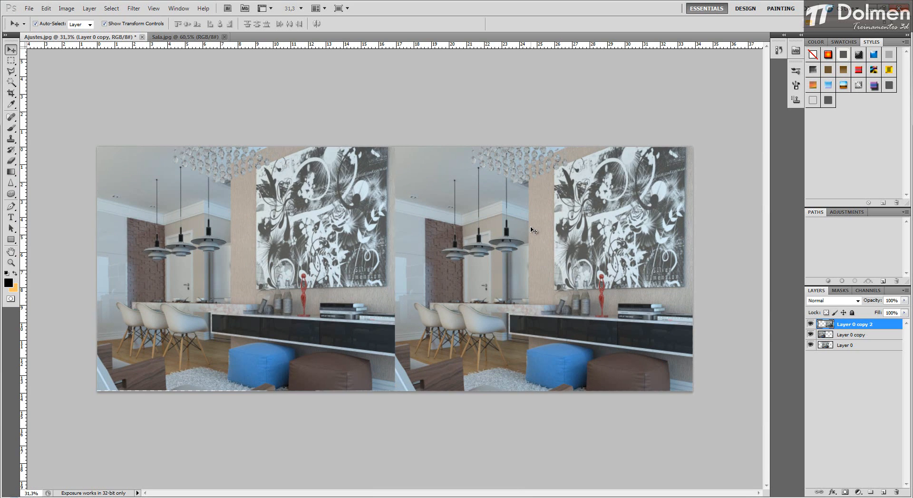
left_click(531, 228)
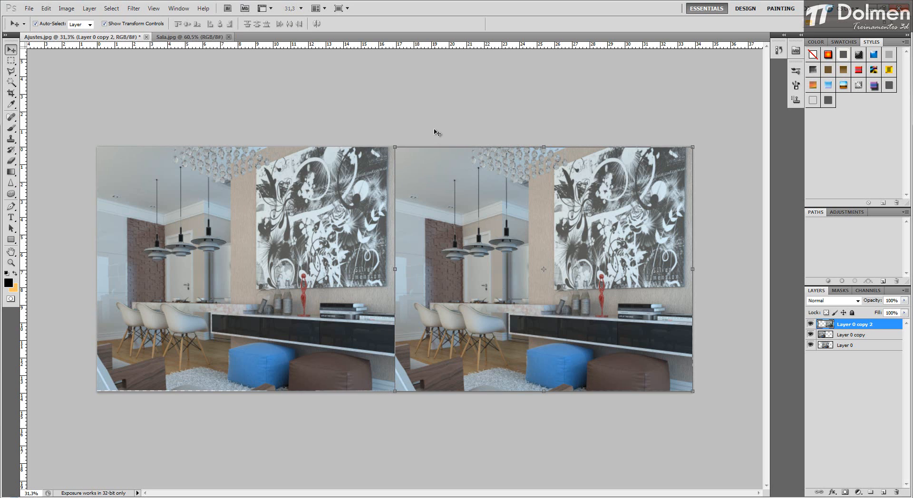
Undo the layer duplication, the layer moves and the canvas enlargement
key("ctrl+alt+z")
key("ctrl+alt+z")
key("ctrl+alt+z")
key("ctrl+alt+z")
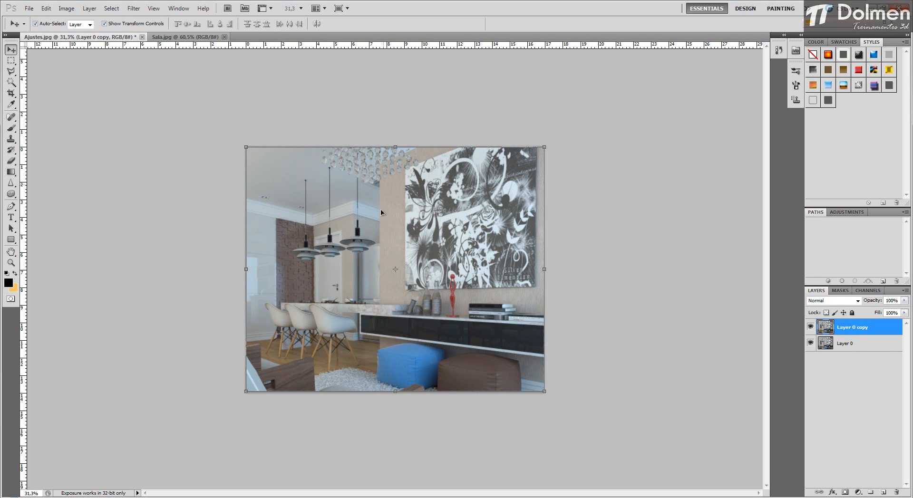
scroll(399, 251, "up", 5)
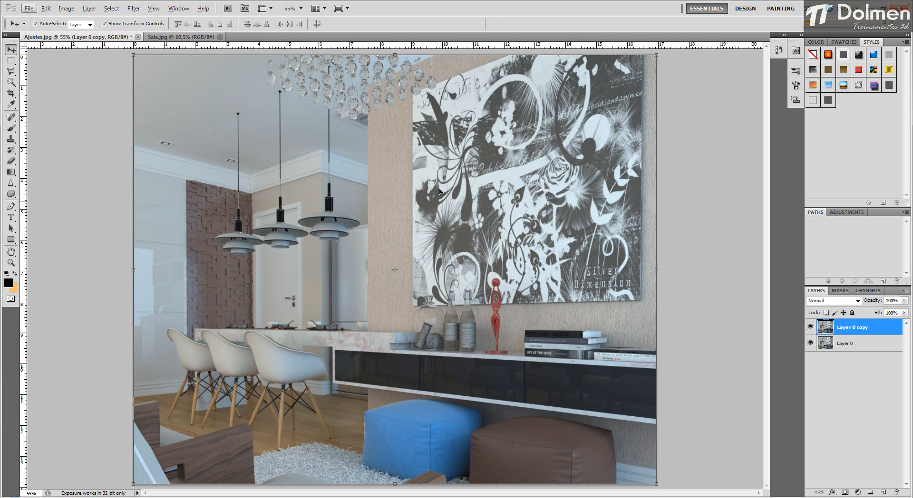
Flip the whole canvas horizontally
left_click(66, 9)
mouse_move(157, 32)
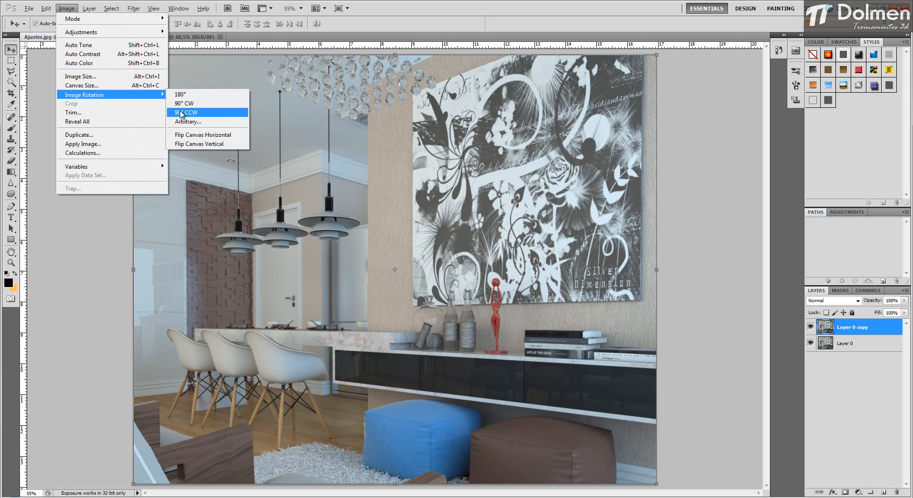
left_click(208, 122)
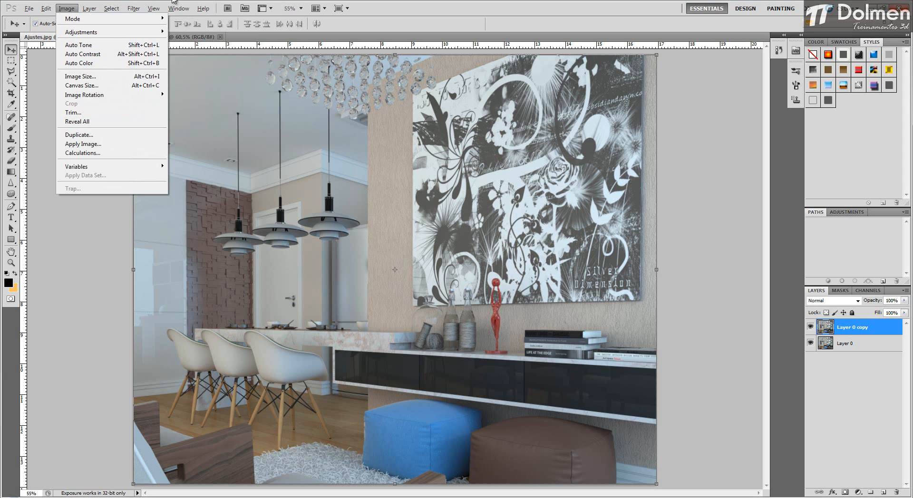
left_click(111, 8)
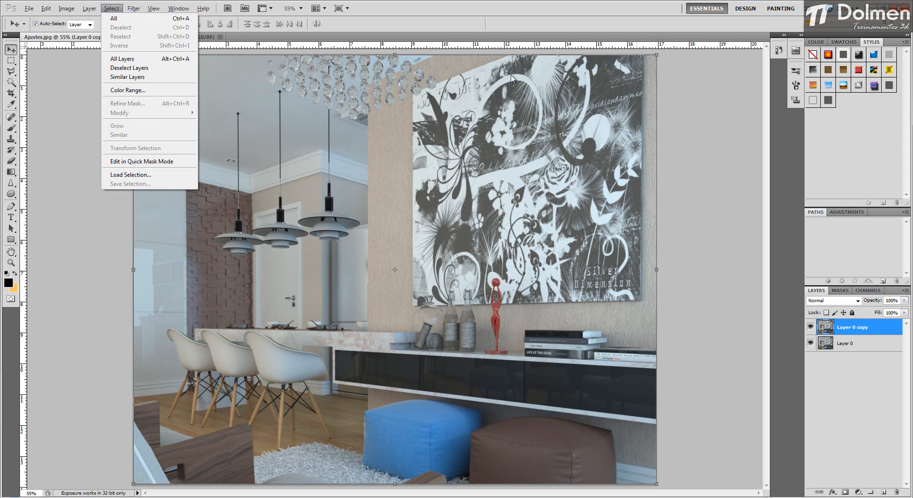
mouse_move(68, 8)
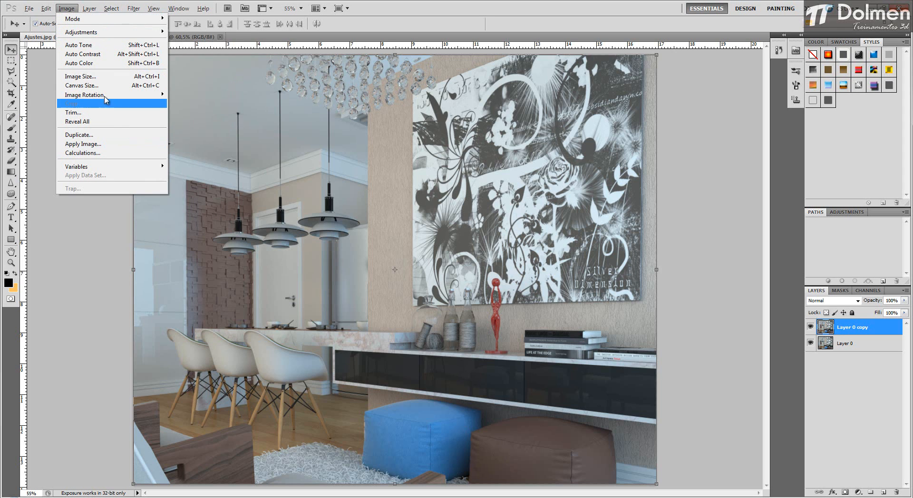
mouse_move(95, 95)
left_click(220, 136)
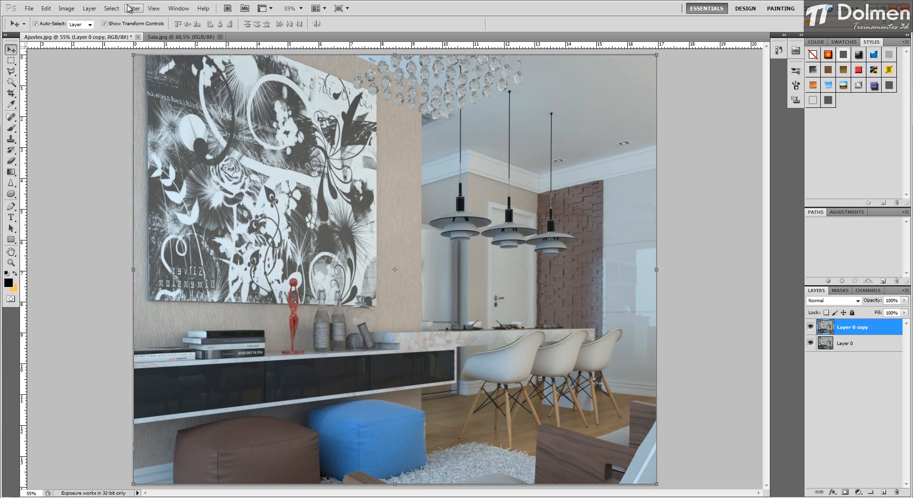
Flip the canvas horizontally a second time to restore its original orientation
left_click(66, 8)
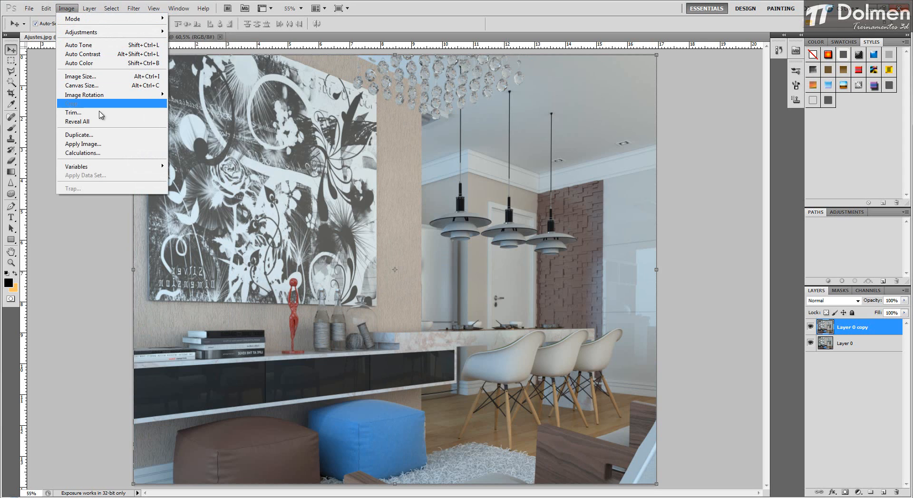
mouse_move(103, 95)
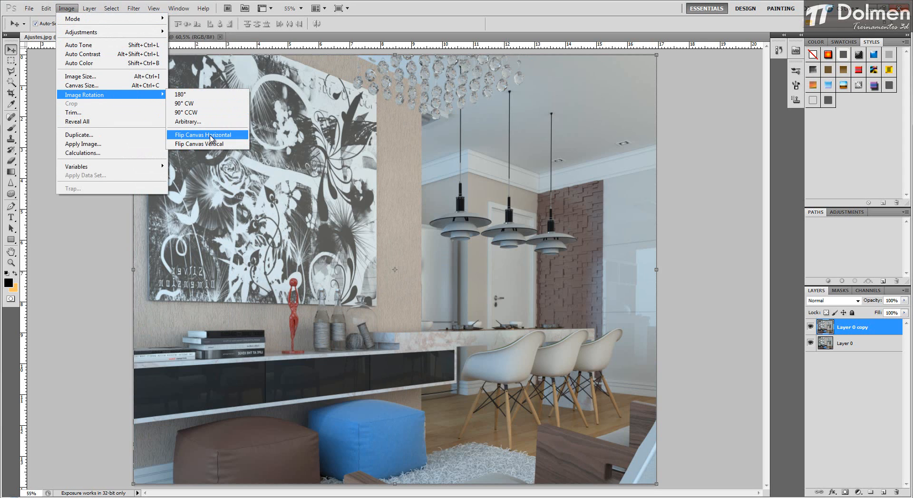
left_click(217, 136)
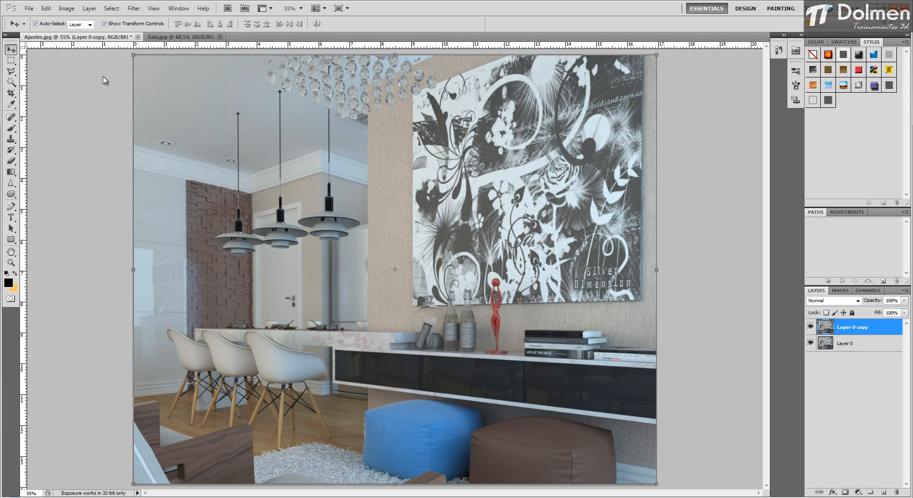
Deselect all layers to check which image adjustments are available without a selection, and reselect the Layer 0 copy
left_click(97, 97)
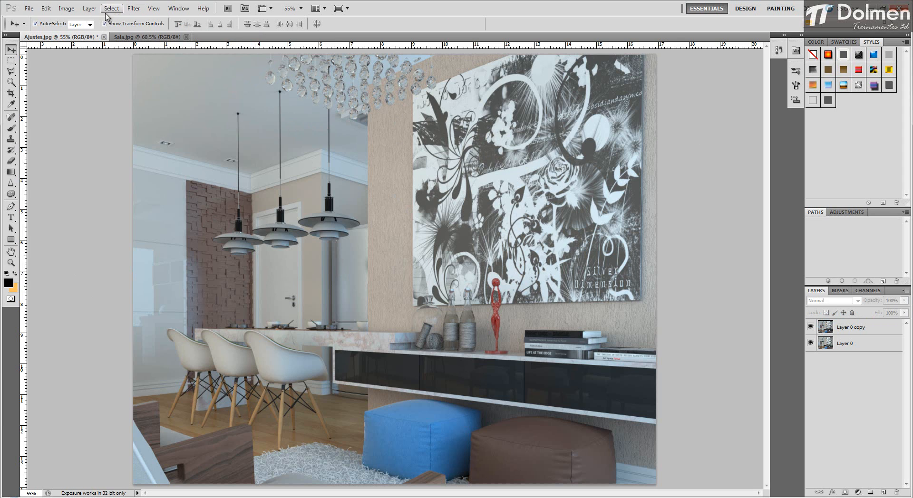
left_click(66, 8)
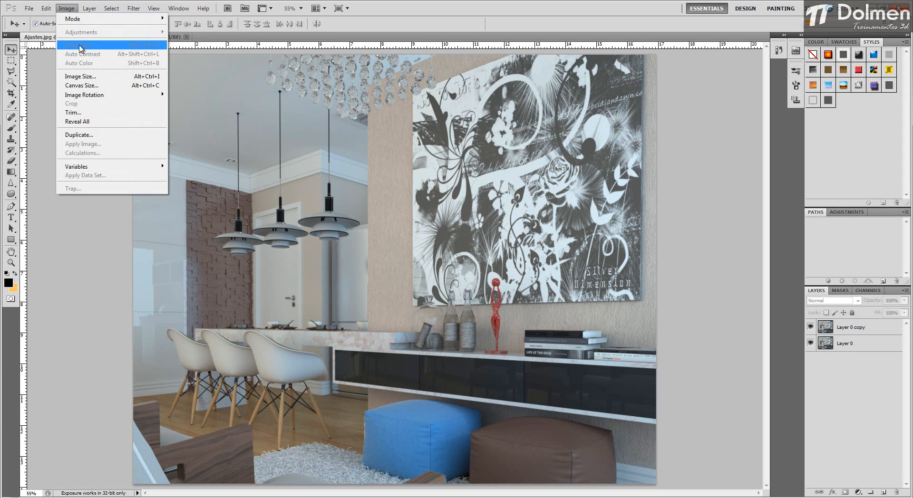
left_click(494, 4)
left_click(830, 328)
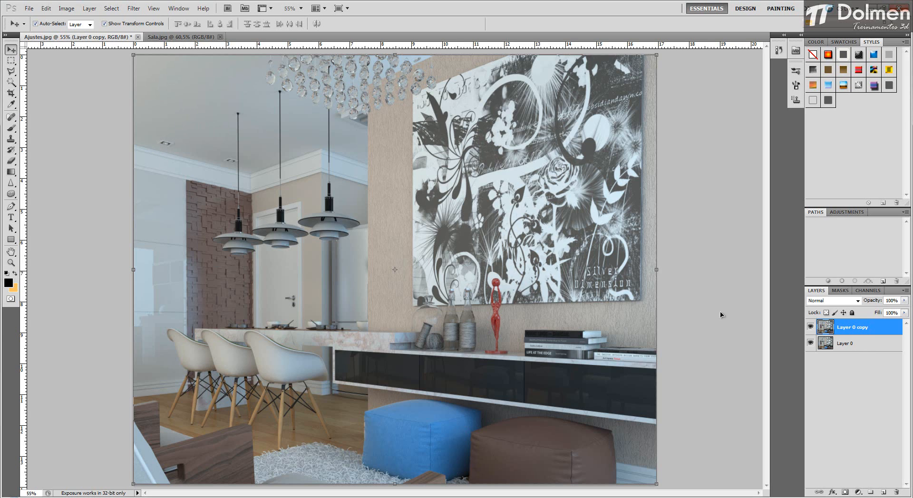
Apply a Color Balance adjustment to the Layer 0 copy with midtone color levels +17, 0 and -18
left_click(71, 10)
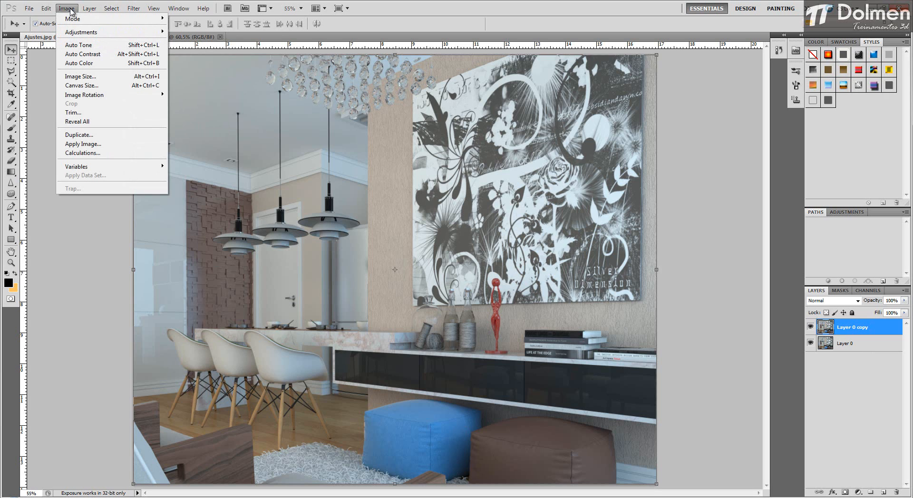
mouse_move(79, 32)
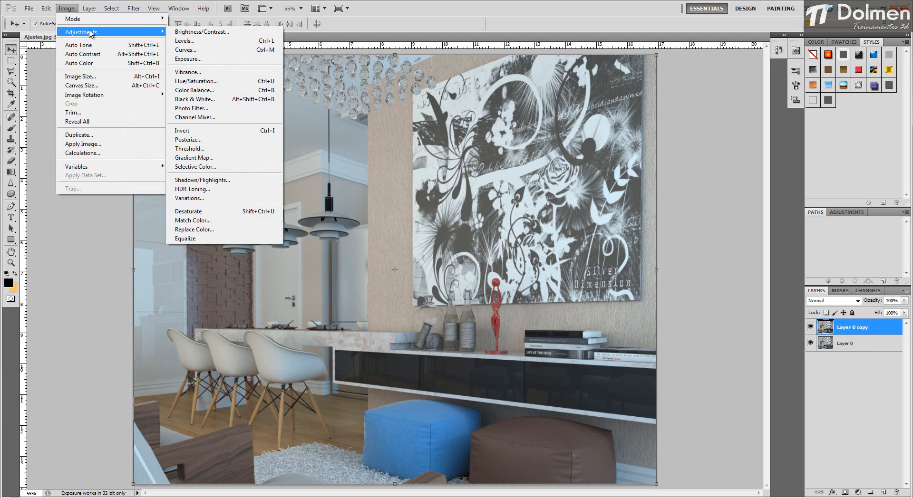
left_click(194, 90)
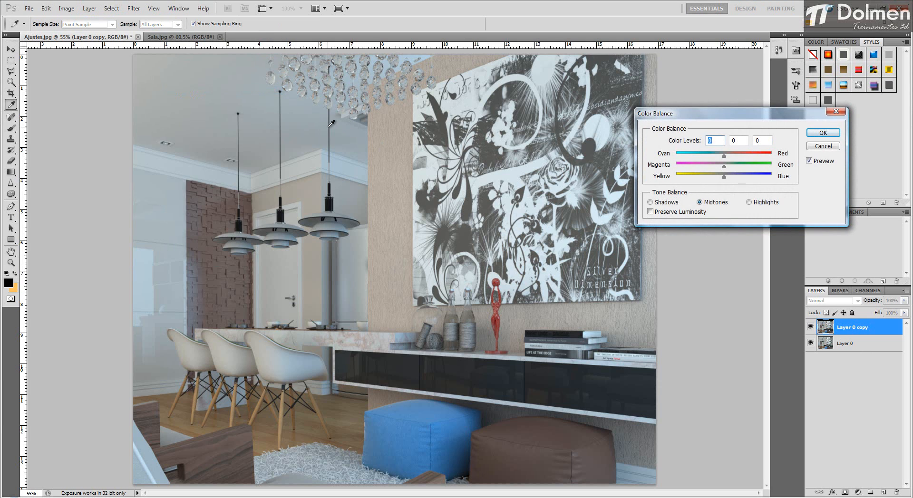
left_click_drag(724, 178, 713, 158)
left_click(749, 202)
left_click(710, 204)
left_click_drag(717, 176, 715, 176)
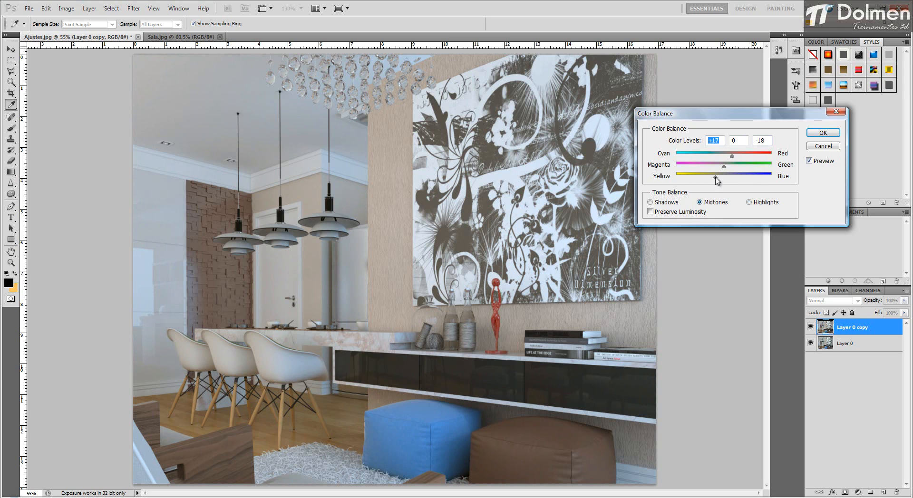
left_click(823, 133)
key("v")
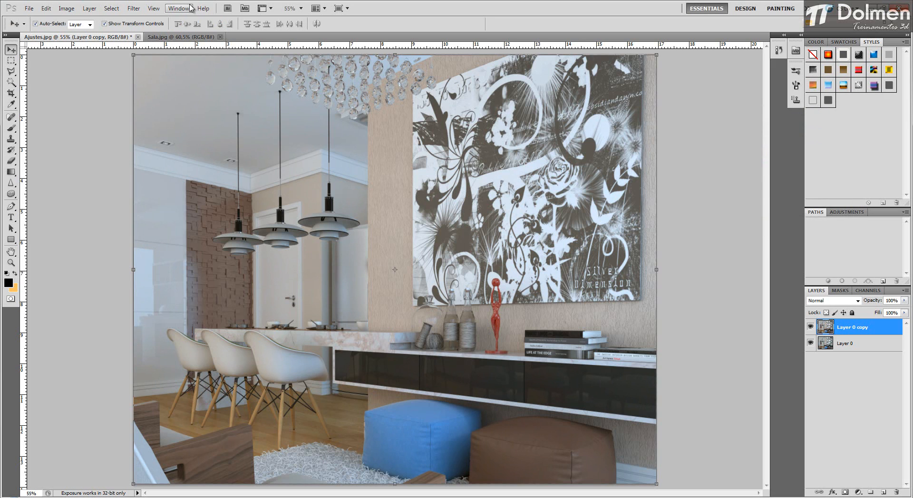
Apply Levels to the Layer 0 copy, raising the black input above 14 with midtones at 1,07 and the white input at 231
left_click(66, 8)
mouse_move(114, 32)
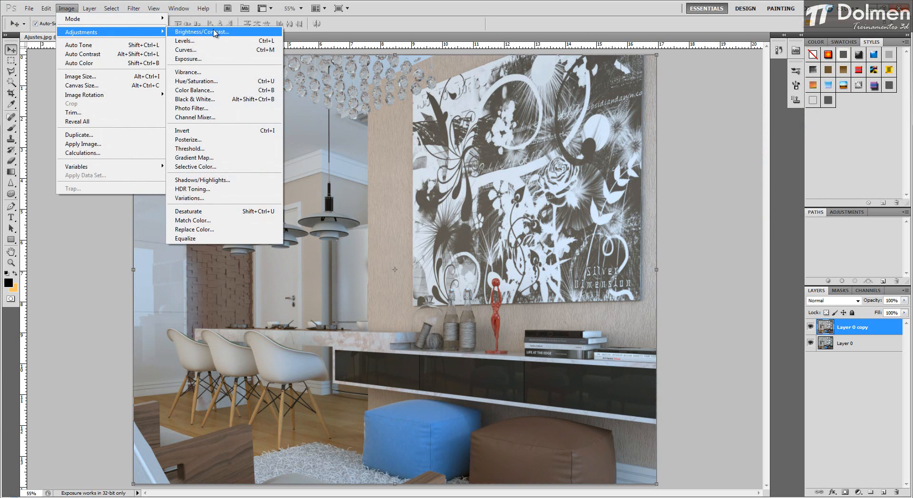
left_click(220, 42)
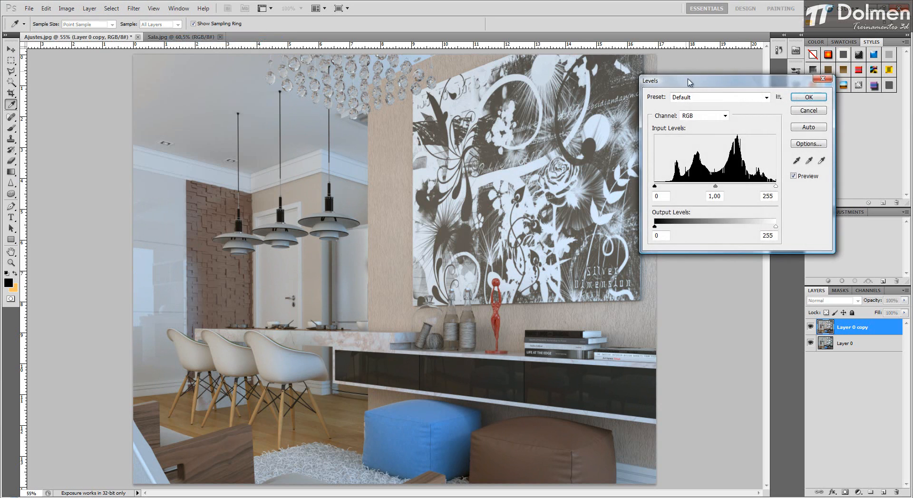
left_click_drag(654, 186, 661, 186)
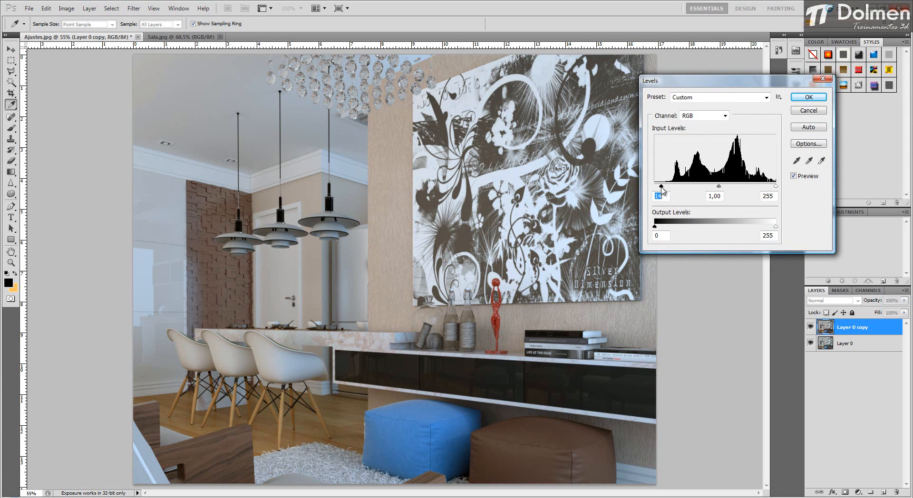
left_click_drag(777, 185, 769, 190)
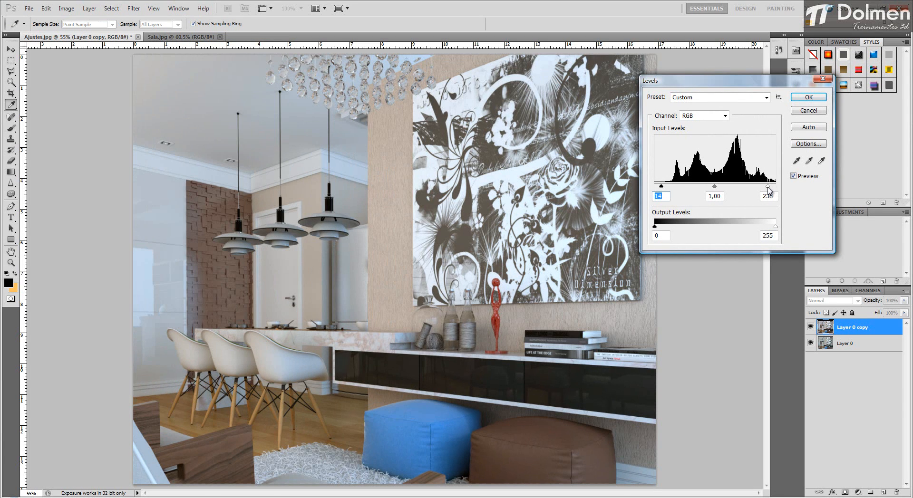
left_click_drag(714, 186, 712, 189)
left_click_drag(767, 186, 764, 190)
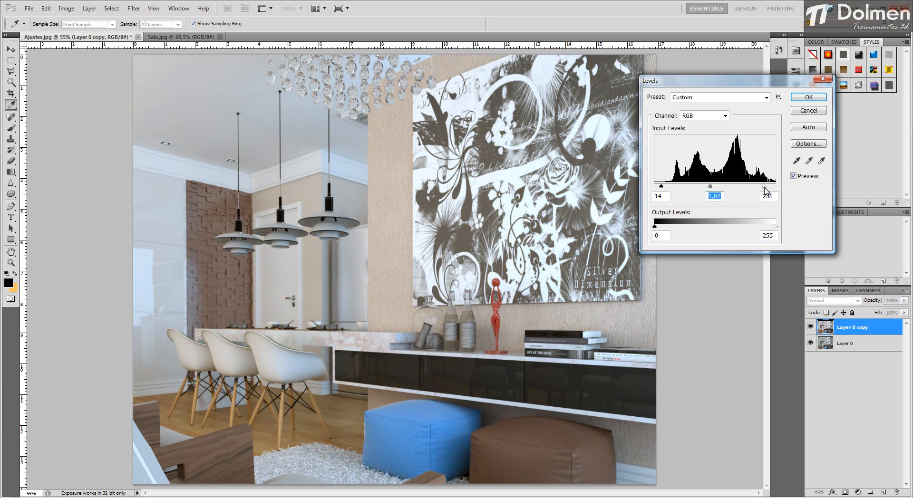
left_click_drag(661, 185, 664, 190)
left_click(807, 97)
key("v")
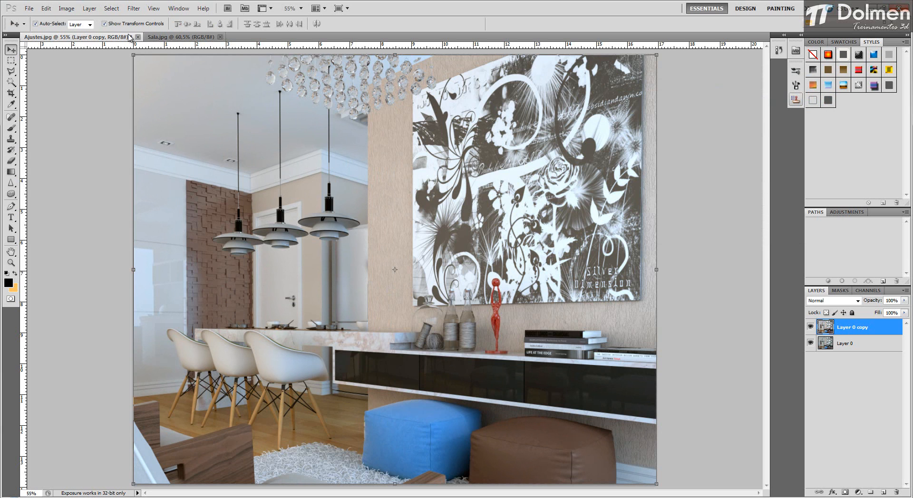
Apply an RGB Curves adjustment with points at input 39, output 32 and input 195, output 196
left_click(66, 8)
mouse_move(101, 32)
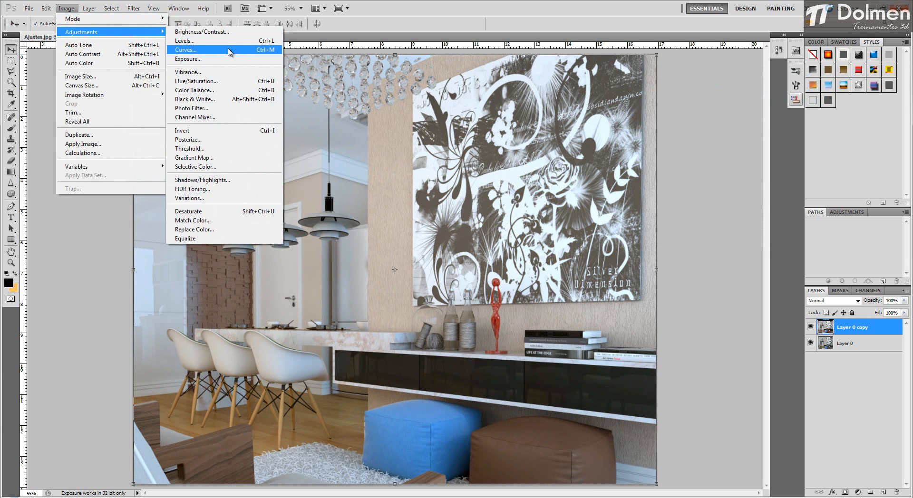
left_click(188, 50)
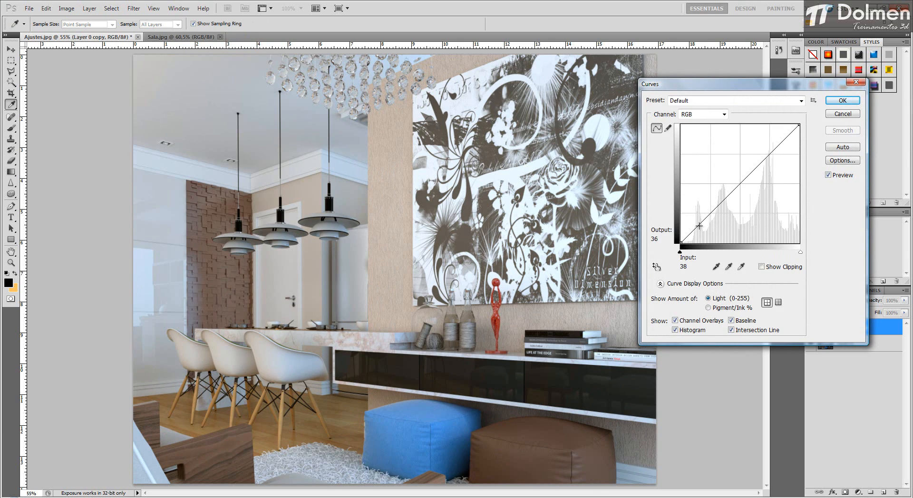
left_click_drag(699, 226, 698, 228)
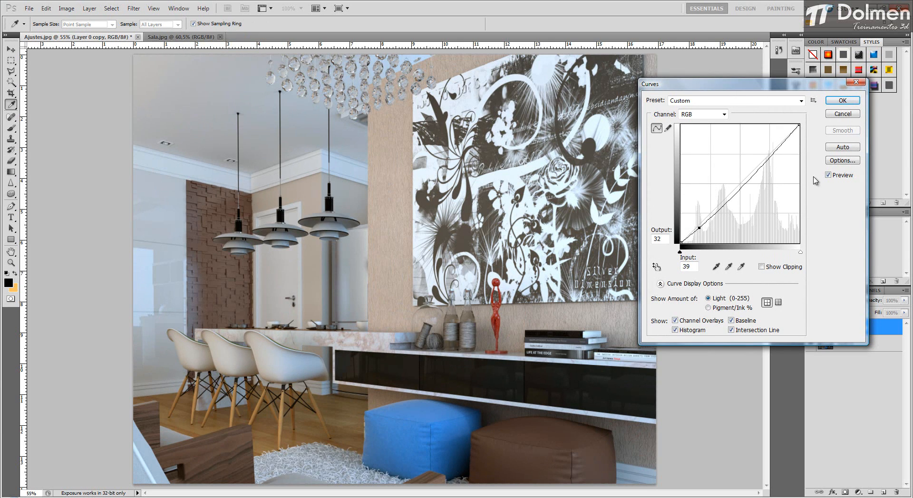
left_click_drag(773, 154, 771, 152)
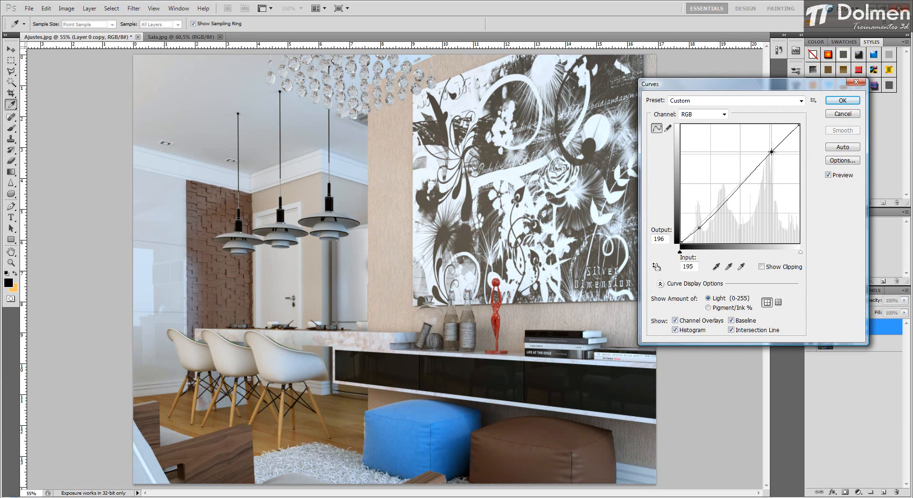
left_click(850, 101)
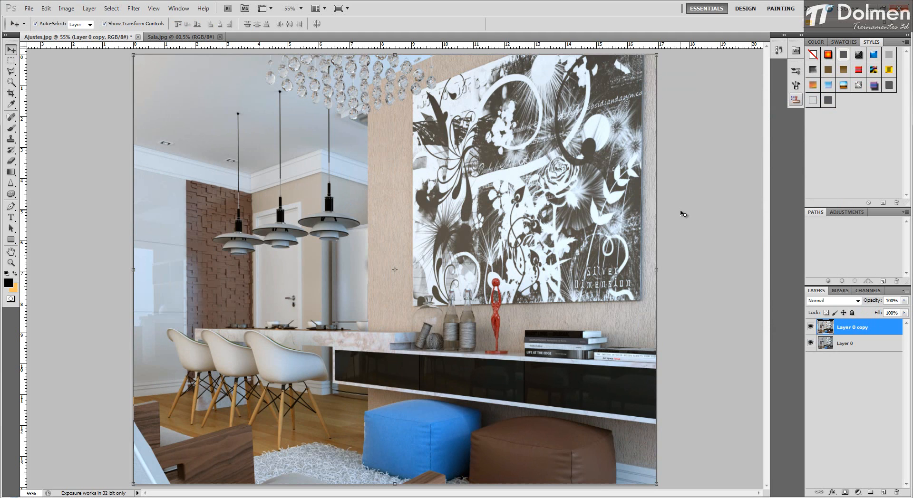
Duplicate the Layer 0 copy and desaturate the new duplicate
right_click(850, 327)
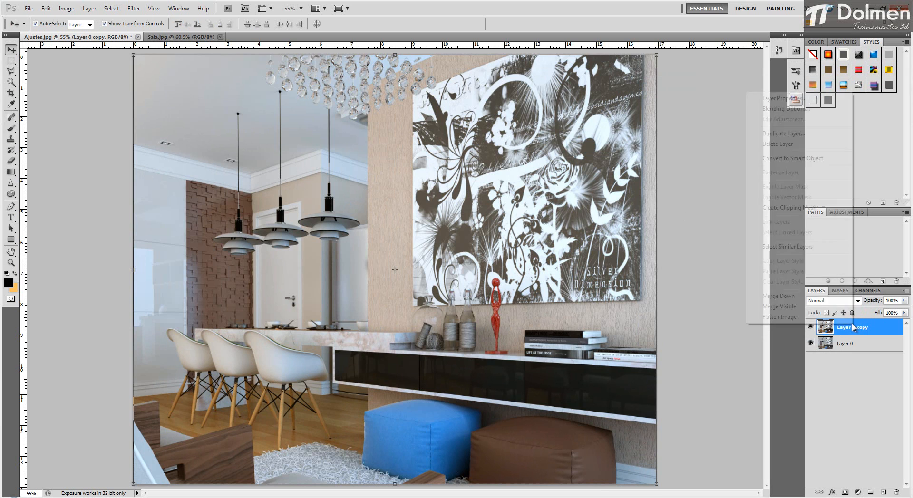
left_click(783, 133)
key("Return")
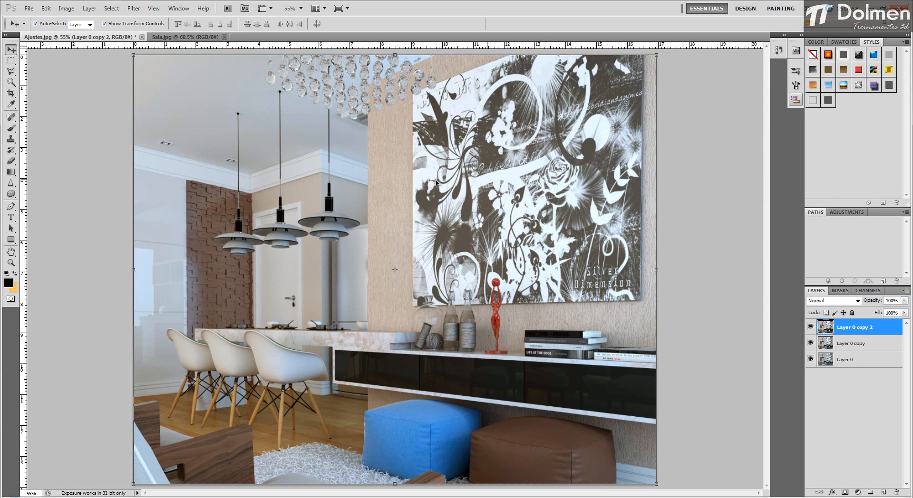
left_click(66, 8)
mouse_move(74, 33)
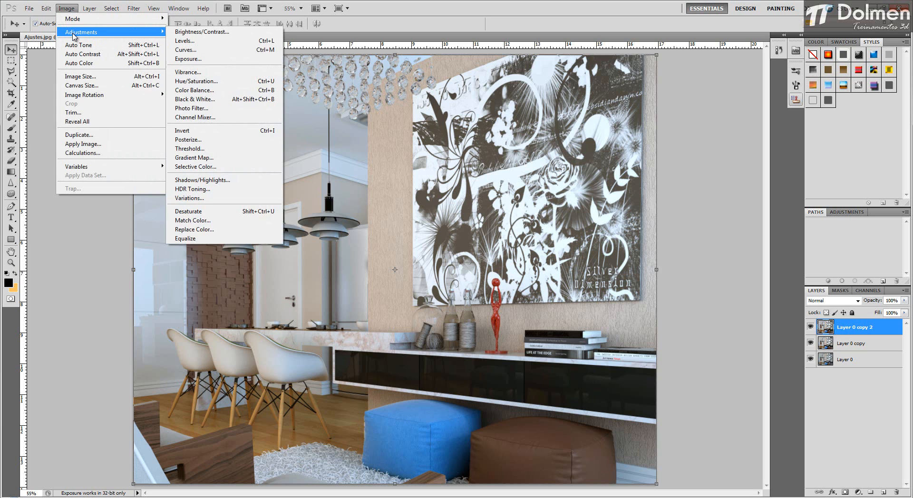
left_click(238, 212)
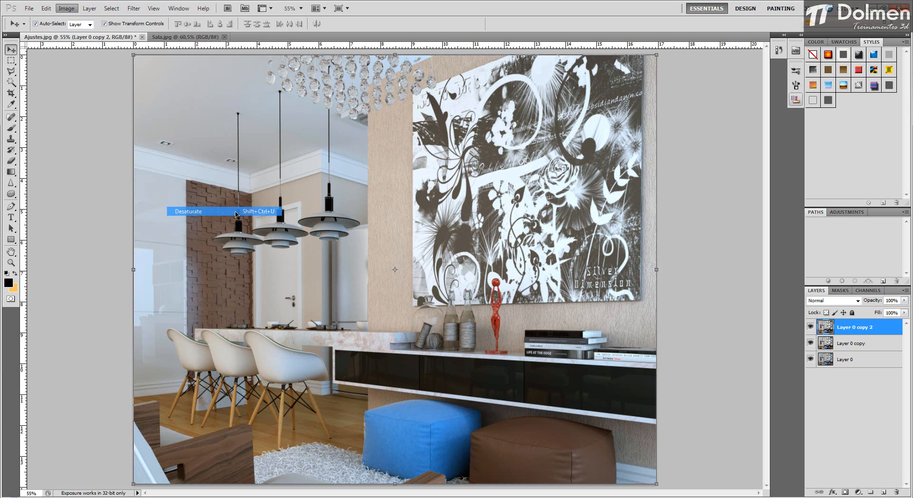
Blend the desaturated layer in Overlay mode at 46% opacity
left_click(857, 301)
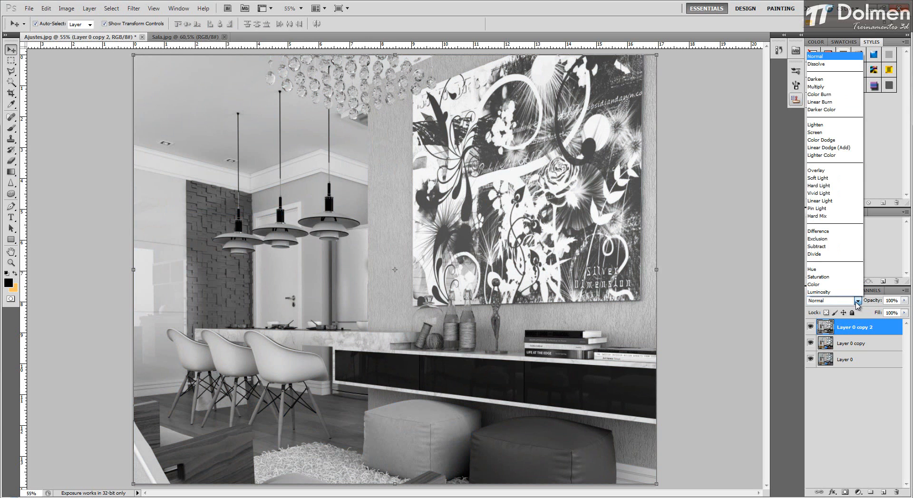
left_click(841, 171)
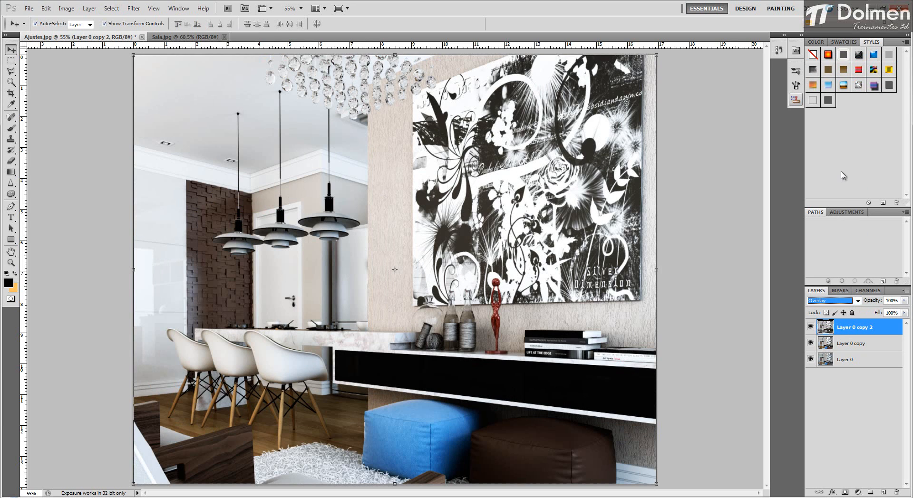
left_click(904, 301)
left_click(877, 310)
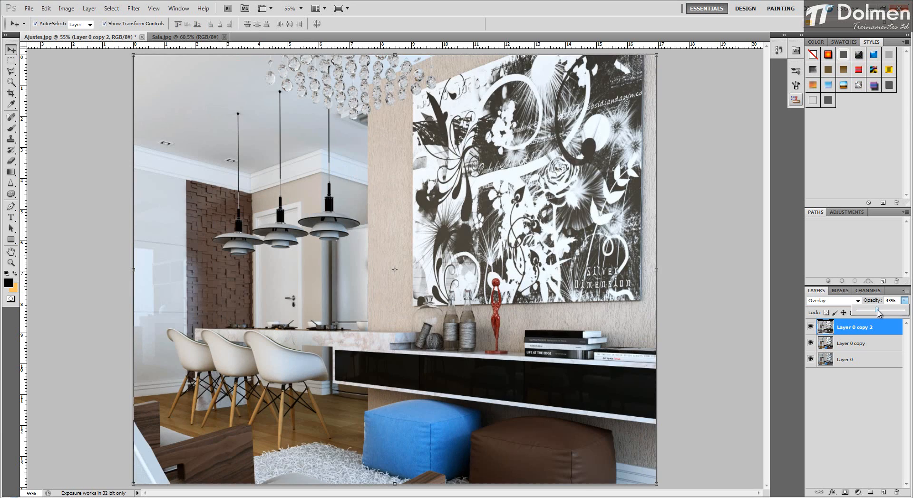
left_click_drag(879, 314, 879, 312)
left_click(862, 395)
Try duplicating the Overlay layer to intensify the contrast, and undo the duplication
left_click(853, 327)
right_click(850, 328)
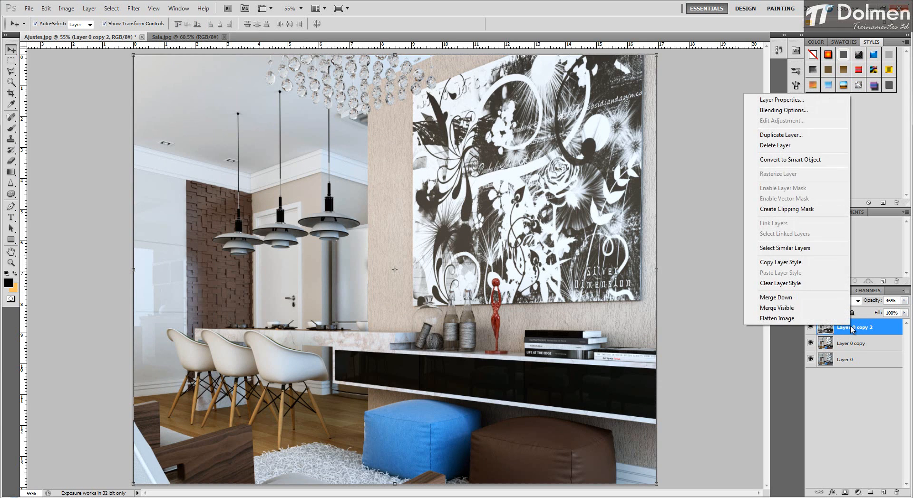
left_click(795, 135)
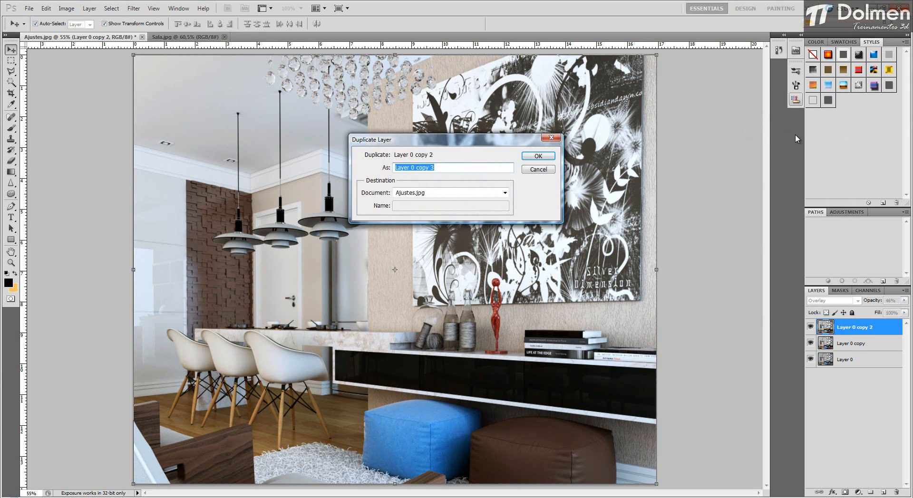
key("Return")
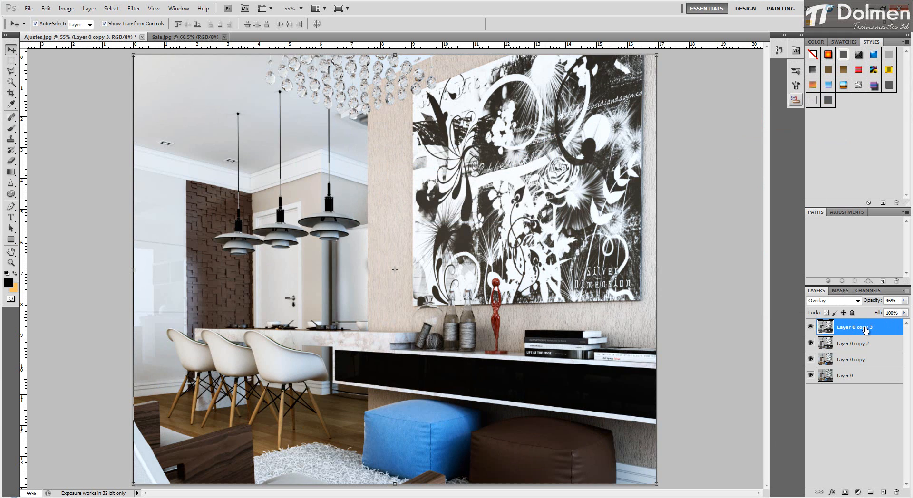
key("ctrl+z")
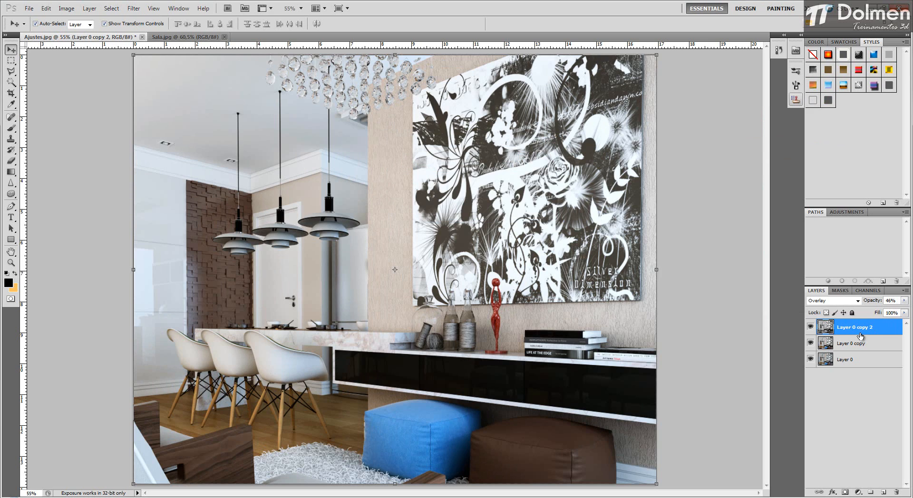
Merge Layer 0 copy 2 with Layer 0 copy, and duplicate the merged layer
left_click(855, 344, "shift")
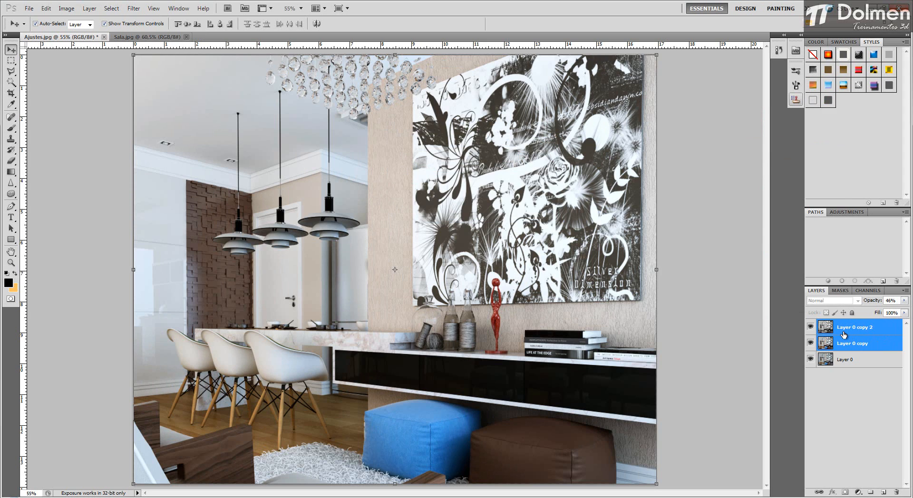
right_click(843, 334)
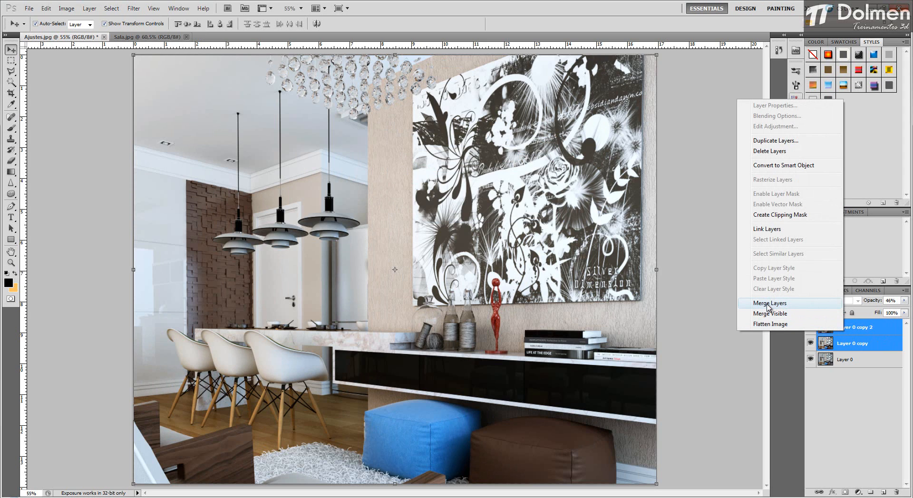
left_click(804, 305)
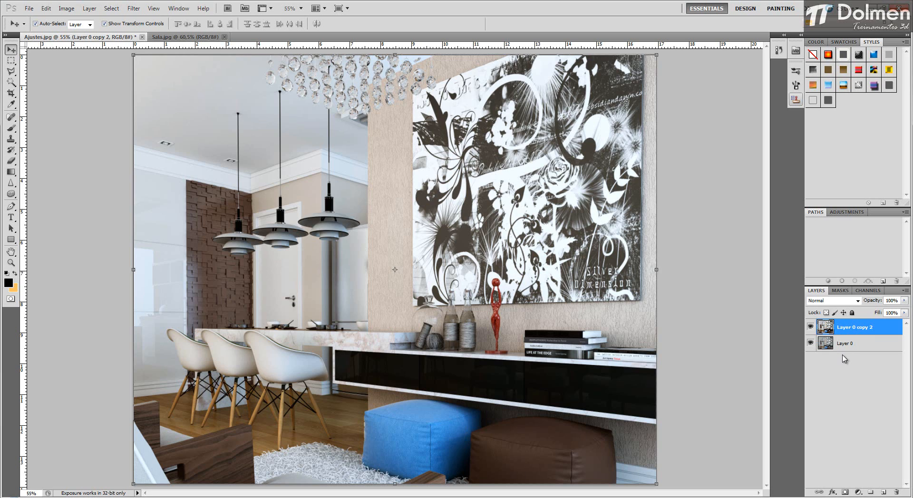
key("ctrl+j")
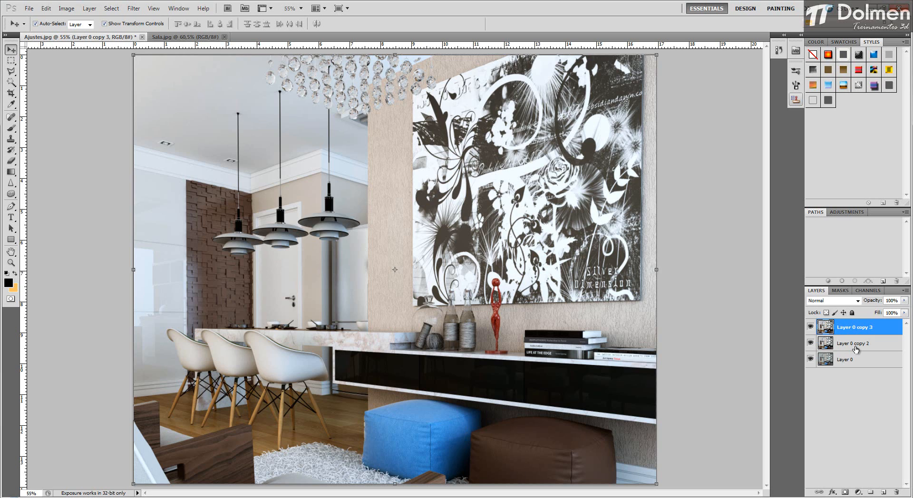
Start a Shadows/Highlights adjustment on Layer 0 copy 3 with shadows at 35% amount, 33% tonal width and 99 px radius
left_click(66, 9)
mouse_move(159, 32)
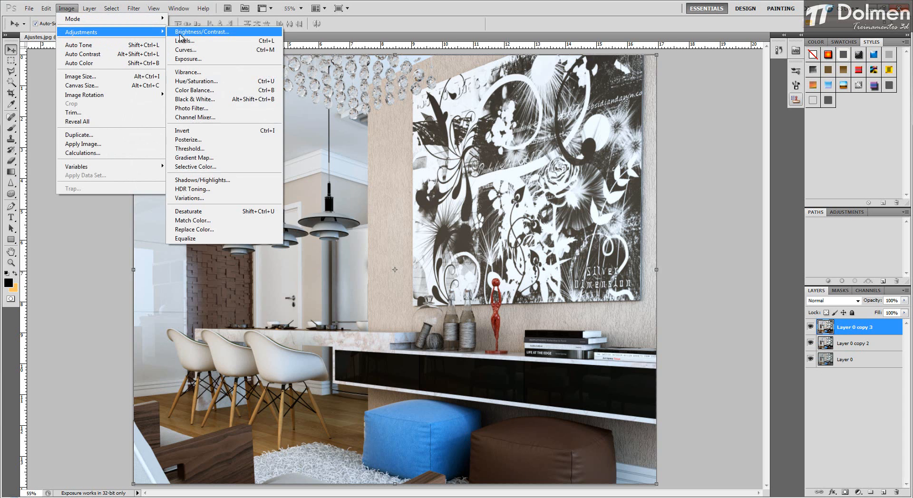
left_click(216, 180)
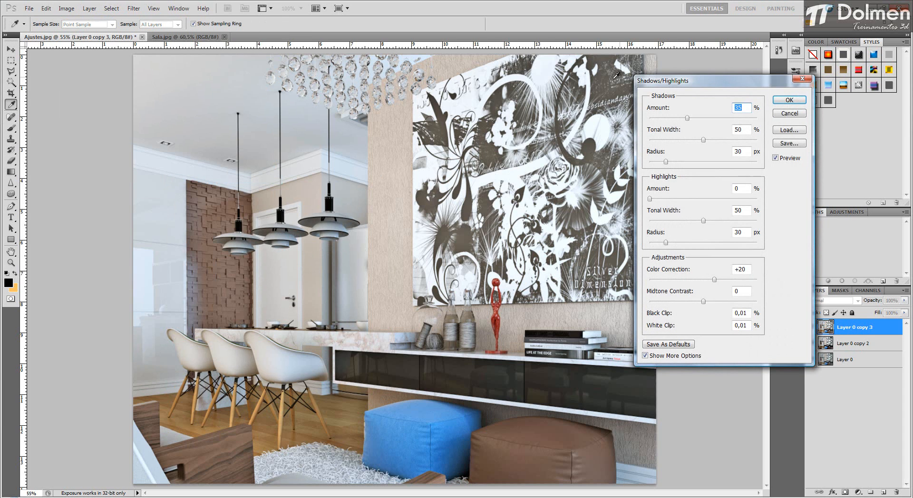
left_click_drag(697, 85, 763, 49)
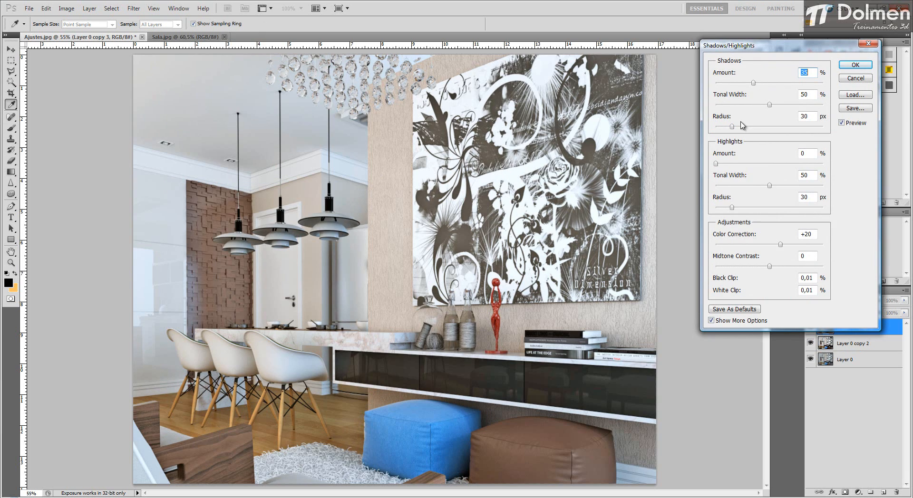
left_click_drag(731, 126, 769, 126)
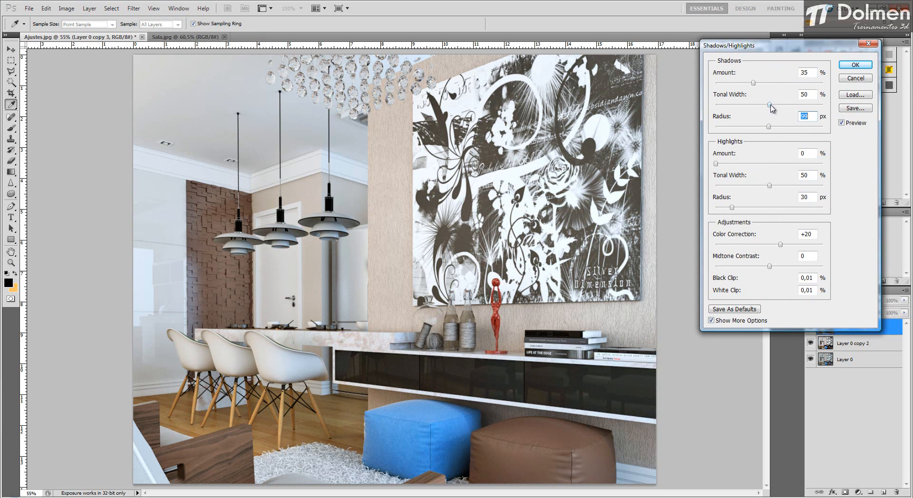
mouse_move(770, 108)
left_mouse_down()
mouse_move(738, 110)
mouse_move(753, 110)
left_mouse_up()
mouse_move(750, 85)
left_mouse_down()
mouse_move(773, 89)
mouse_move(754, 93)
left_mouse_up()
Set the highlights amount to 3%, reduce the highlights tonal width, and apply the Shadows/Highlights adjustment
left_click_drag(716, 163, 720, 165)
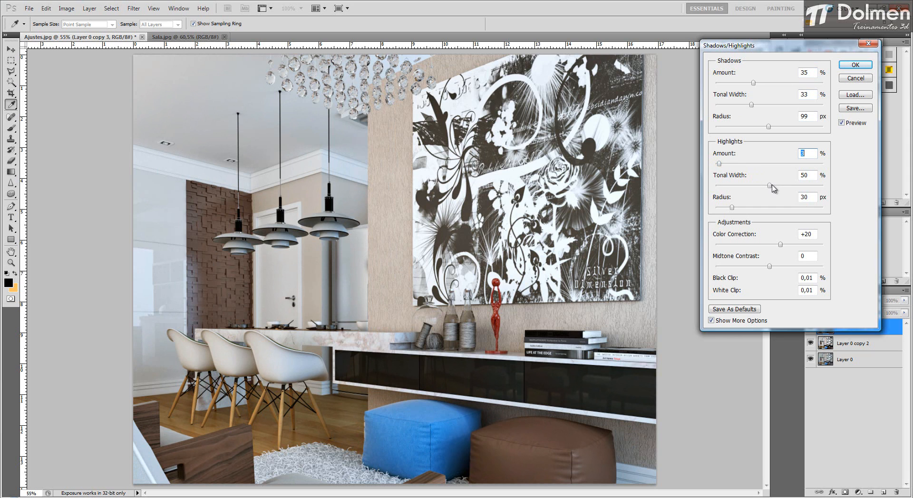
left_click_drag(769, 185, 749, 191)
left_click(855, 66)
key("v")
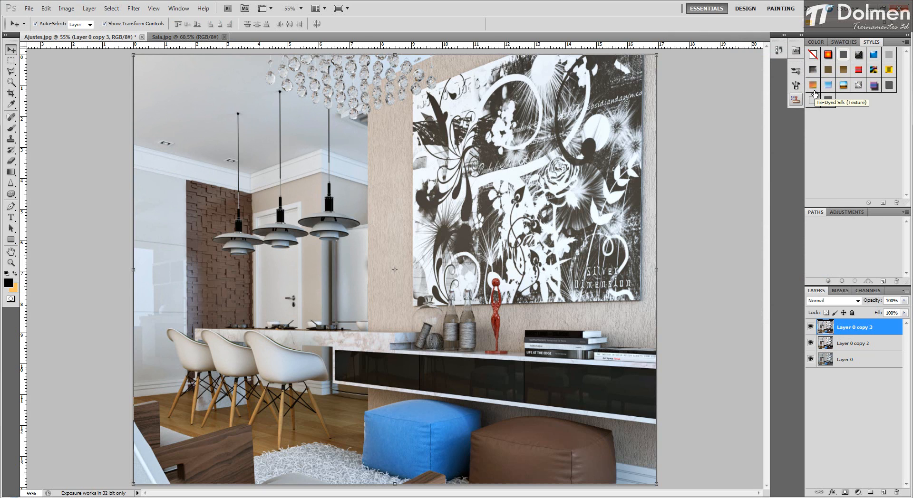
Merge Layer 0 copy 3 down into Layer 0 copy 2 and deselect the layer
right_click(846, 327)
left_click(782, 297)
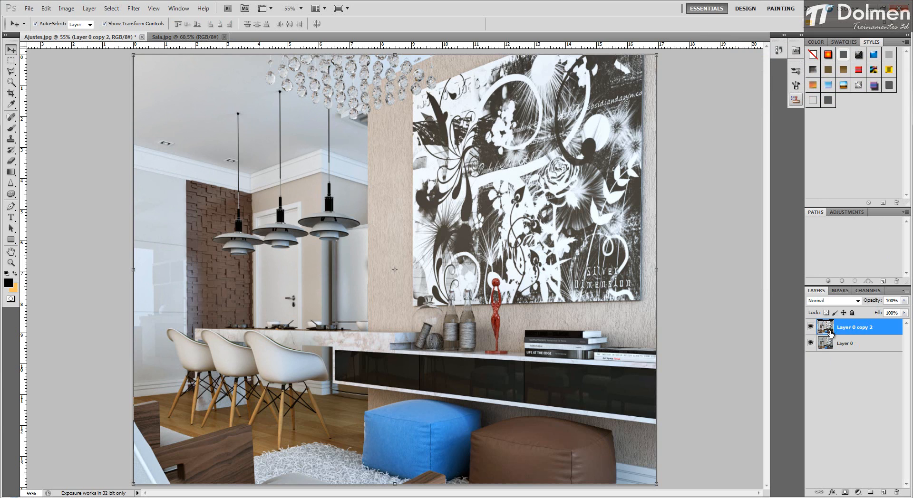
left_click(727, 385)
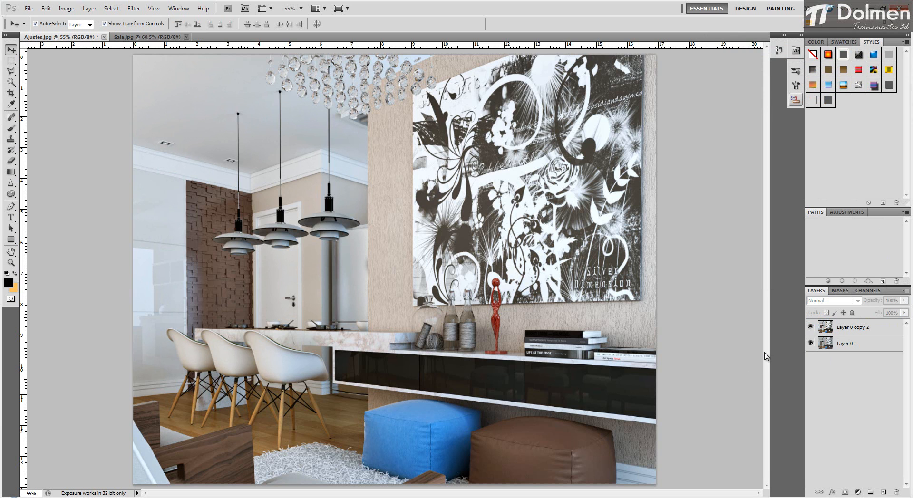
Compare the image before and after the adjustments by repeatedly hiding and showing Layer 0 copy 2
left_click(810, 327)
left_click(811, 328)
left_click(811, 327)
left_click(811, 328)
left_click(811, 327)
left_click(811, 327)
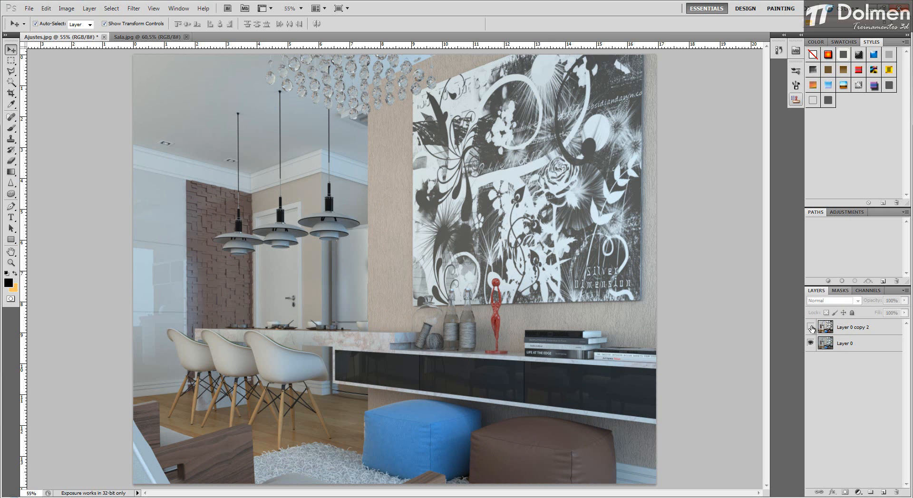
left_click(810, 327)
left_click(811, 327)
left_click(810, 327)
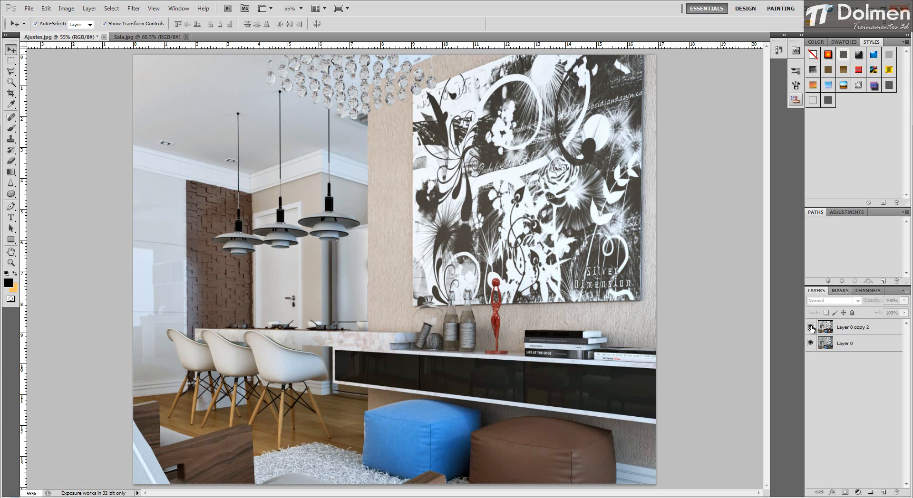
left_click(810, 328)
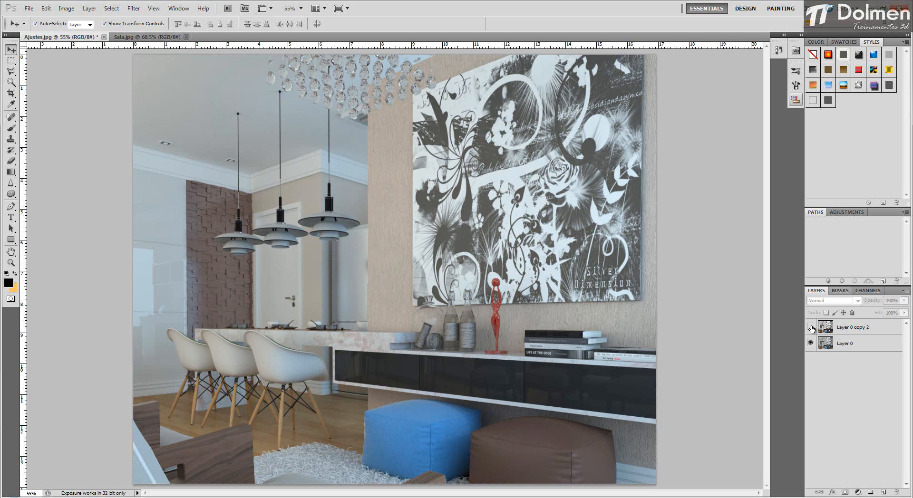
left_click(811, 327)
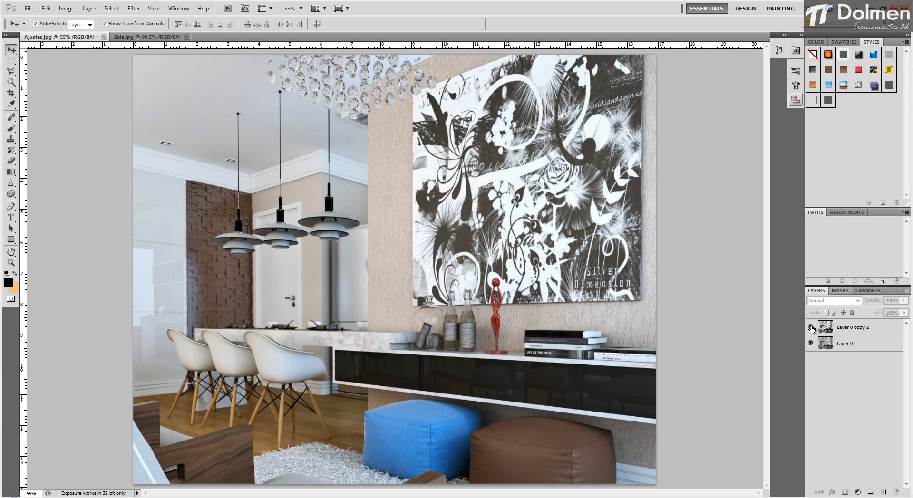
left_click(810, 327)
left_click(811, 327)
left_click(811, 327)
left_click(811, 328)
left_click(810, 327)
left_click(810, 327)
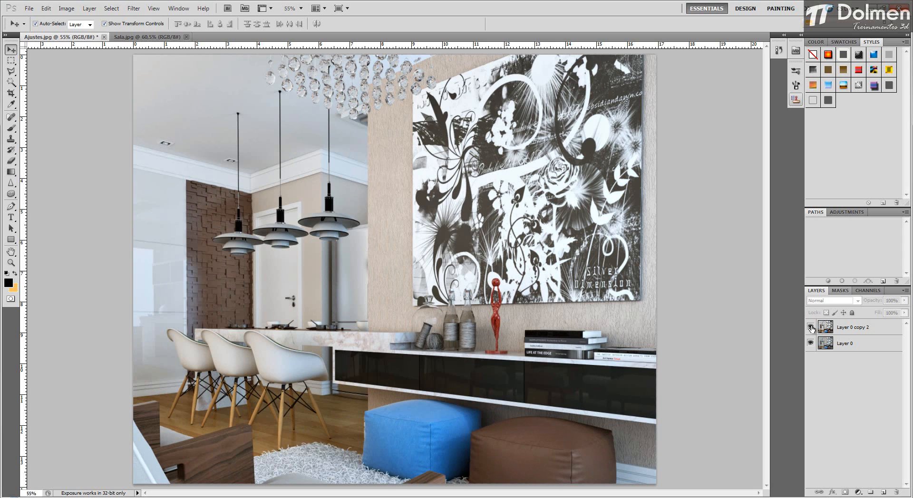